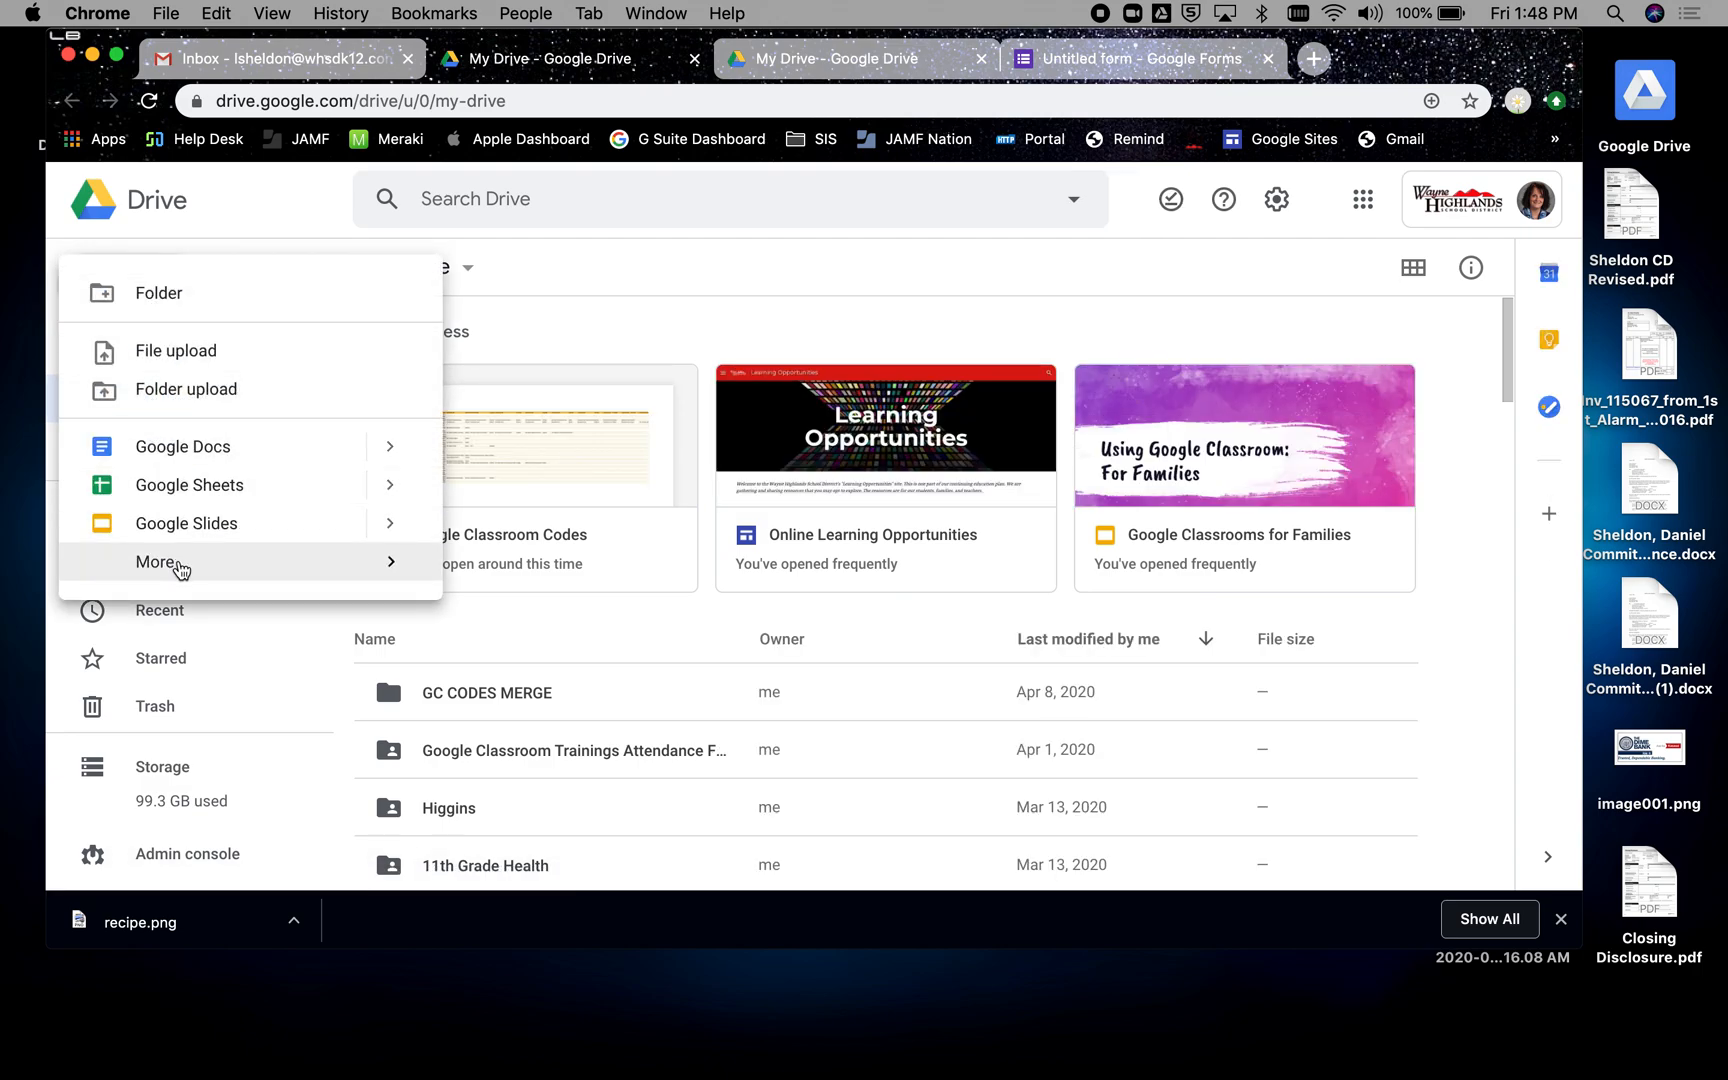
Step: Create a new Google Forms file from Drive and go to the Forms home page
mouse_move(224, 579)
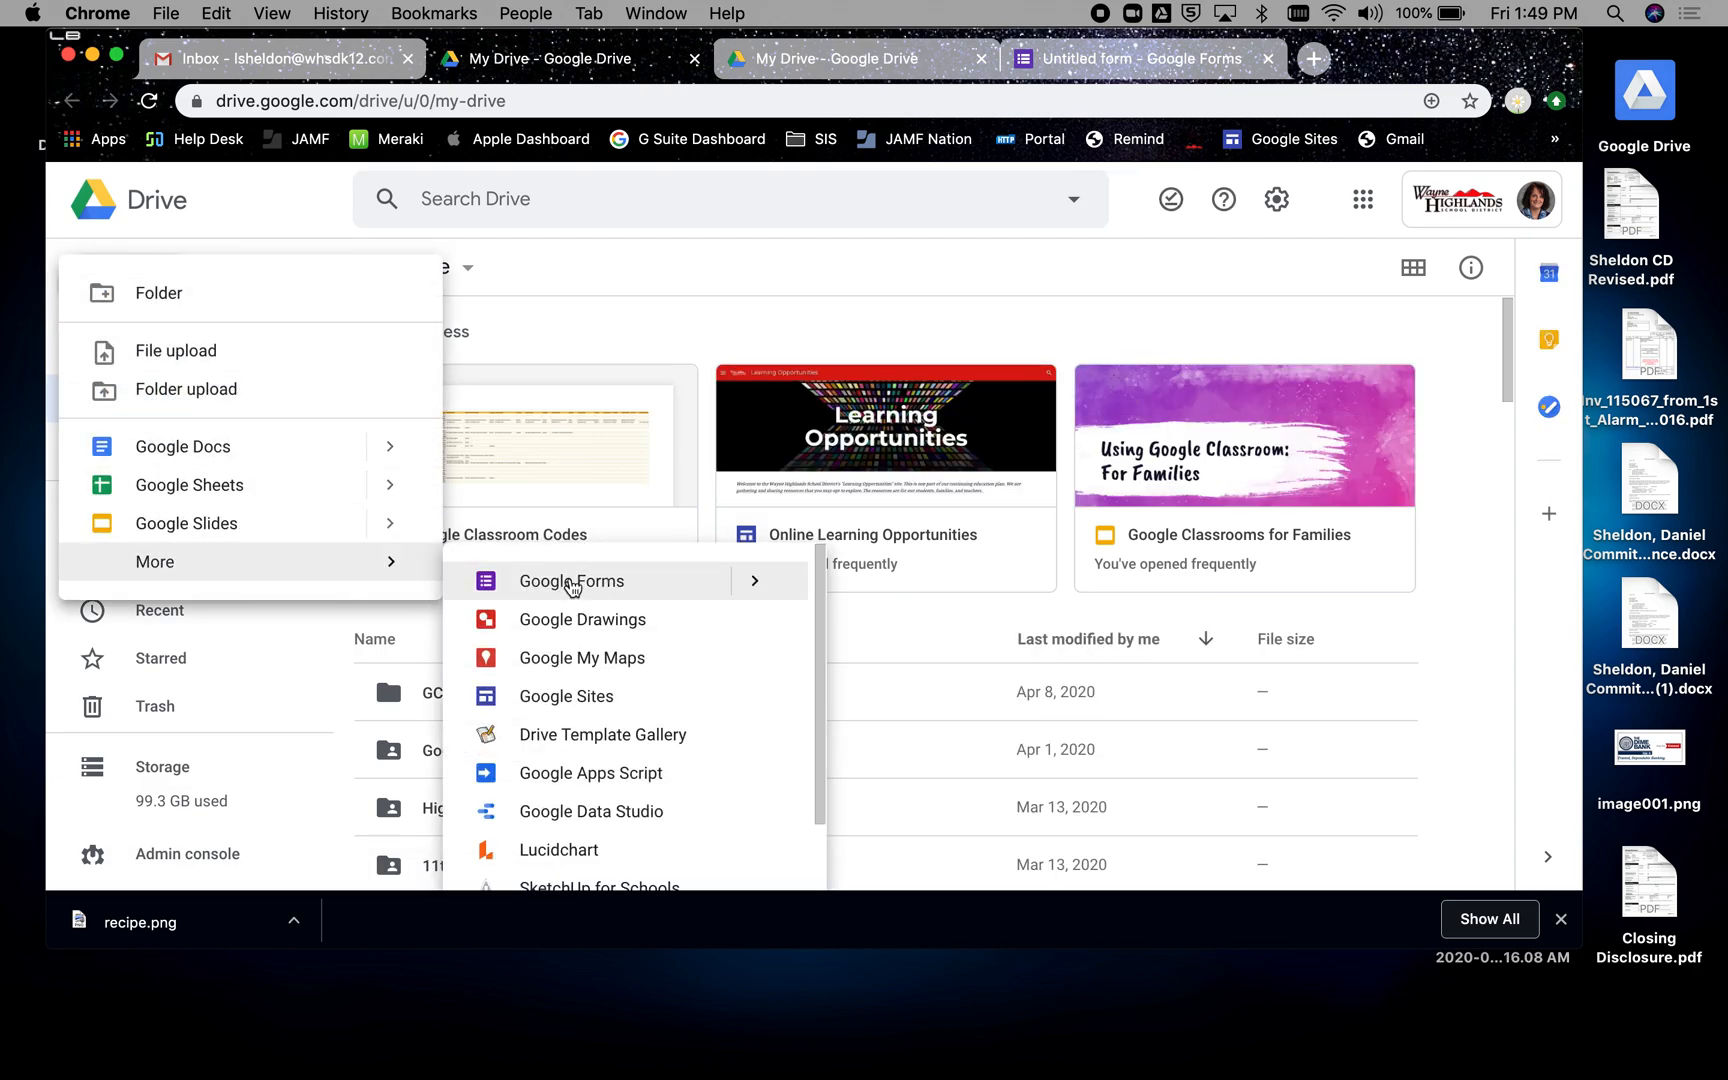
left_click(570, 582)
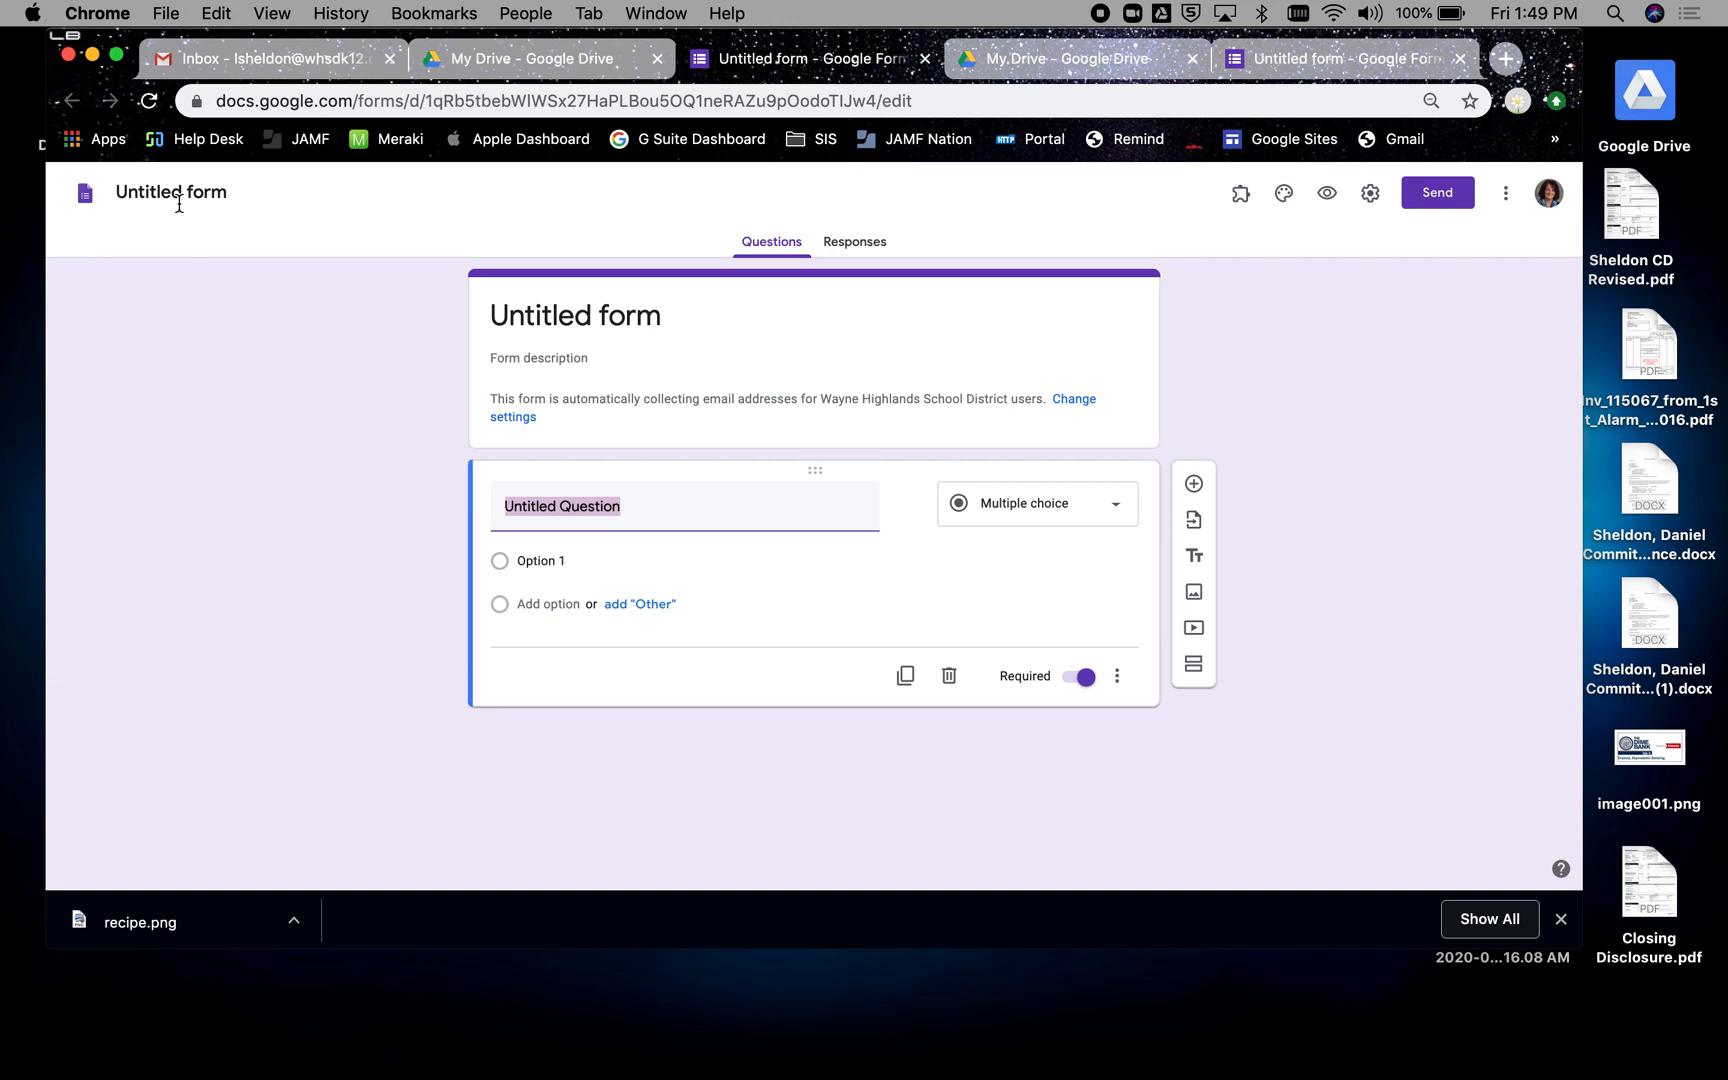
left_click(86, 197)
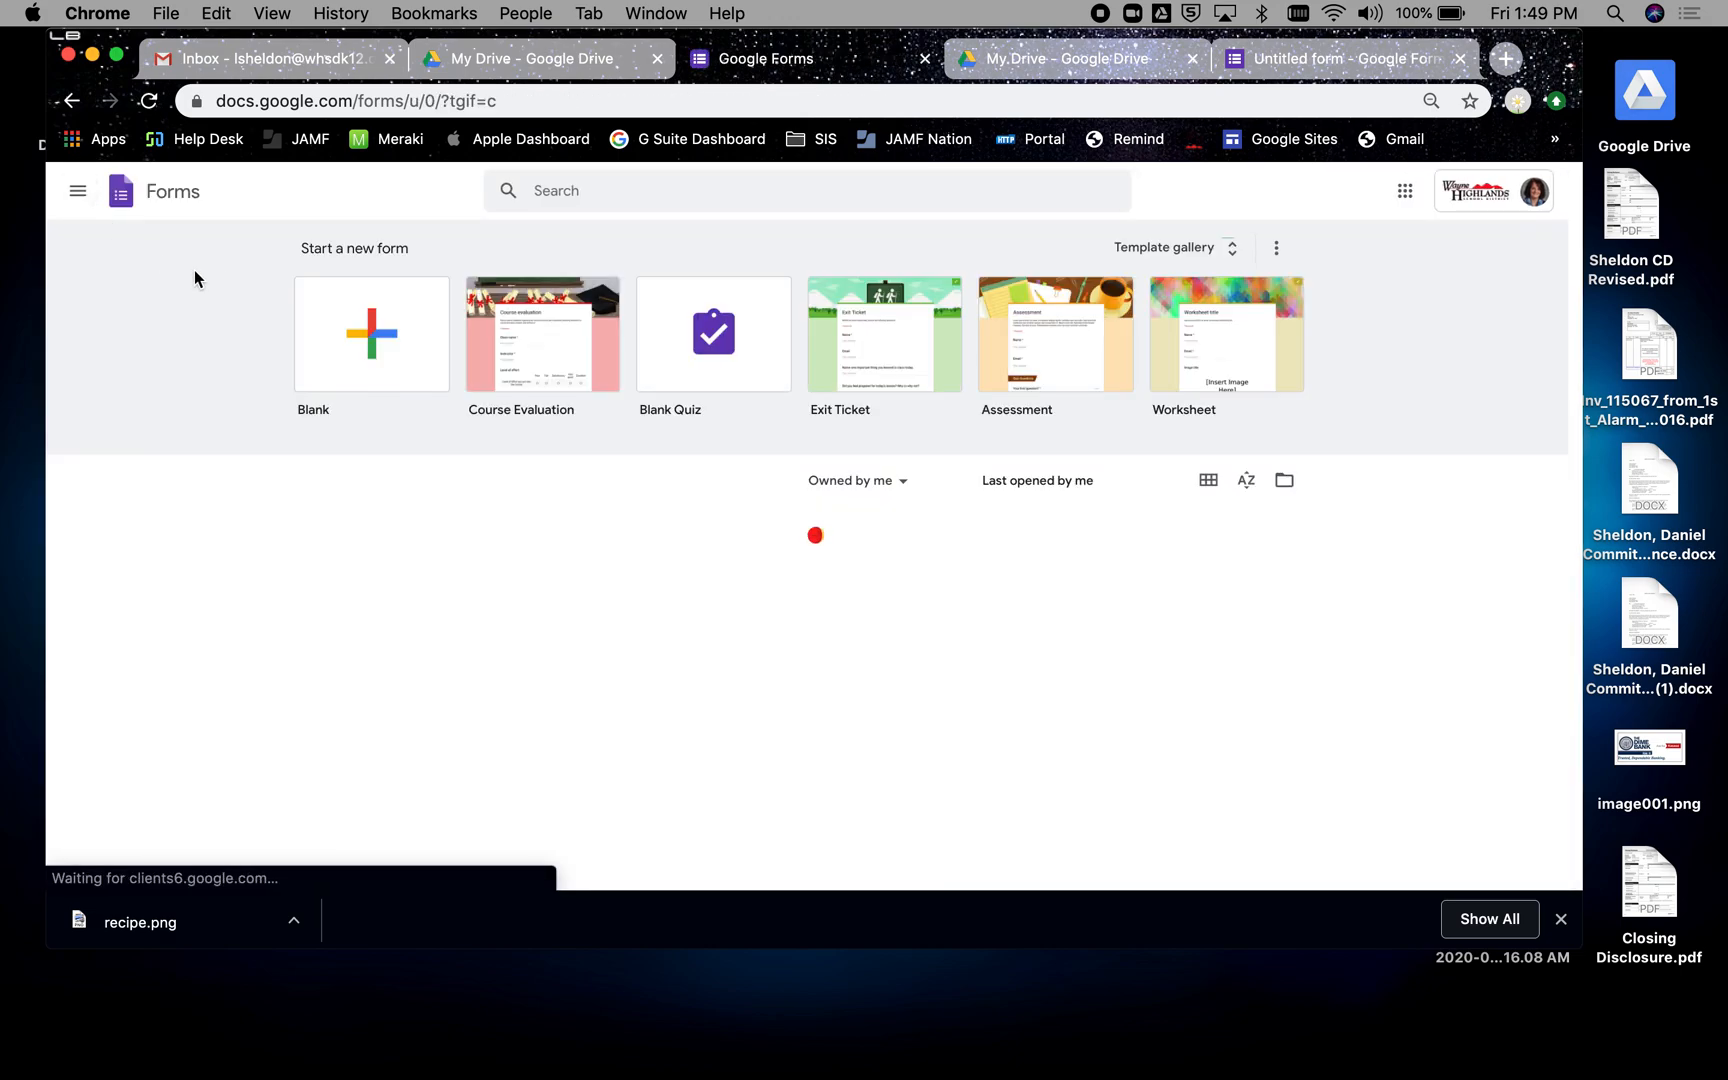
Step: View the form template gallery, return to the Forms home page and start a blank form
left_click(1236, 252)
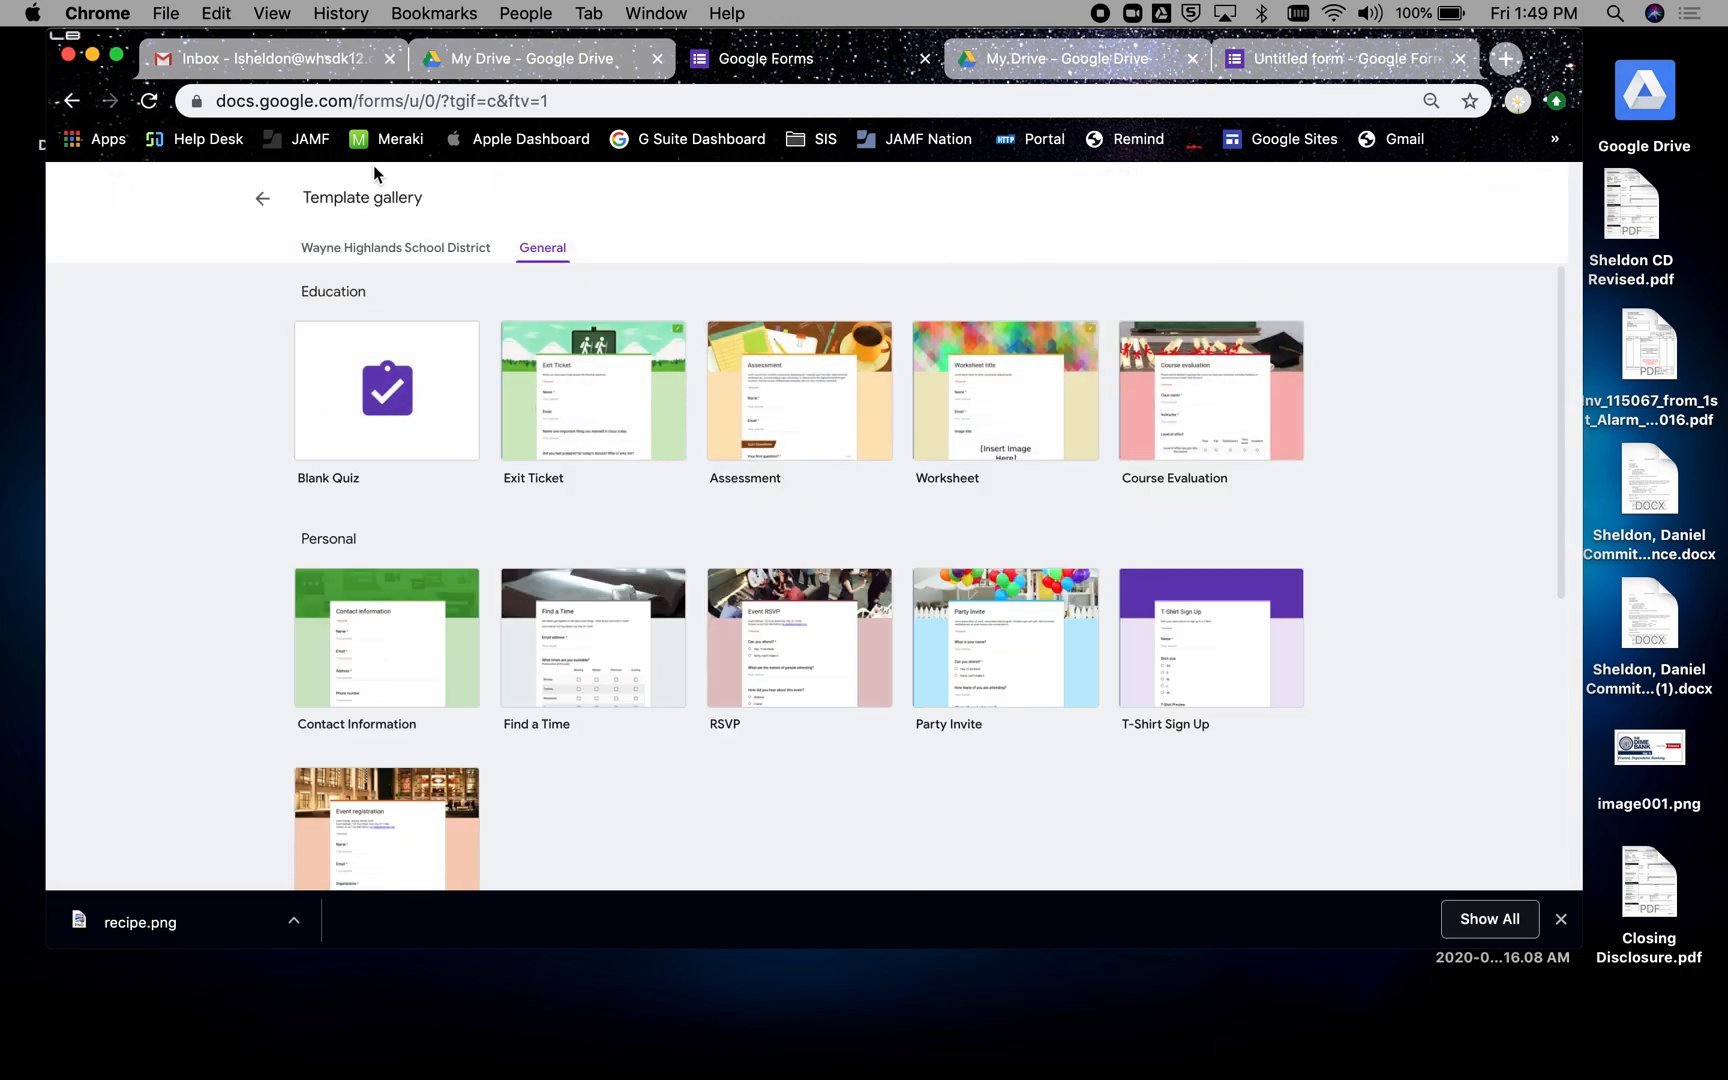
left_click(258, 205)
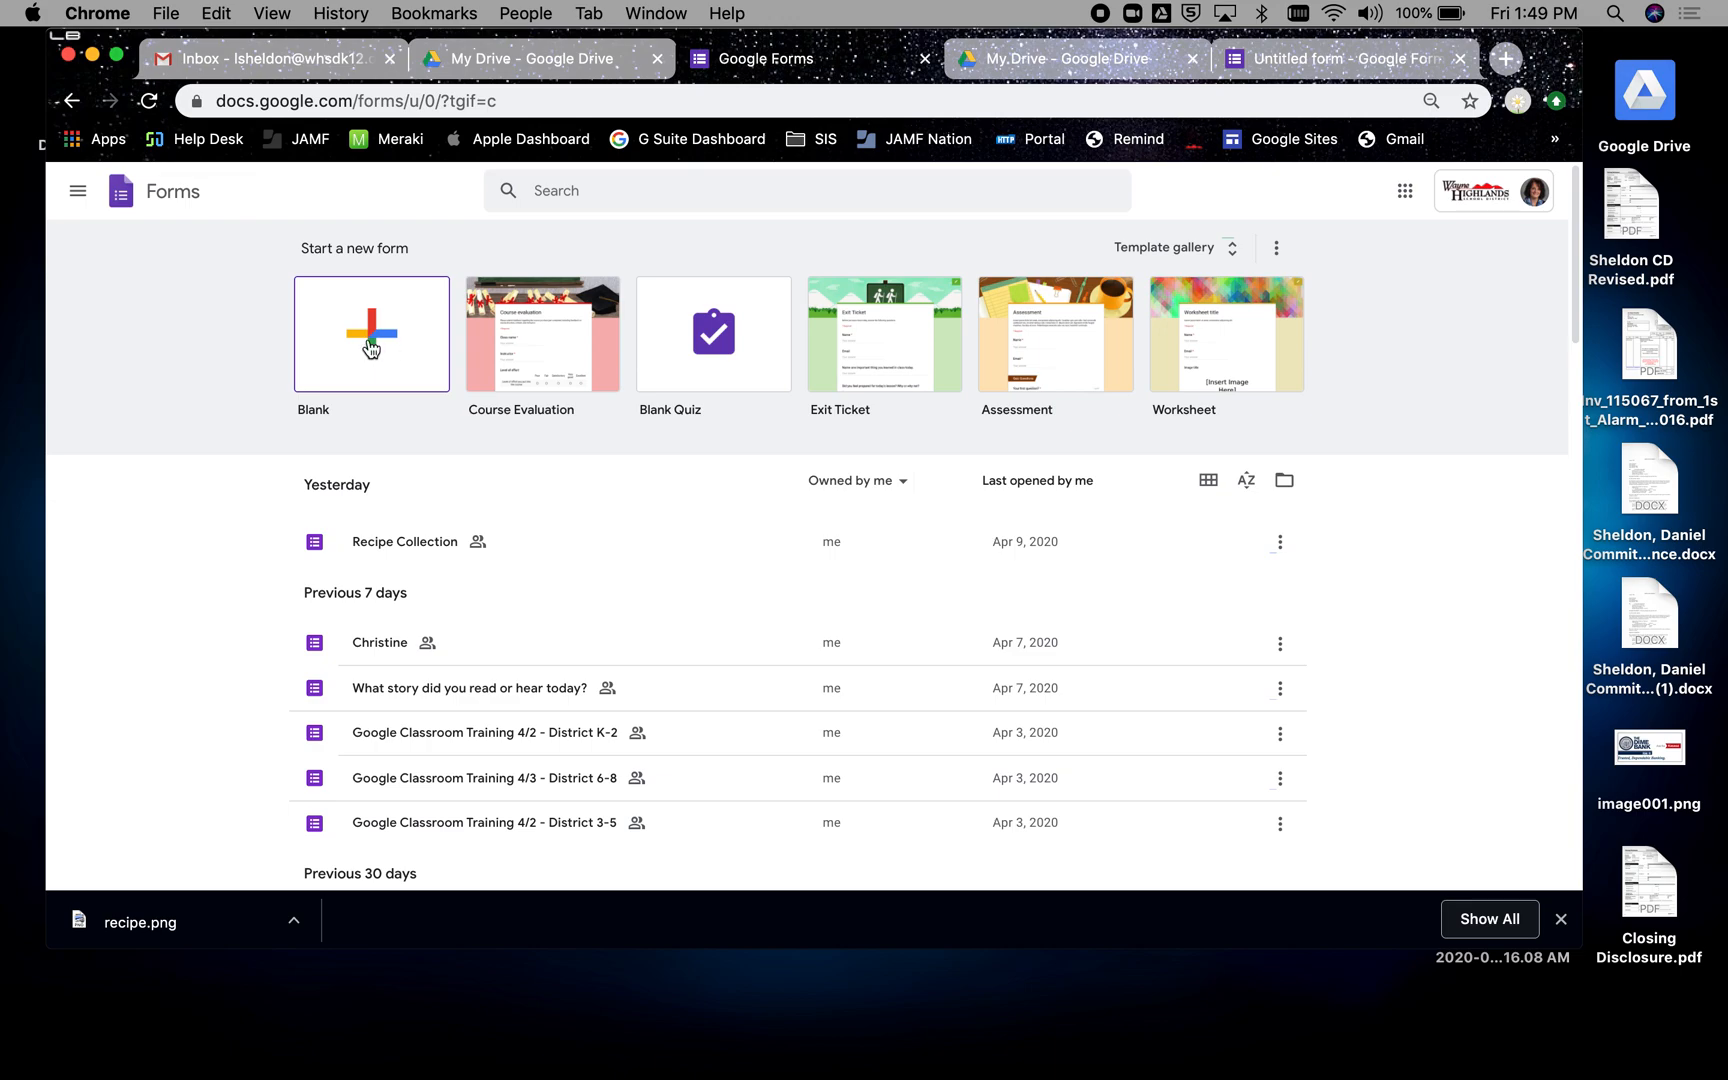
left_click(368, 341)
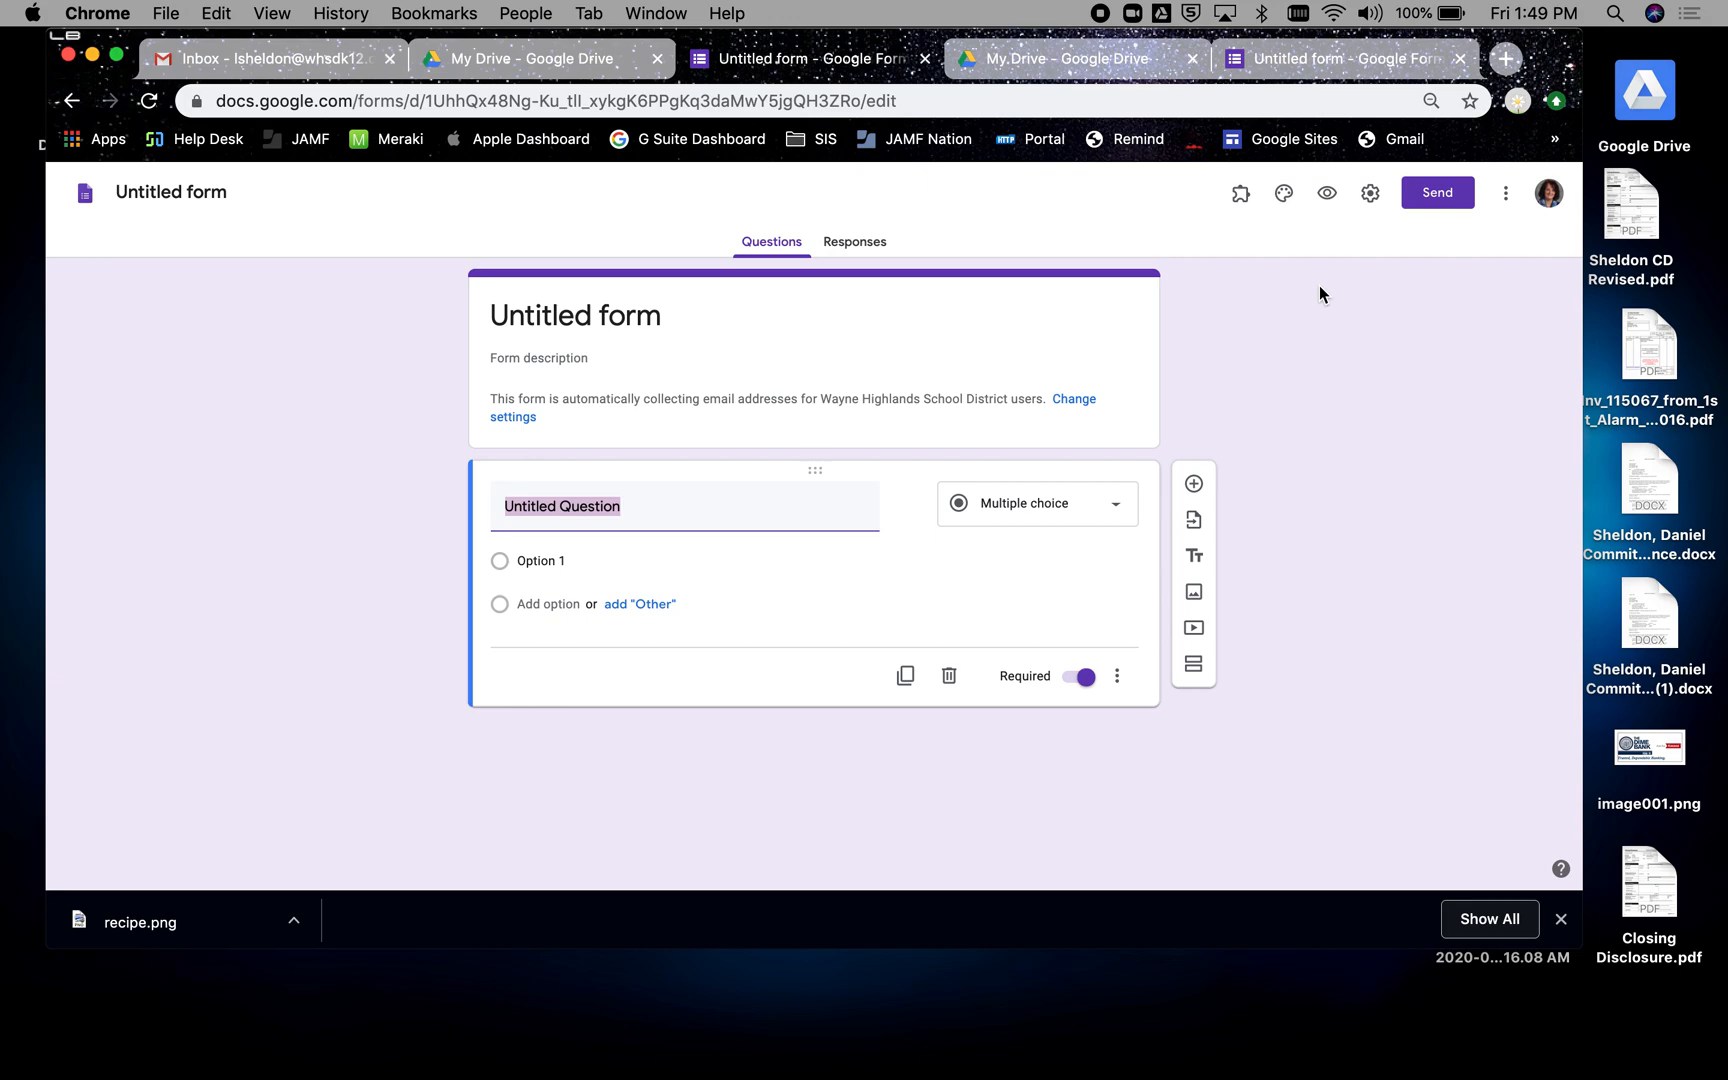
left_click(1371, 195)
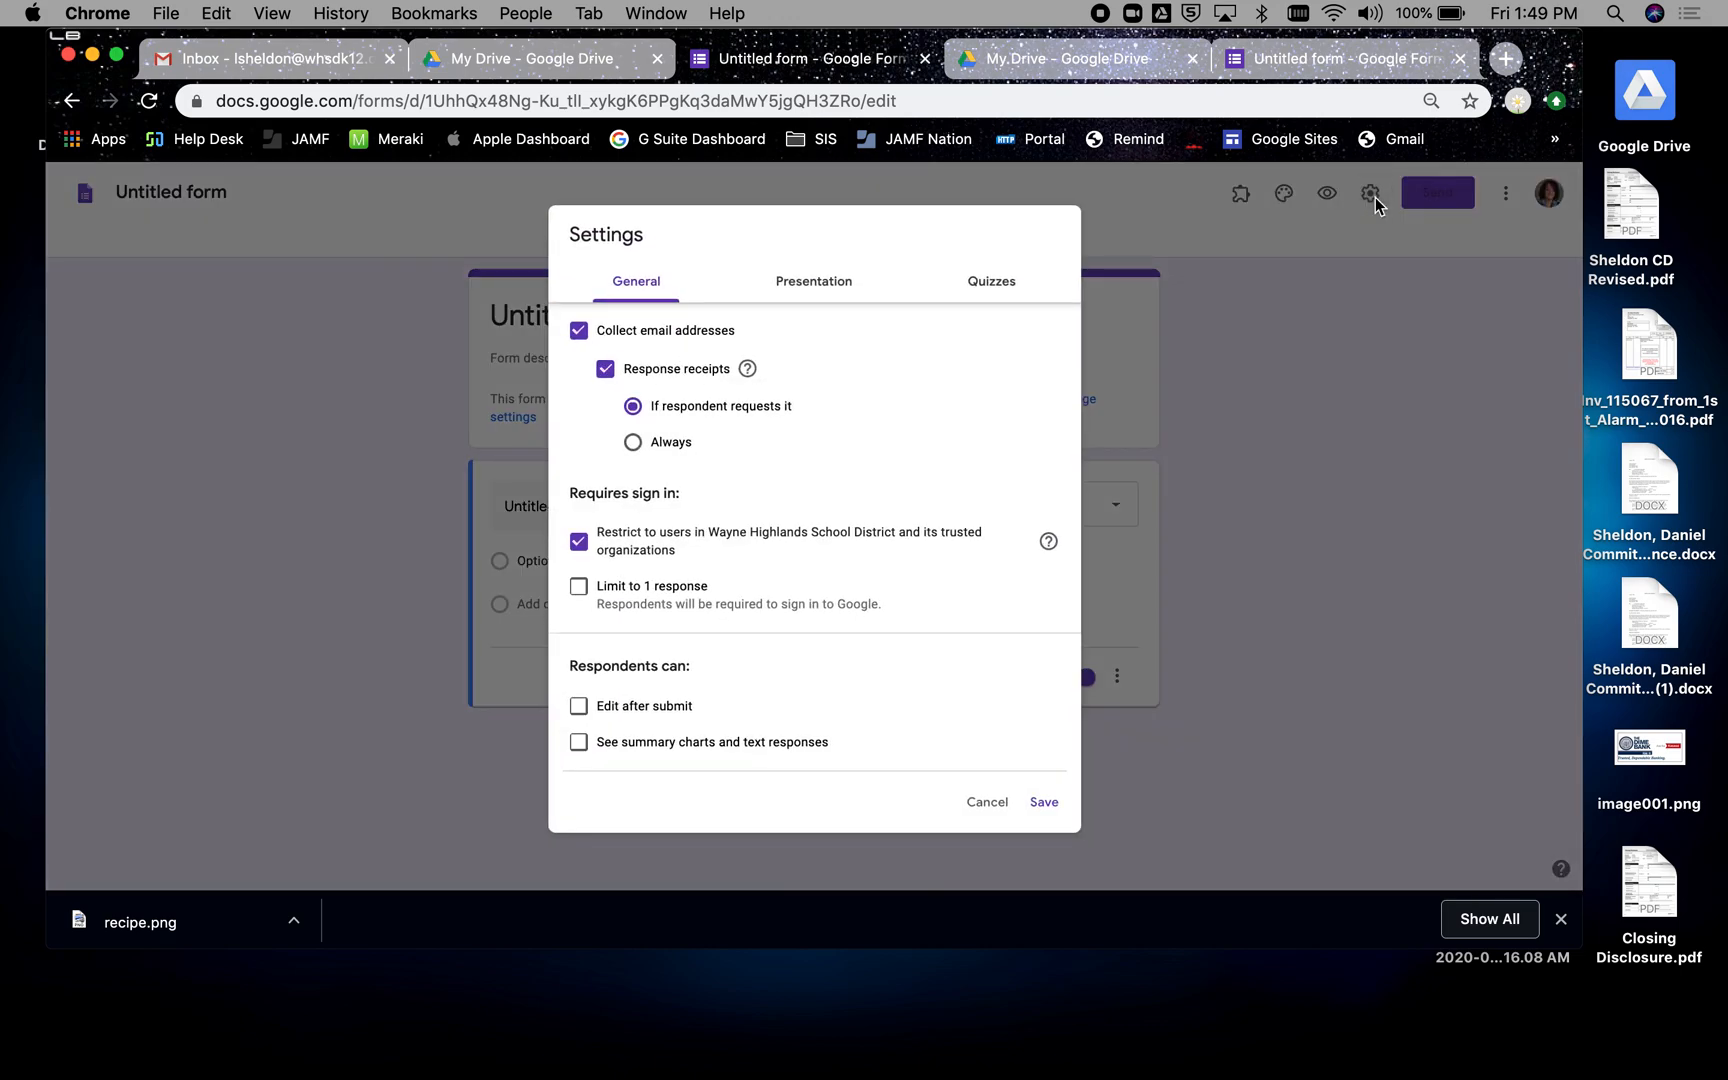
left_click(578, 333)
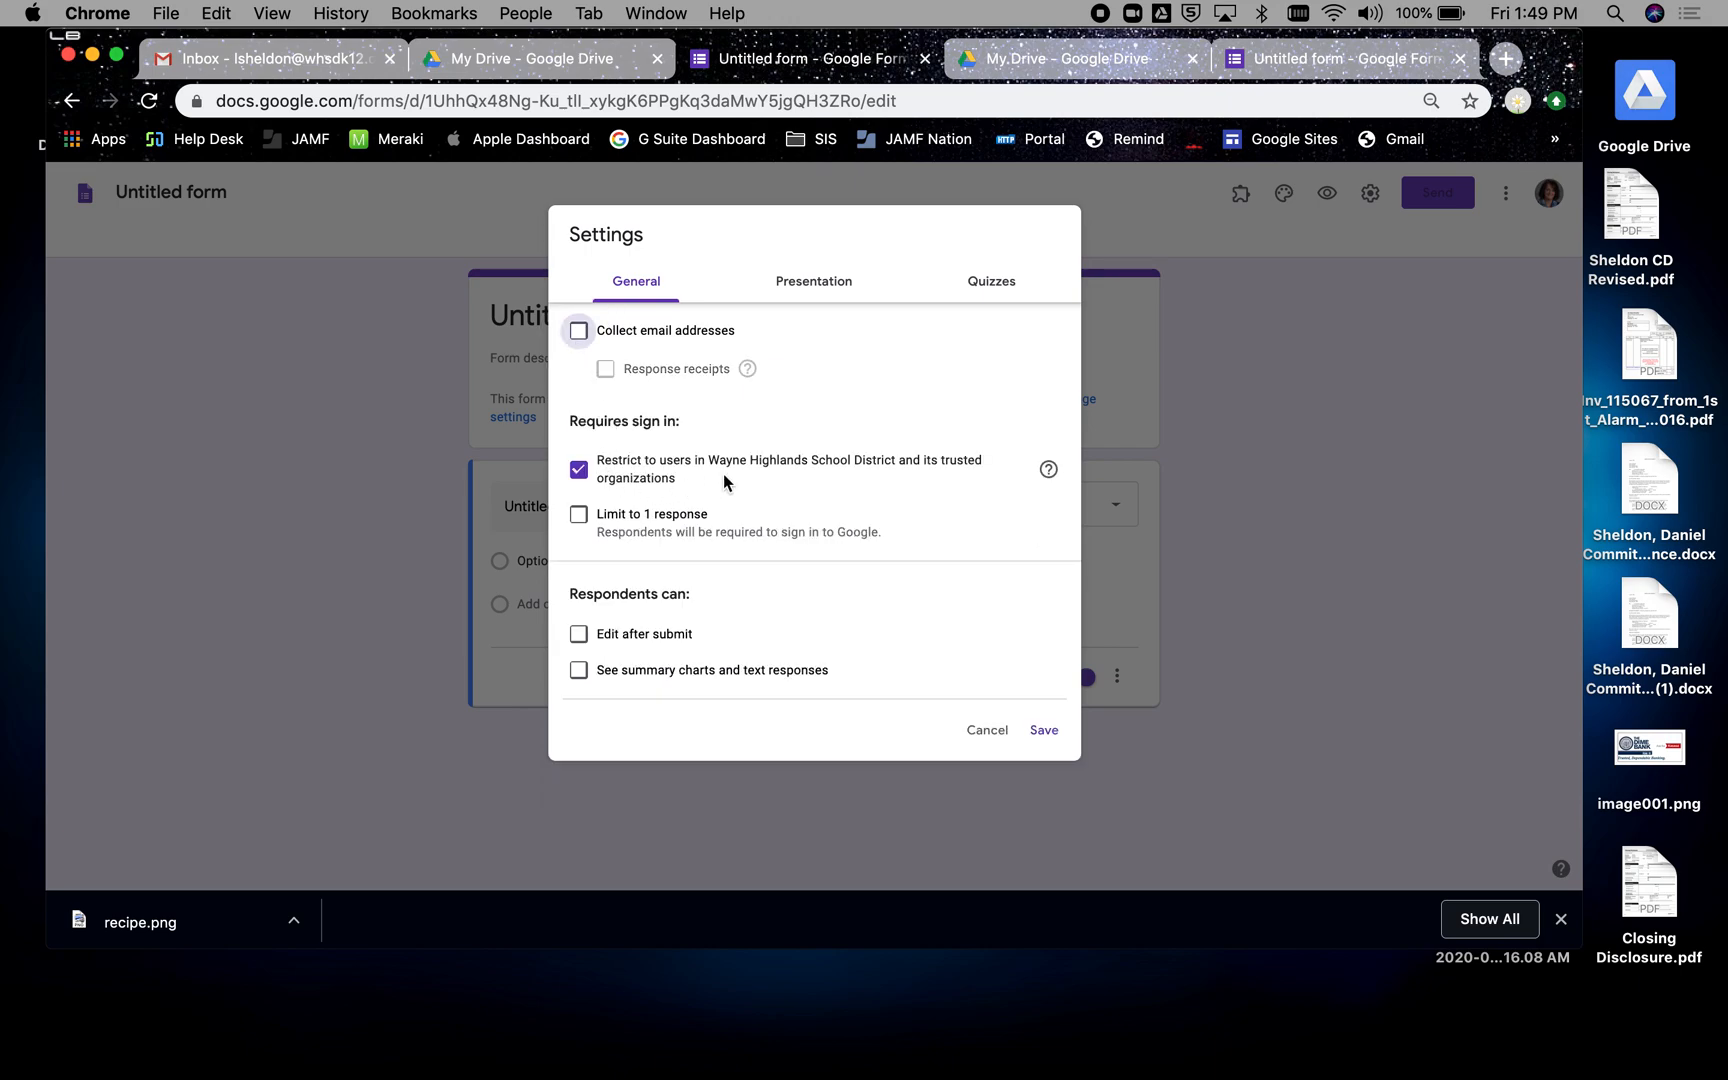
left_click(578, 472)
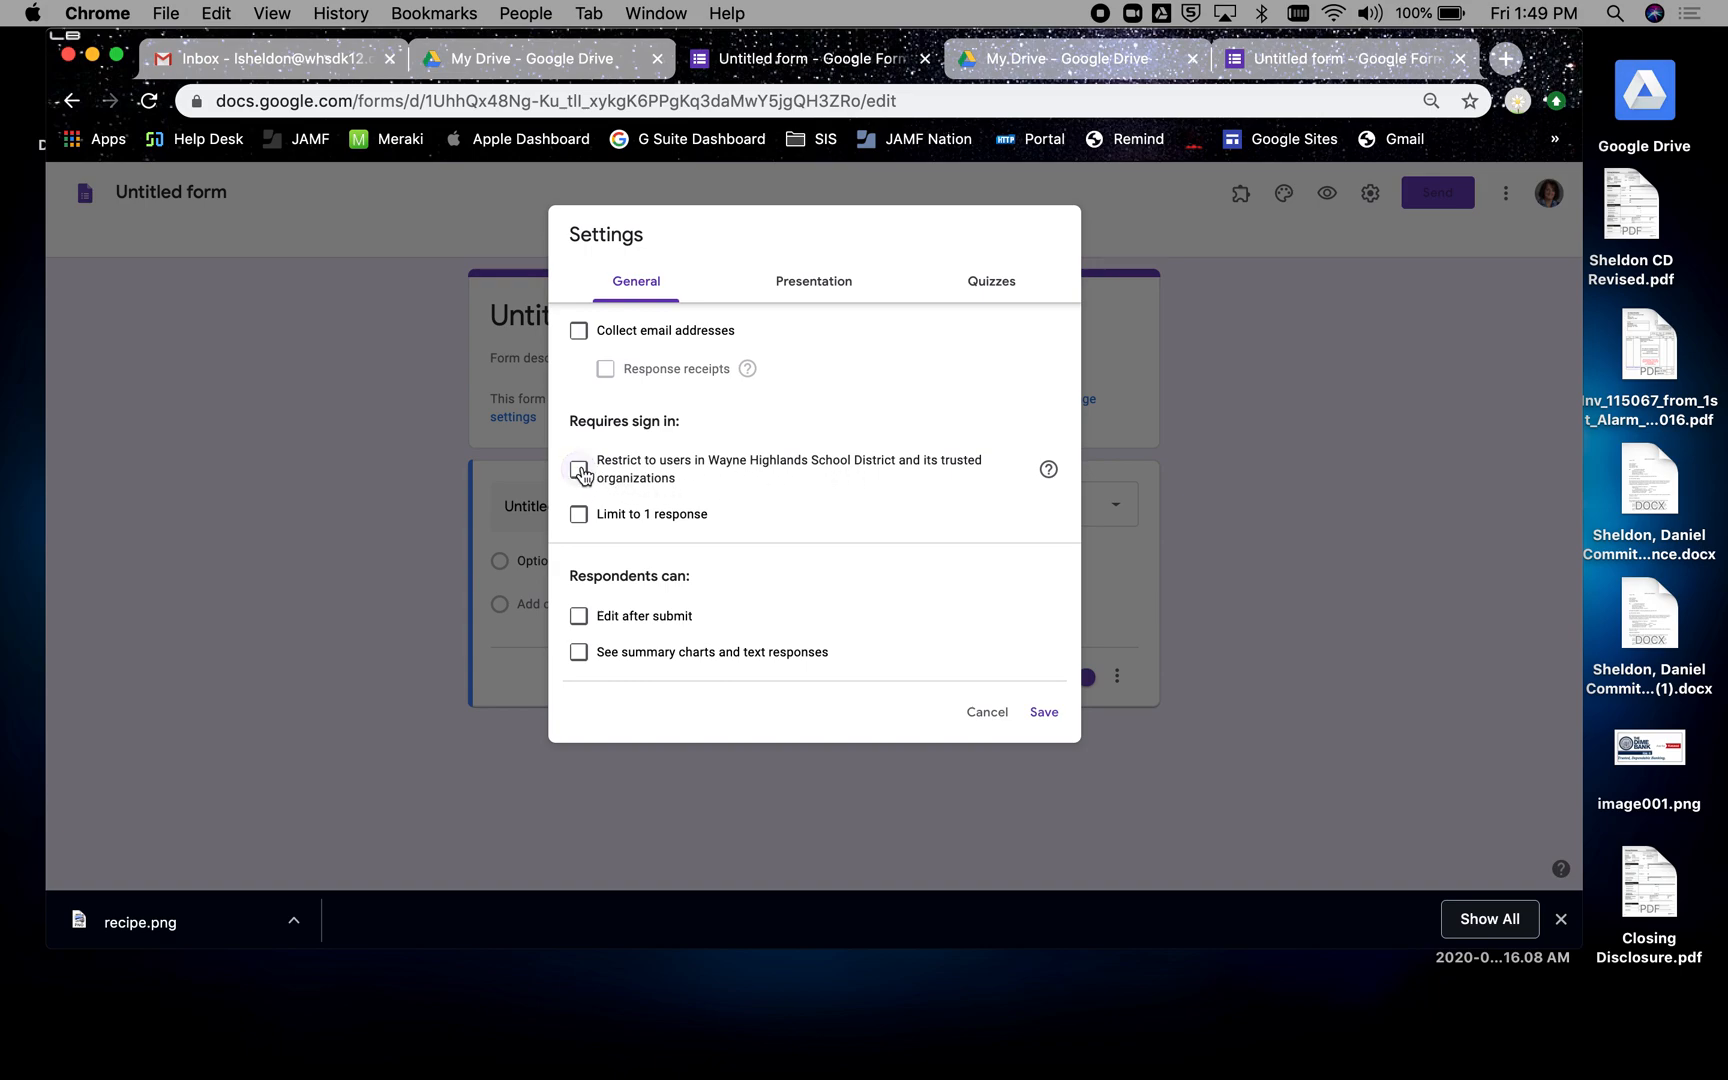
left_click(835, 282)
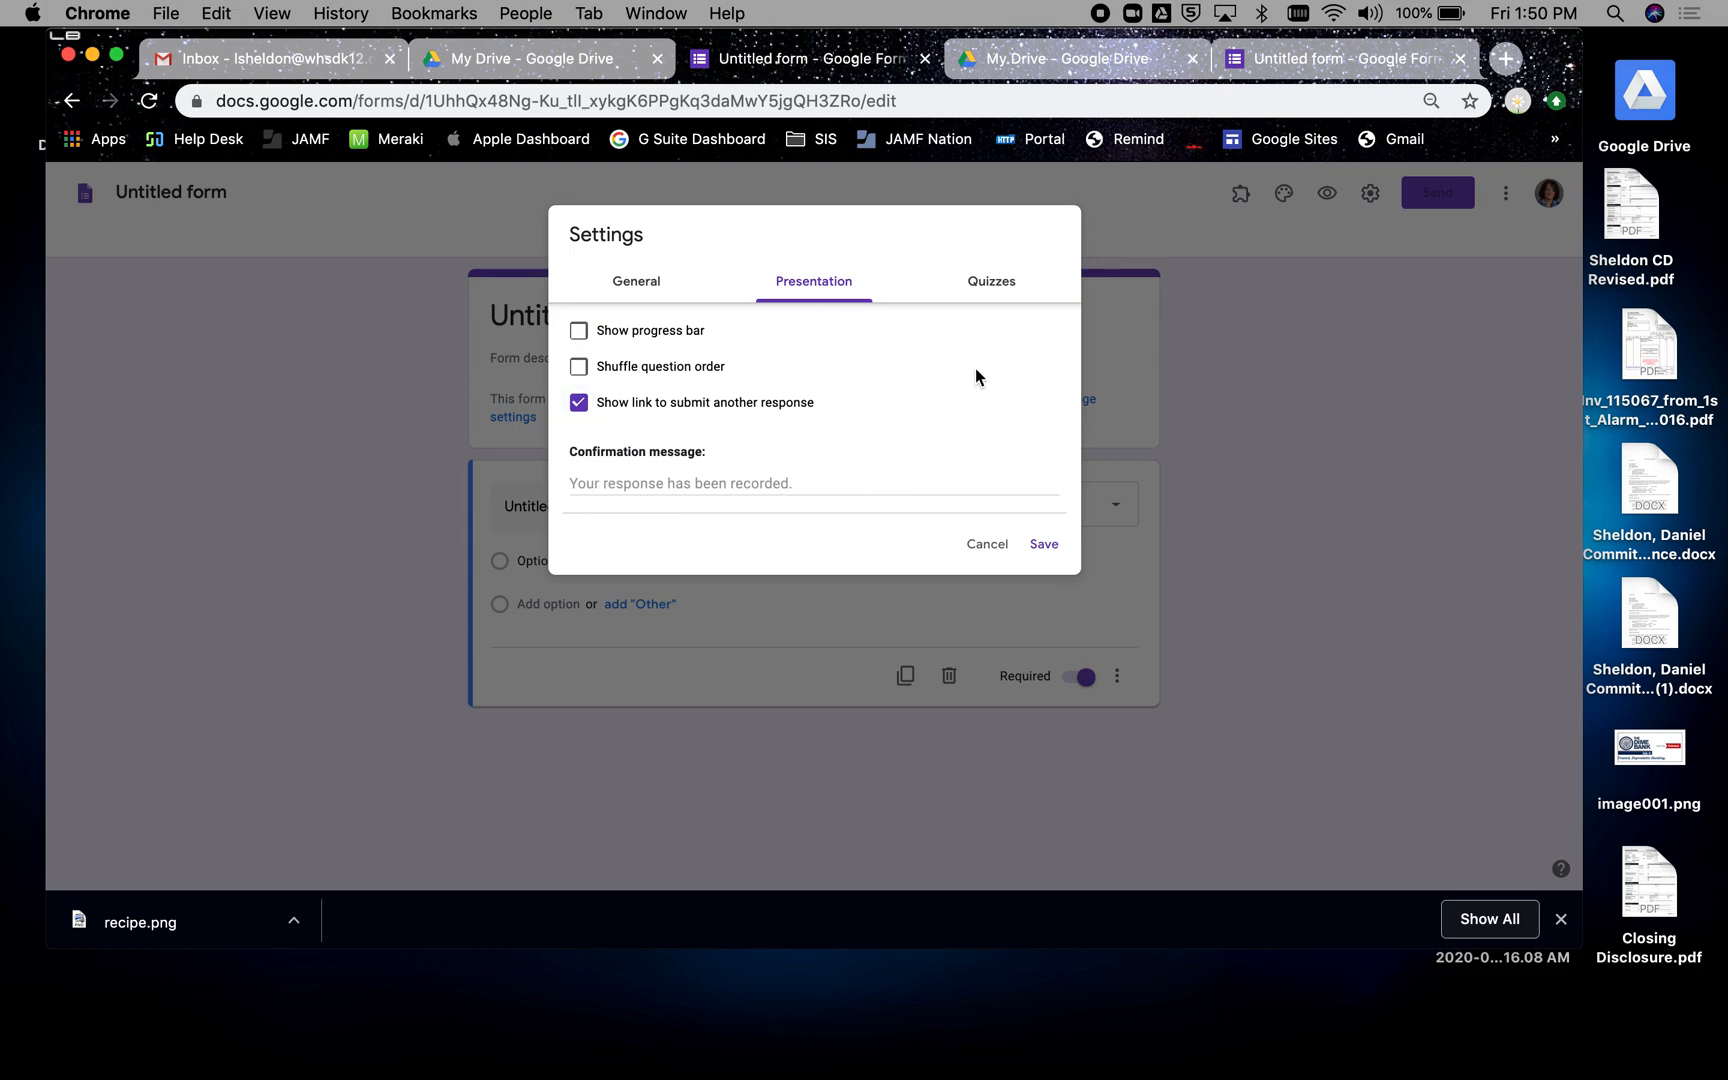
left_click(994, 286)
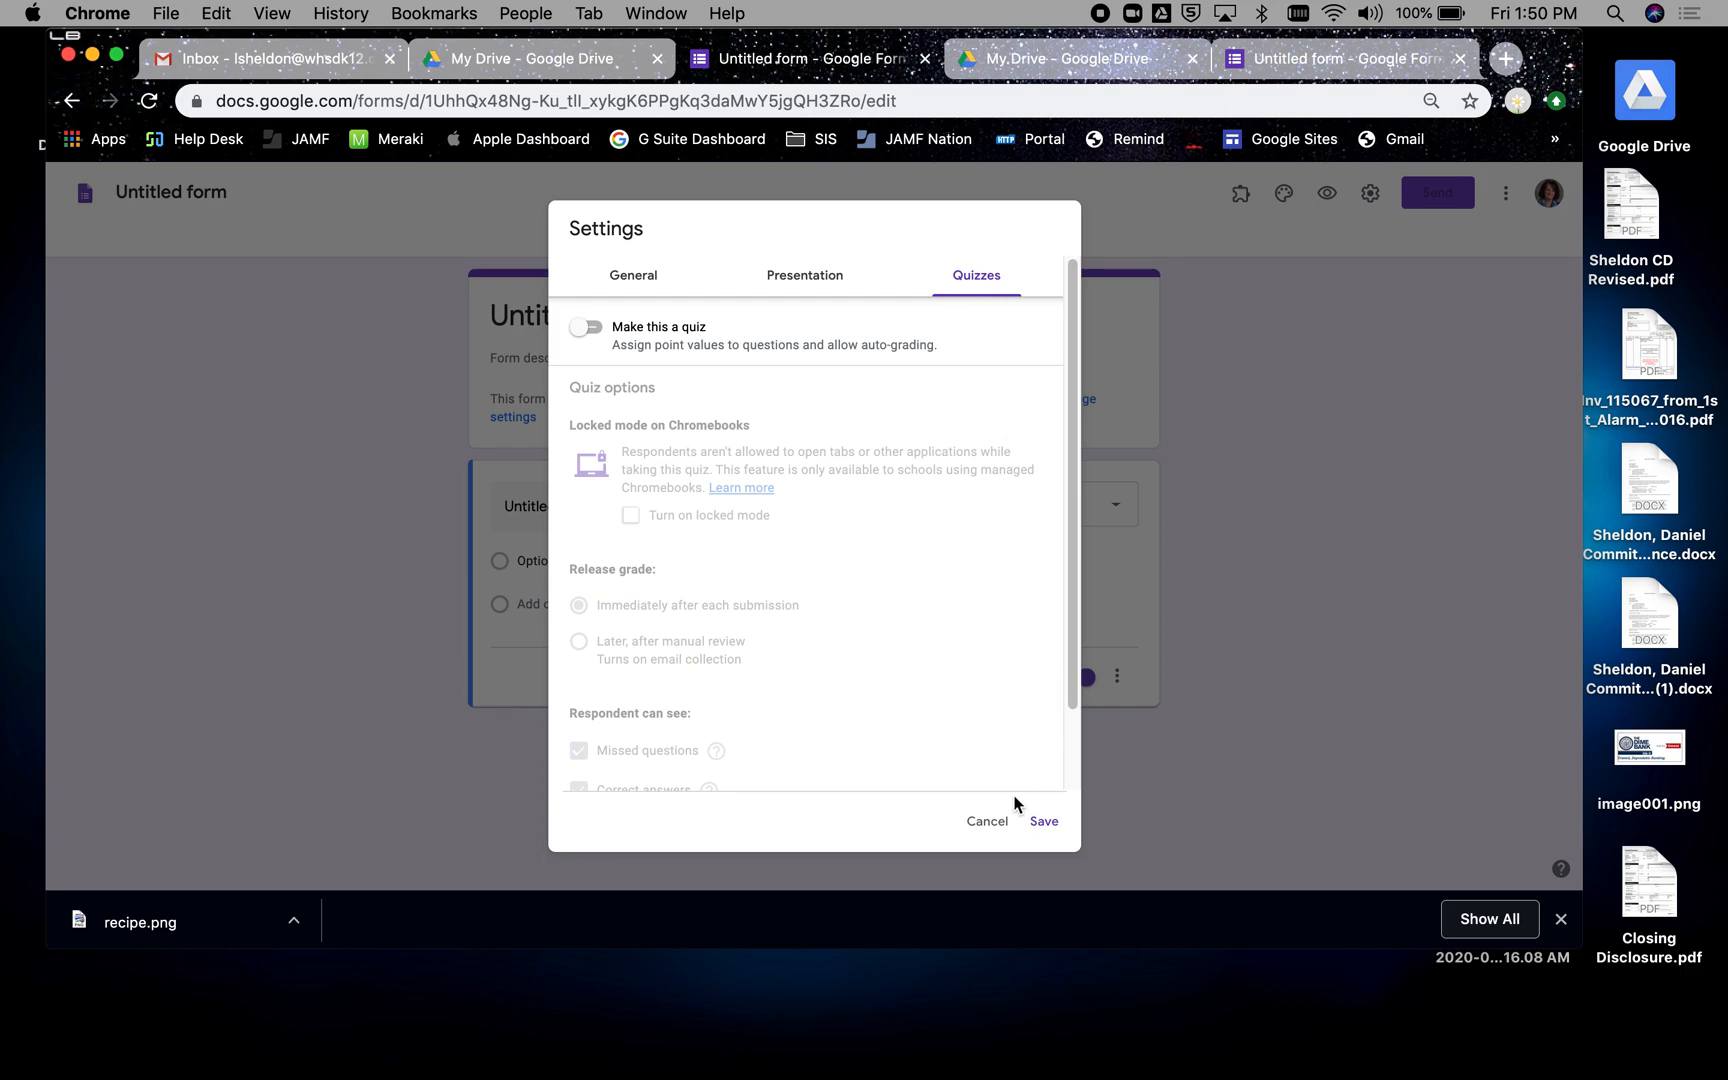
left_click(988, 822)
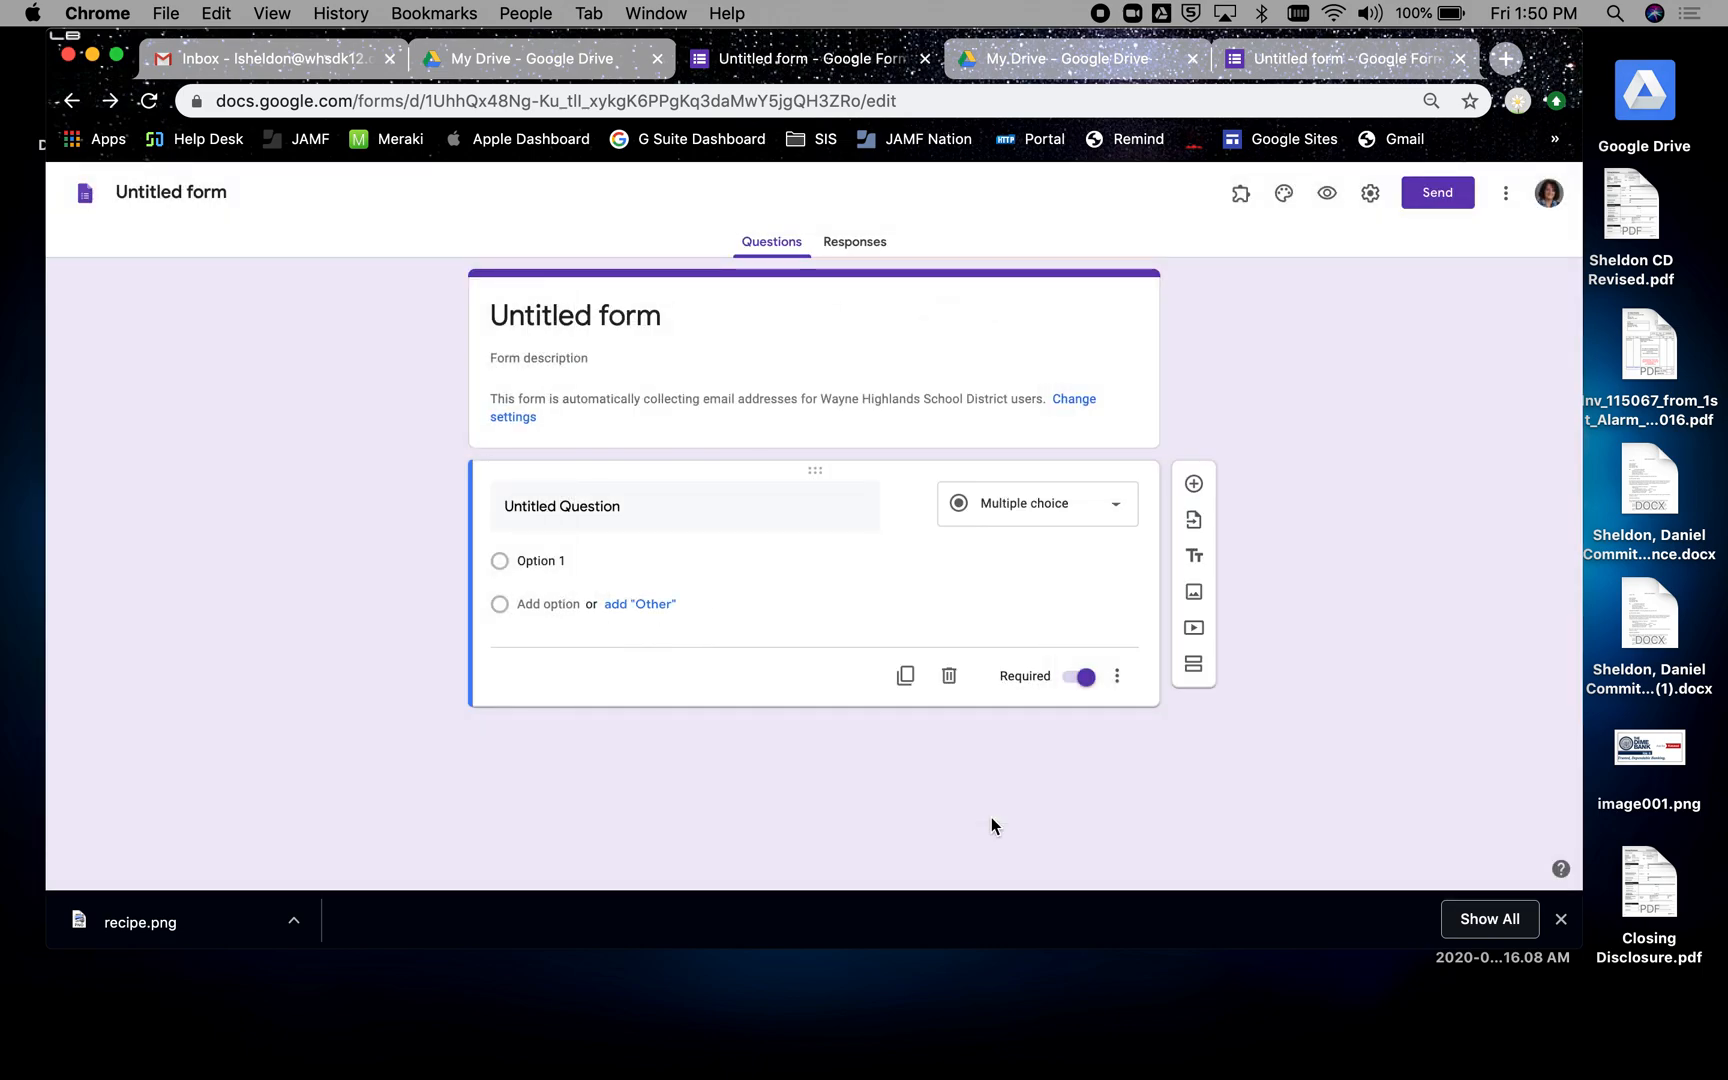
Step: Turn off email address collection and the restriction to Wayne Highlands School District users, and save the form settings
left_click(1376, 204)
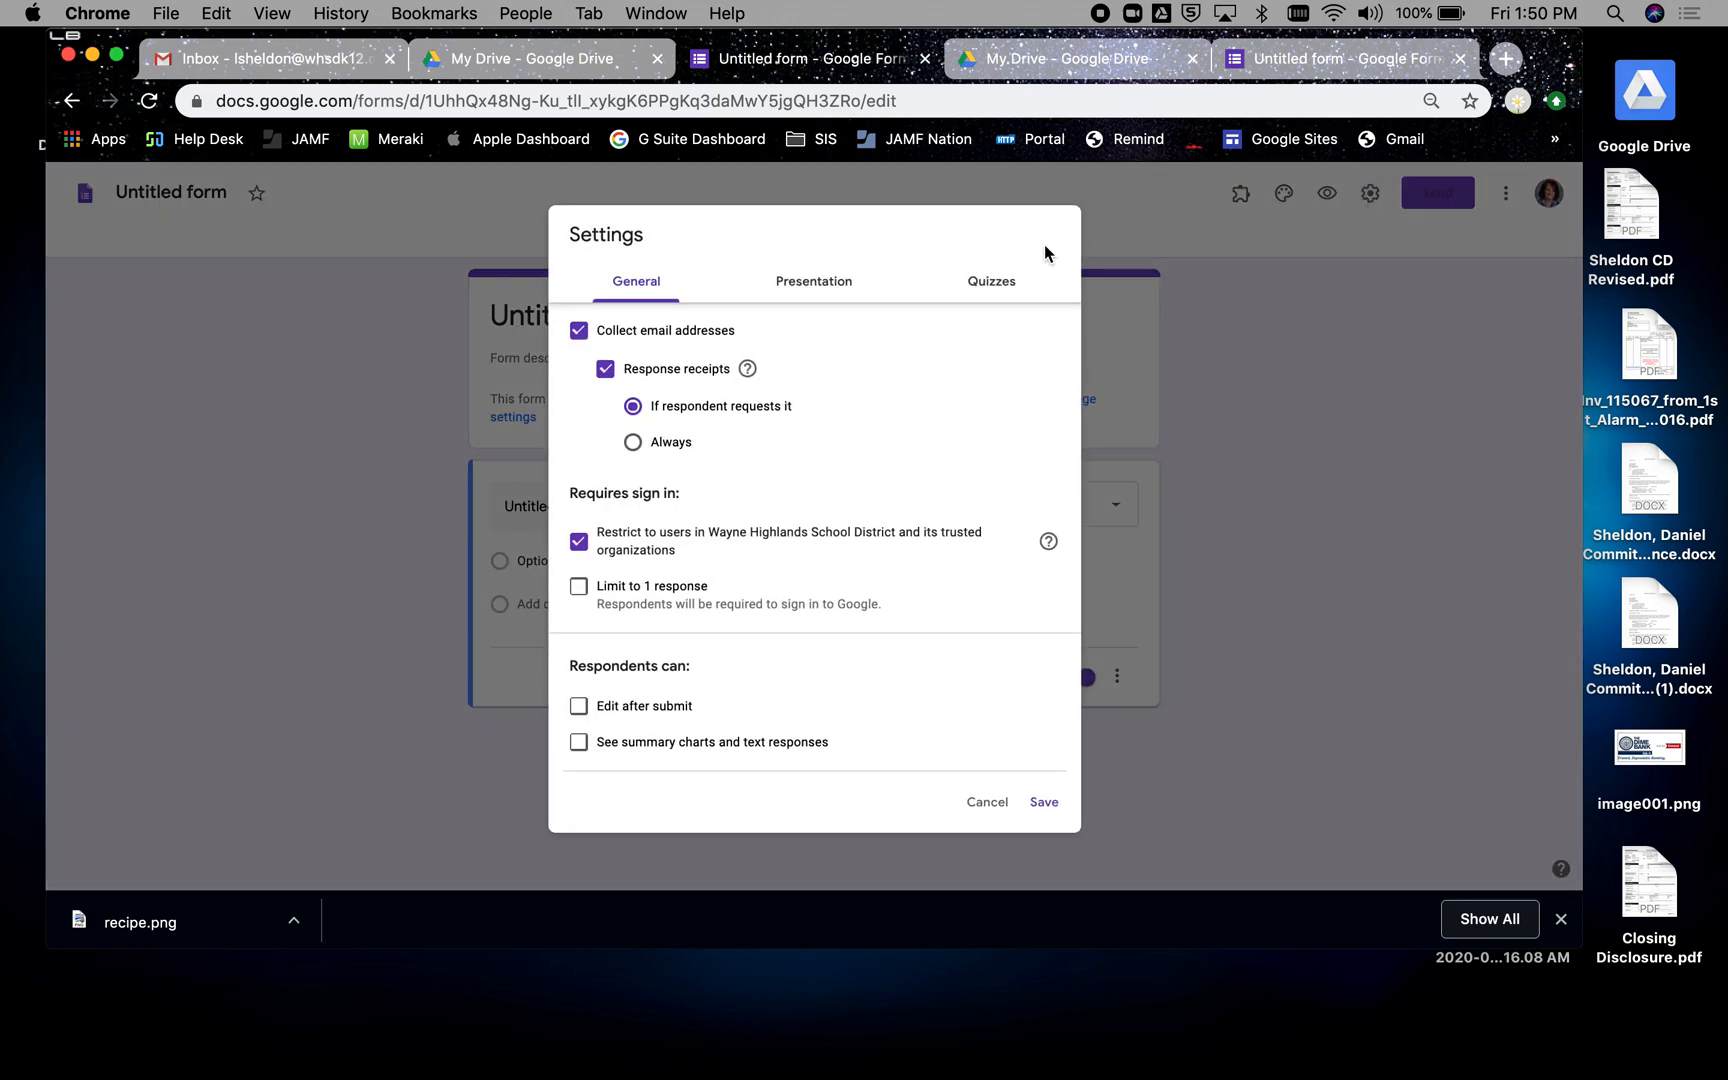
left_click(580, 336)
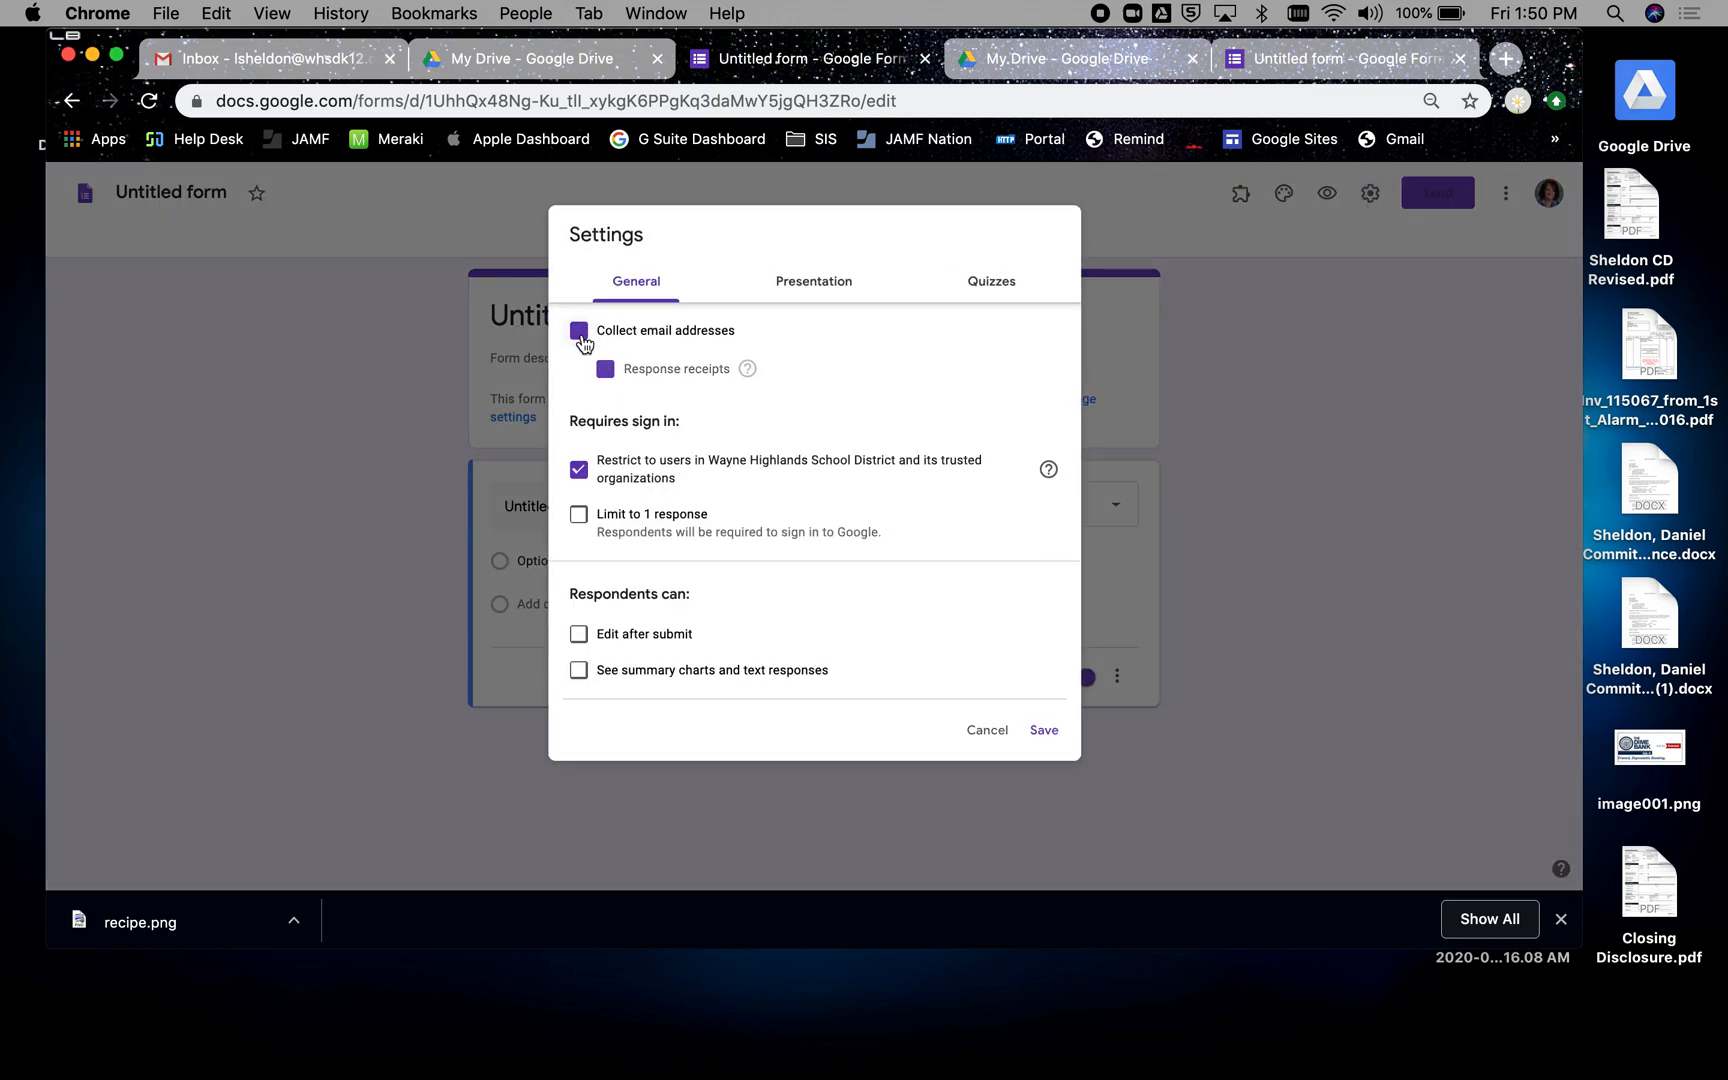
left_click(578, 469)
left_click(1044, 714)
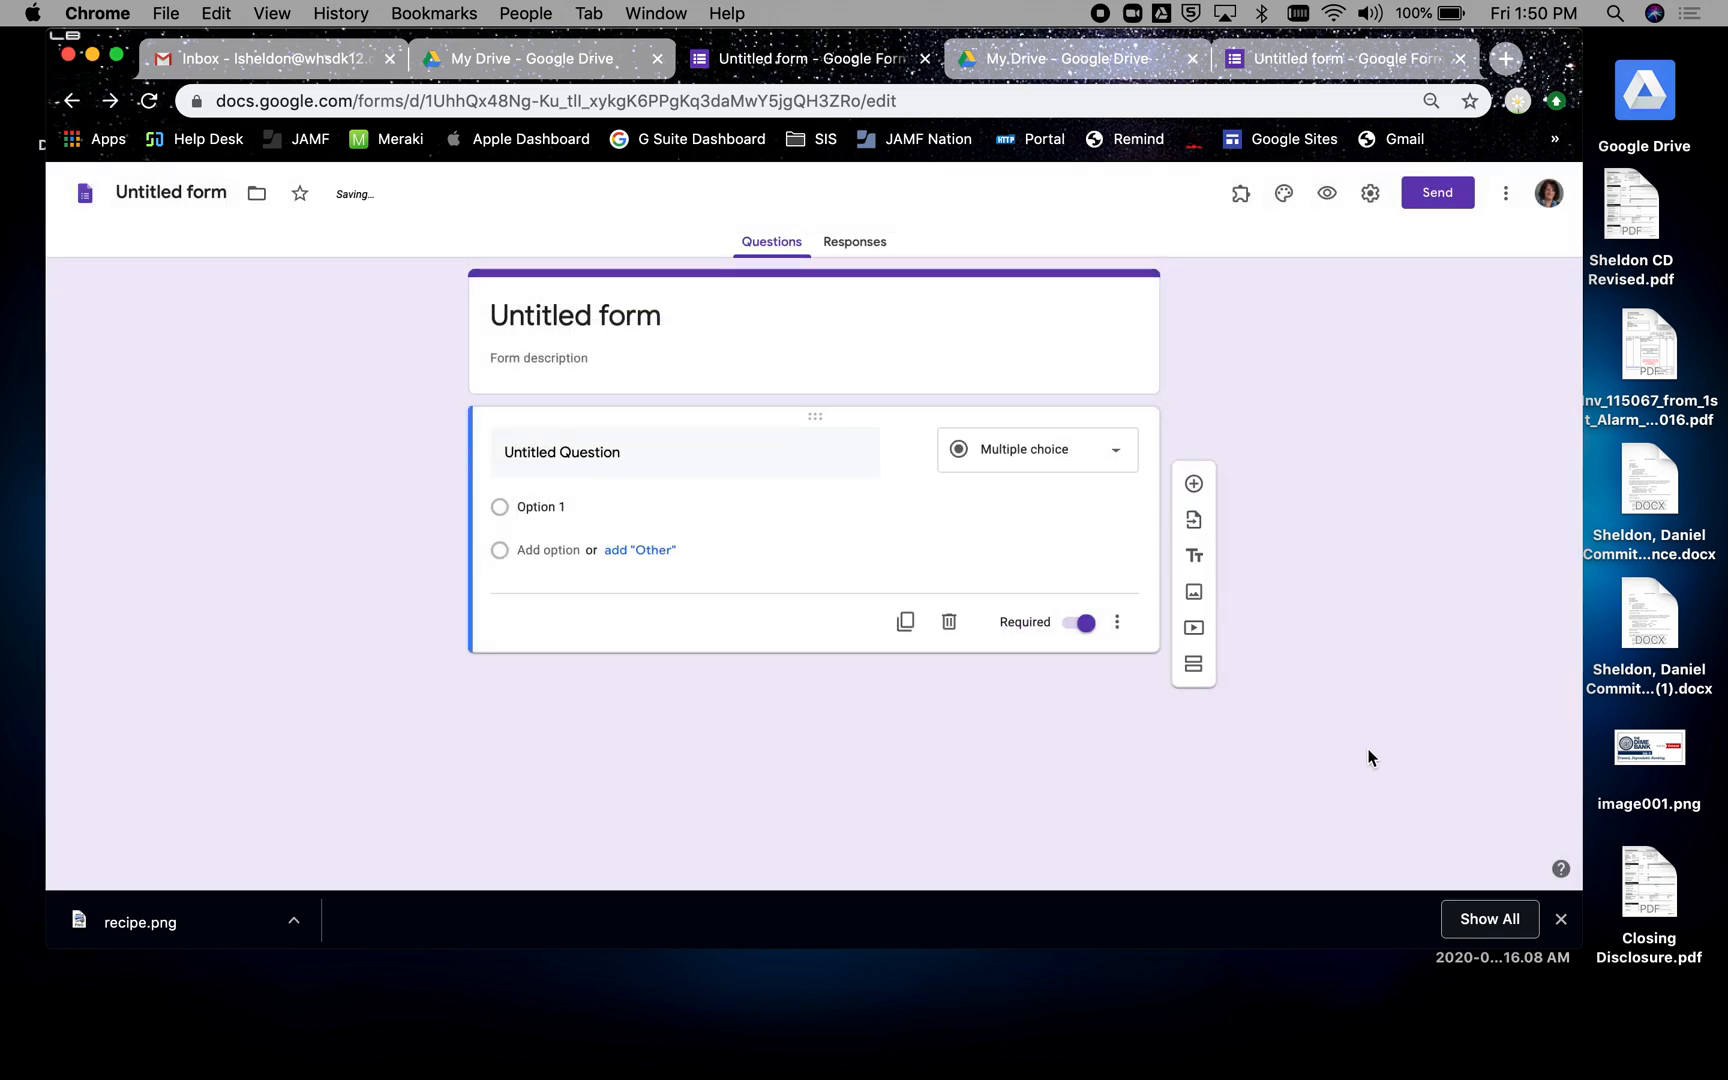
Step: Apply the multicolored candy header image from the Work and School themes and set the form's font style to Playful
left_click(1284, 200)
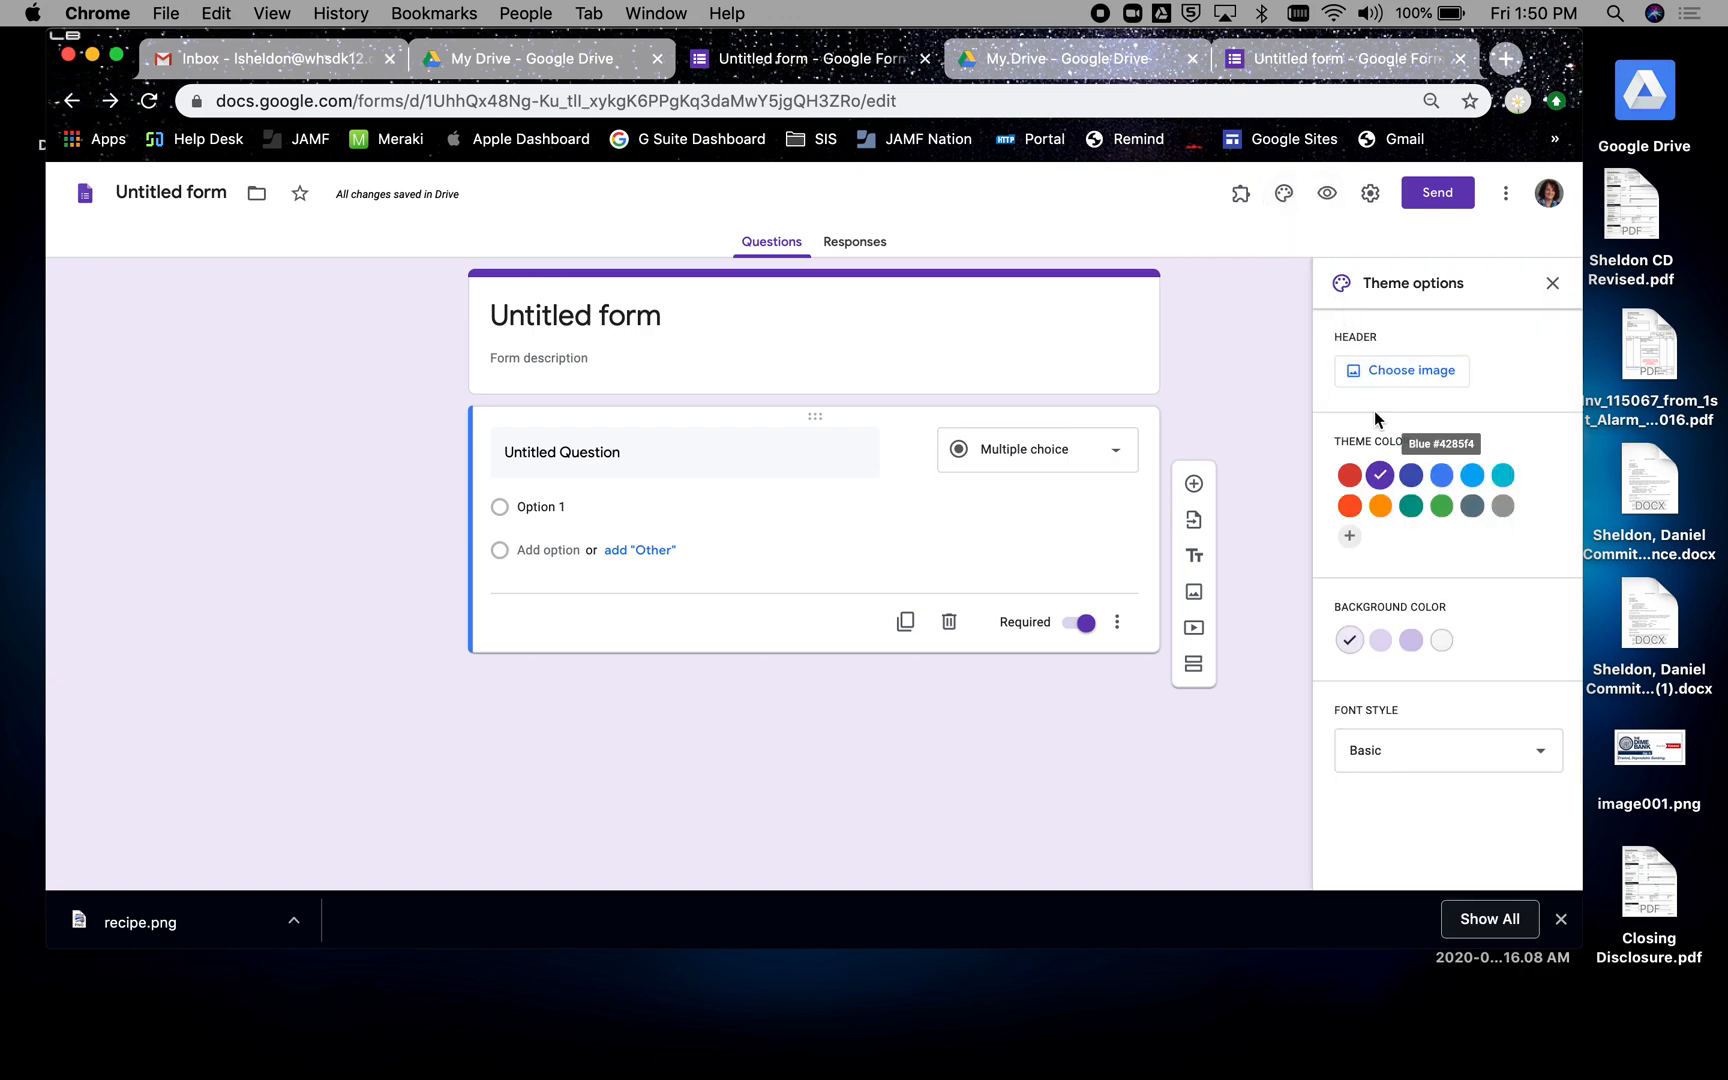
left_click(1368, 373)
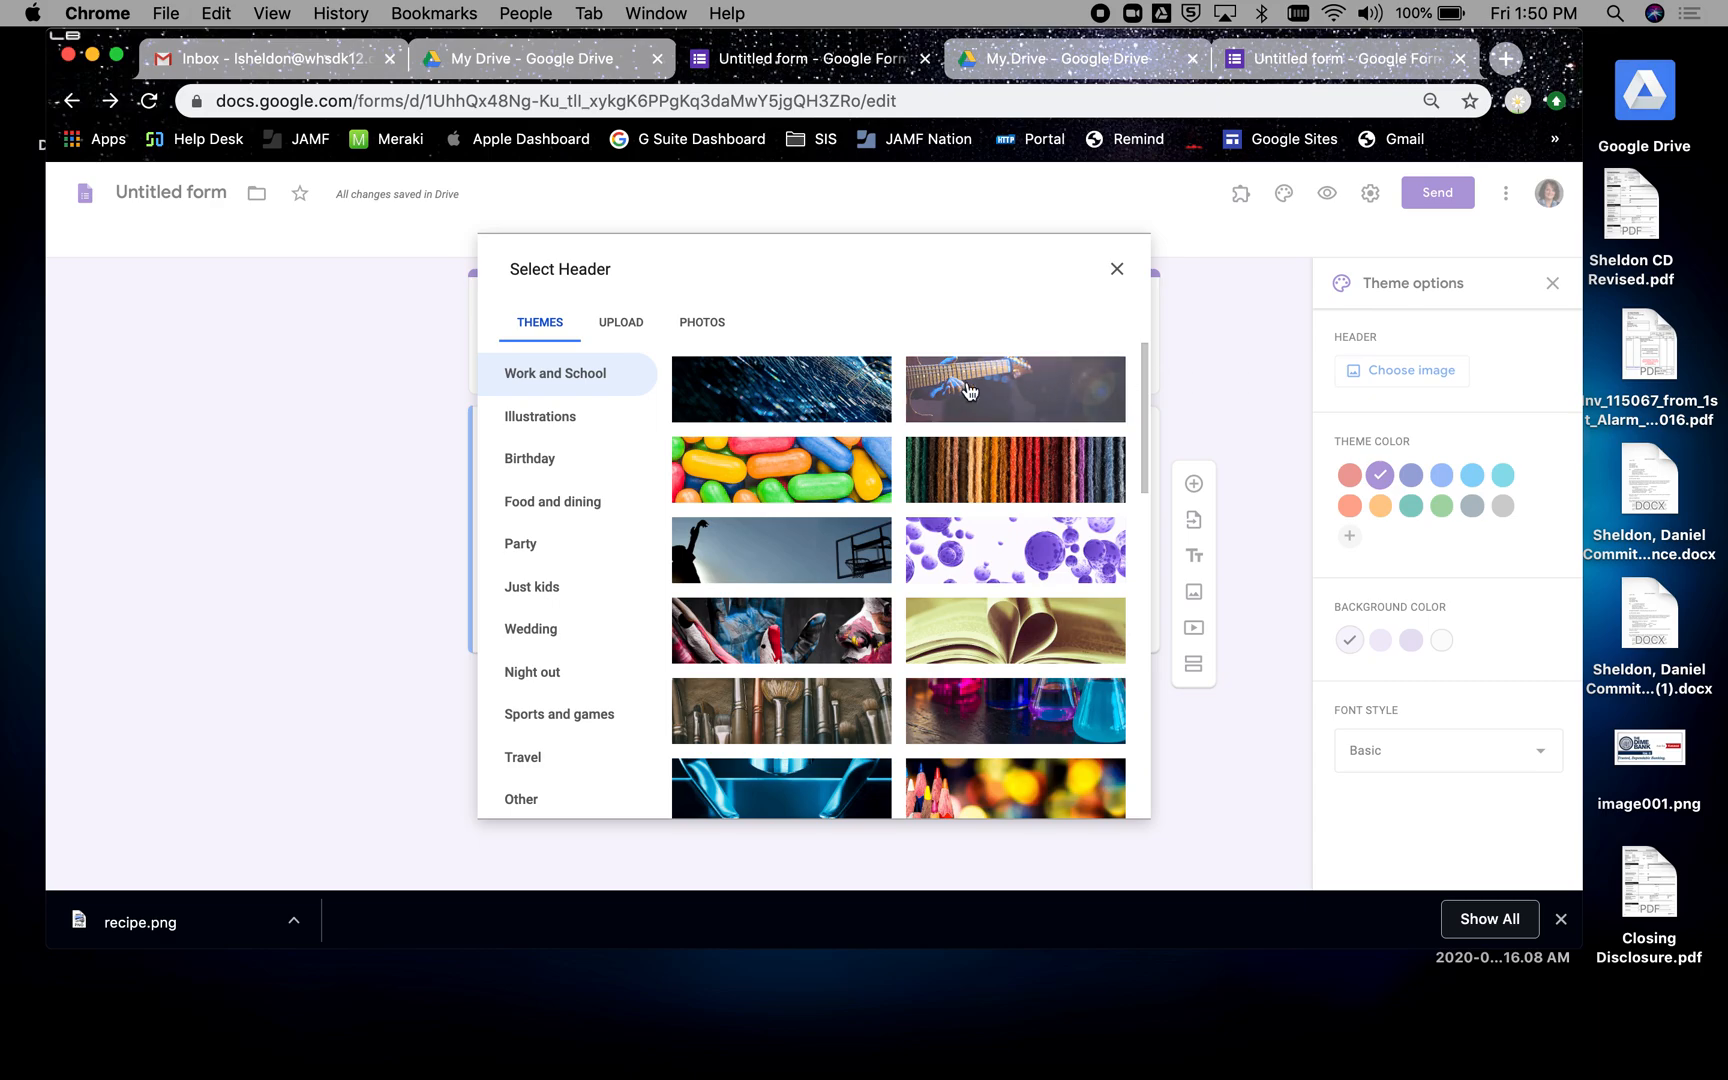
left_click(831, 447)
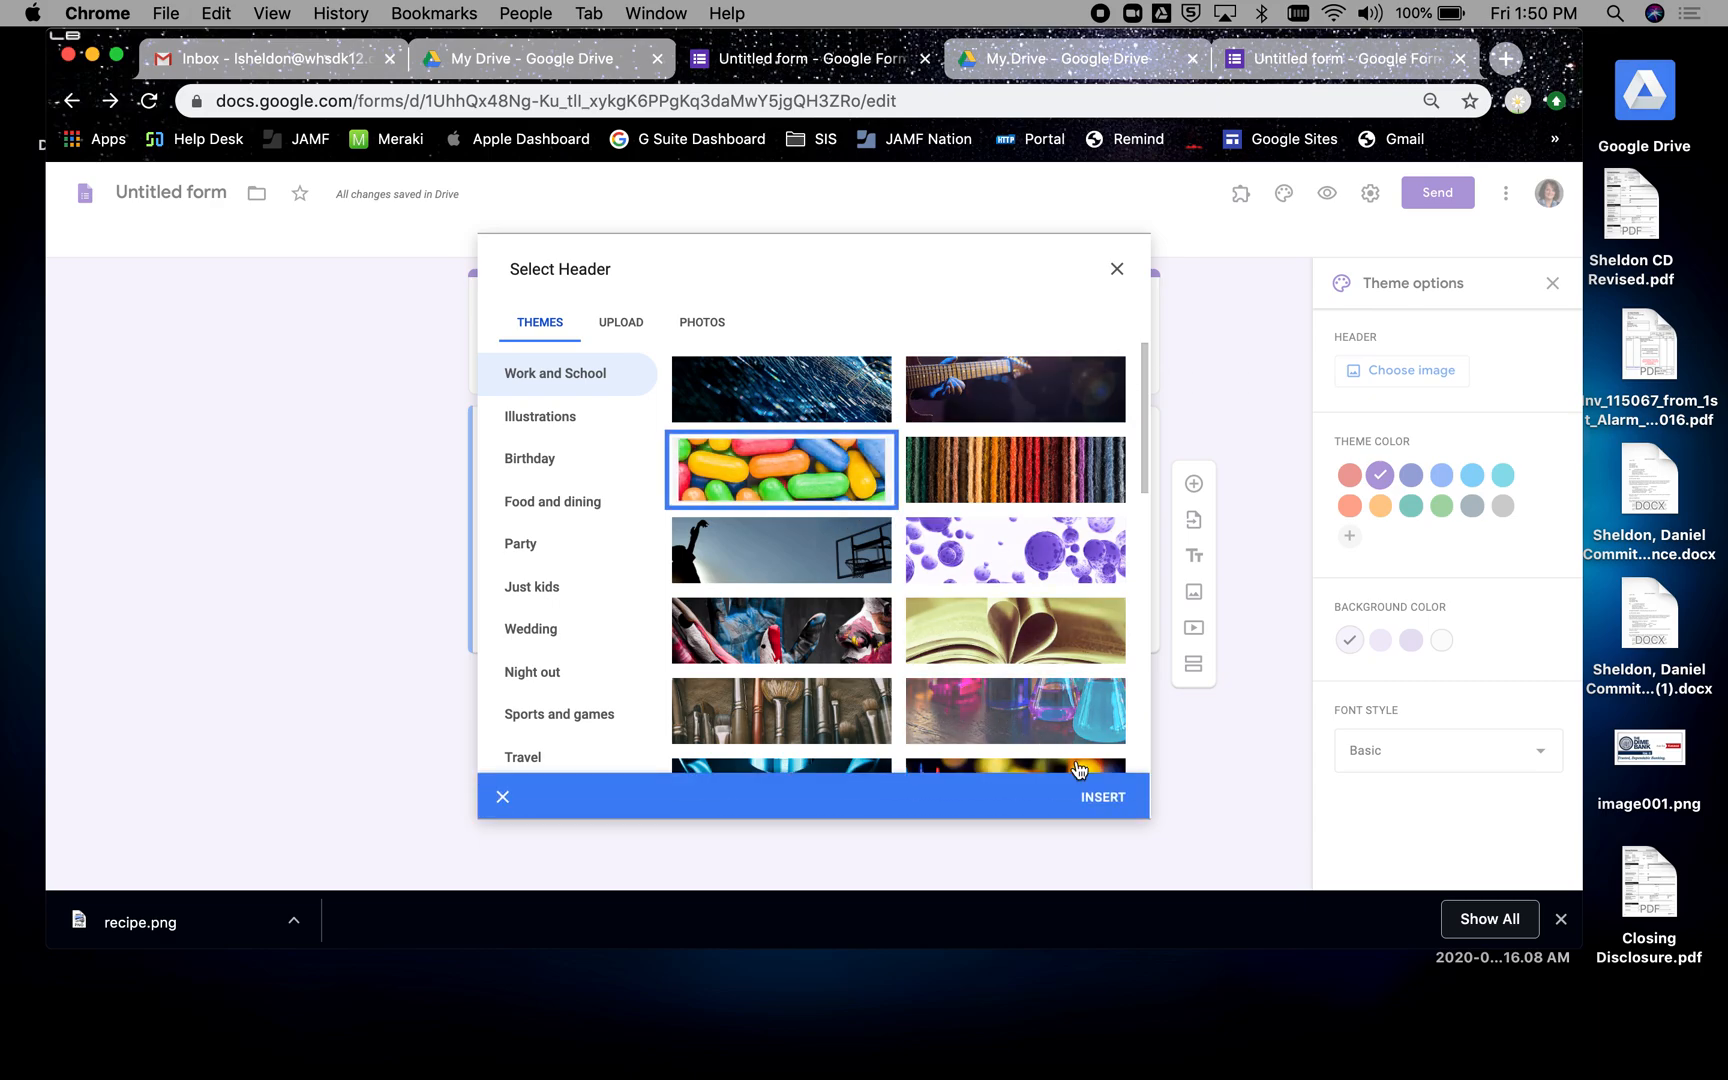
left_click(1104, 799)
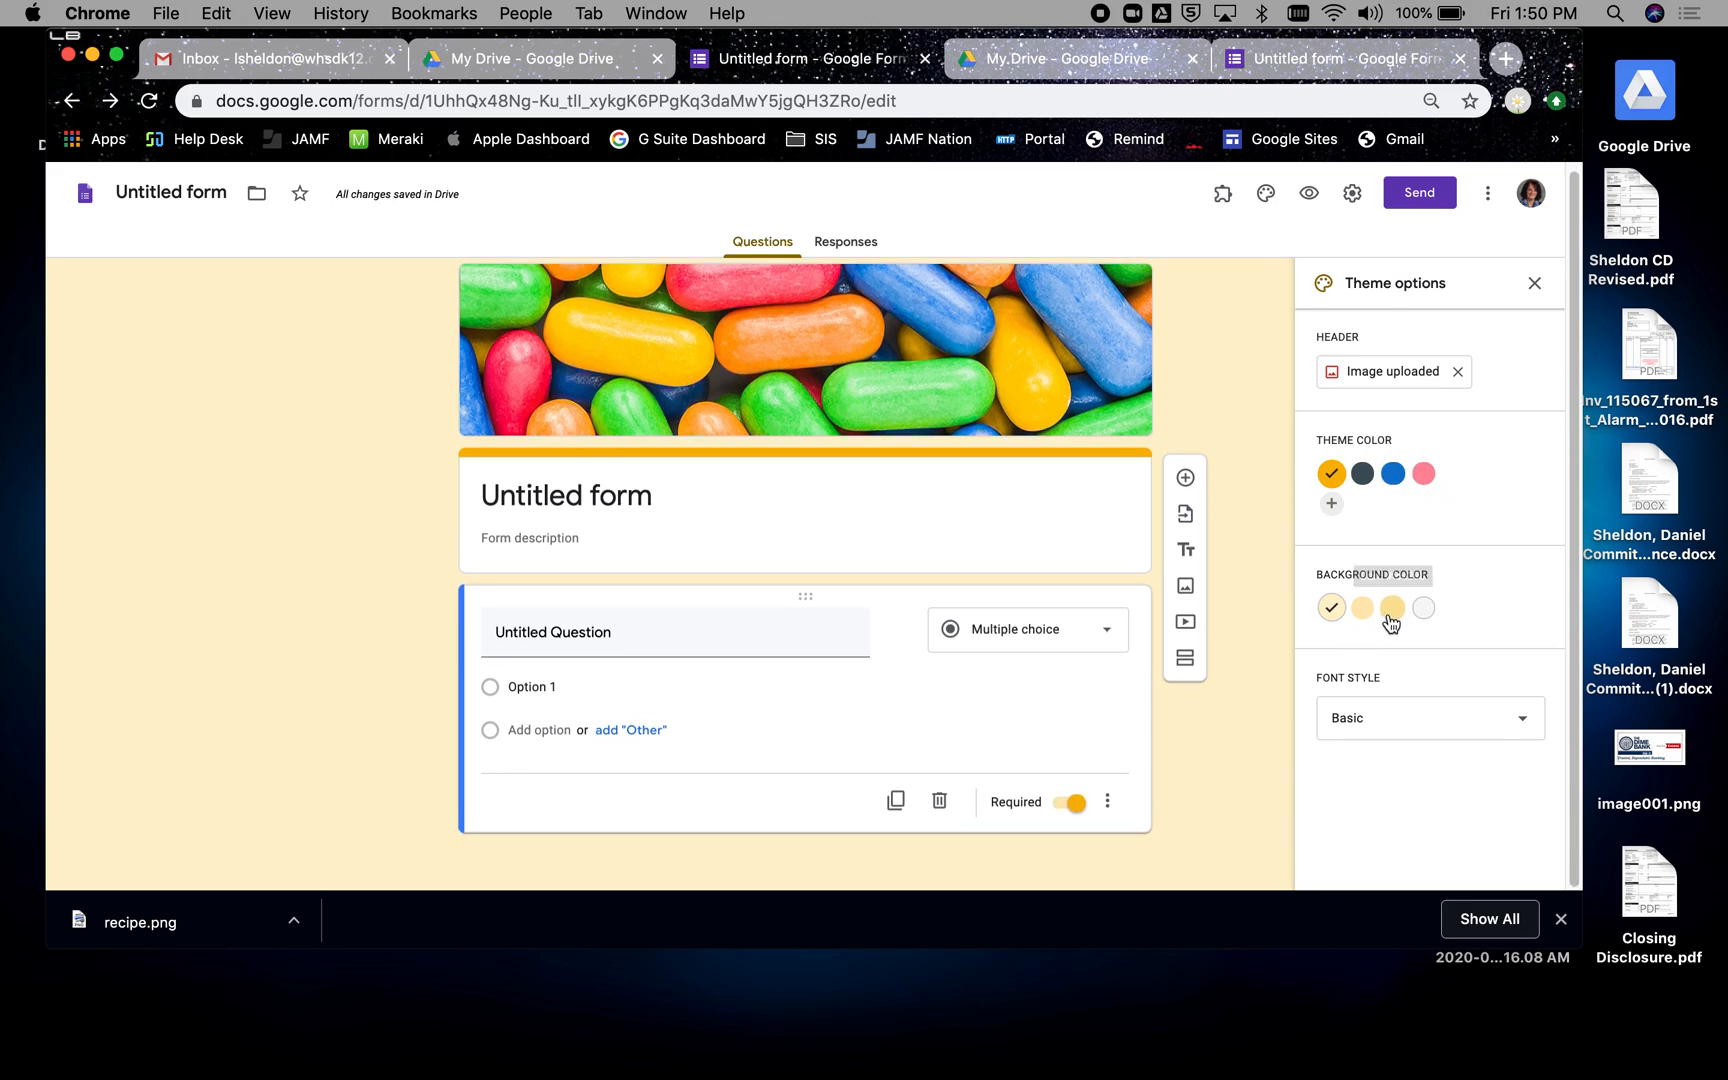
left_click(1522, 720)
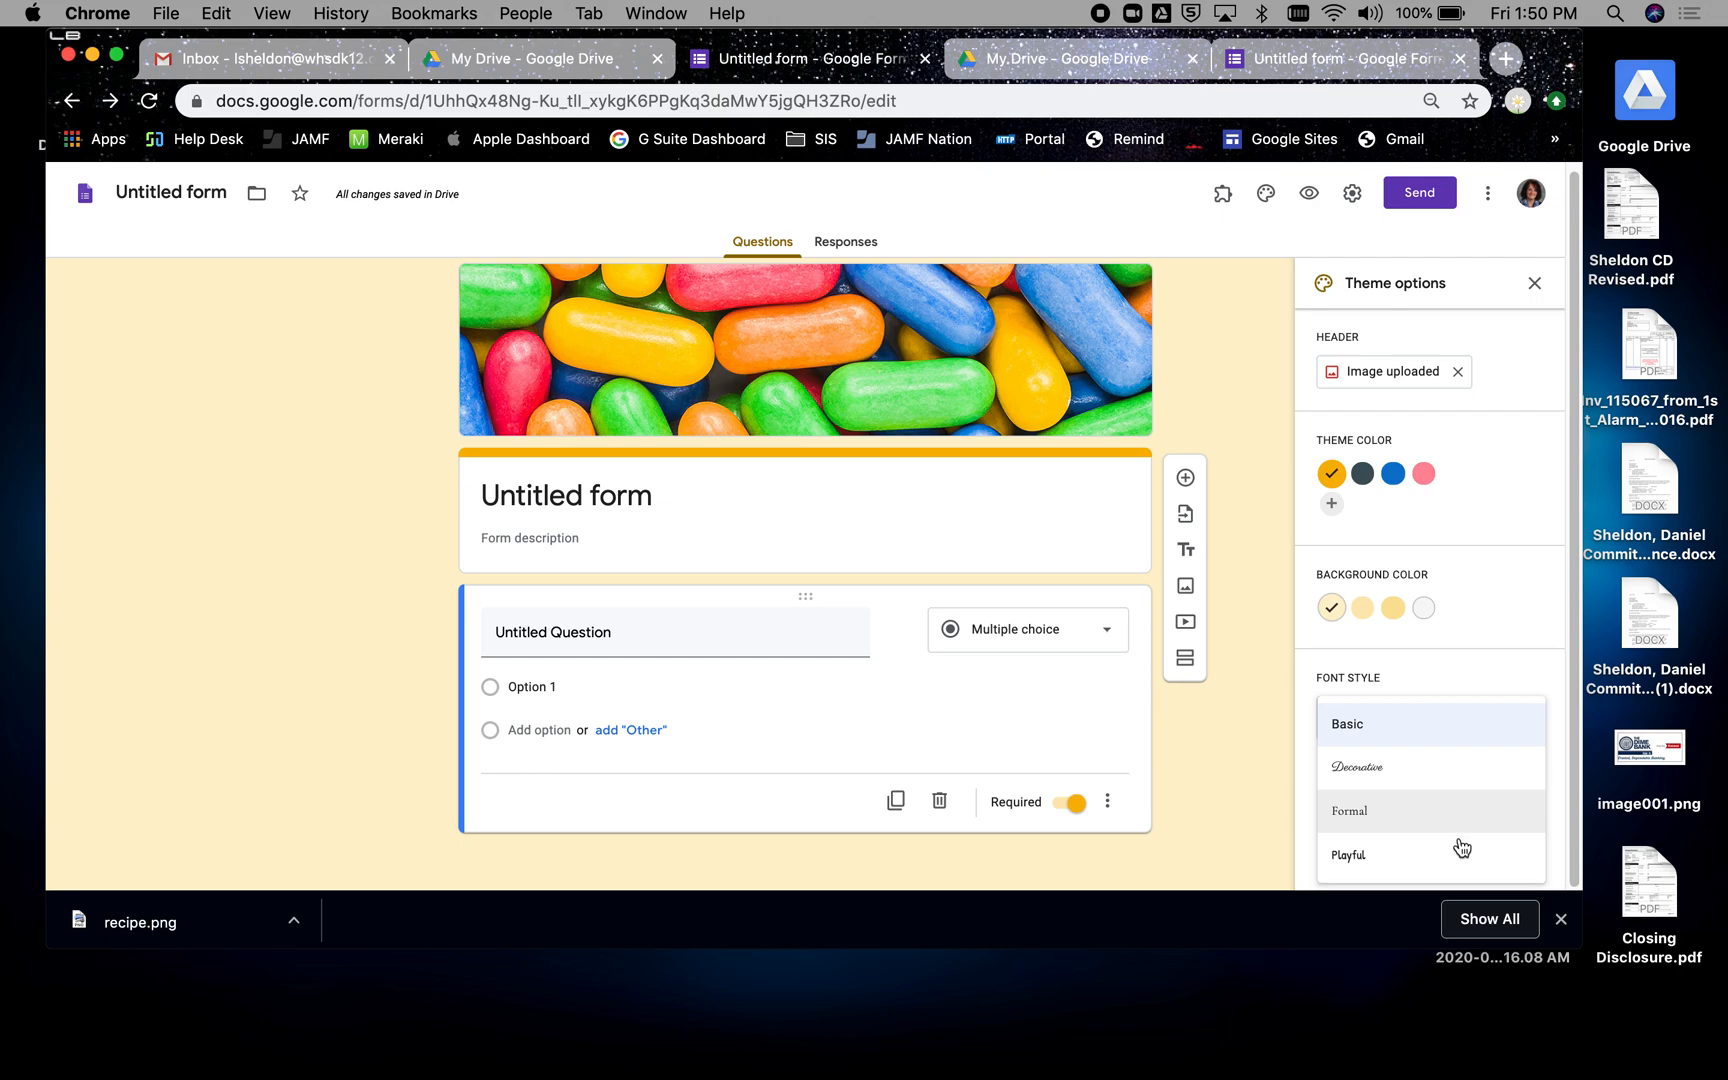
left_click(1450, 860)
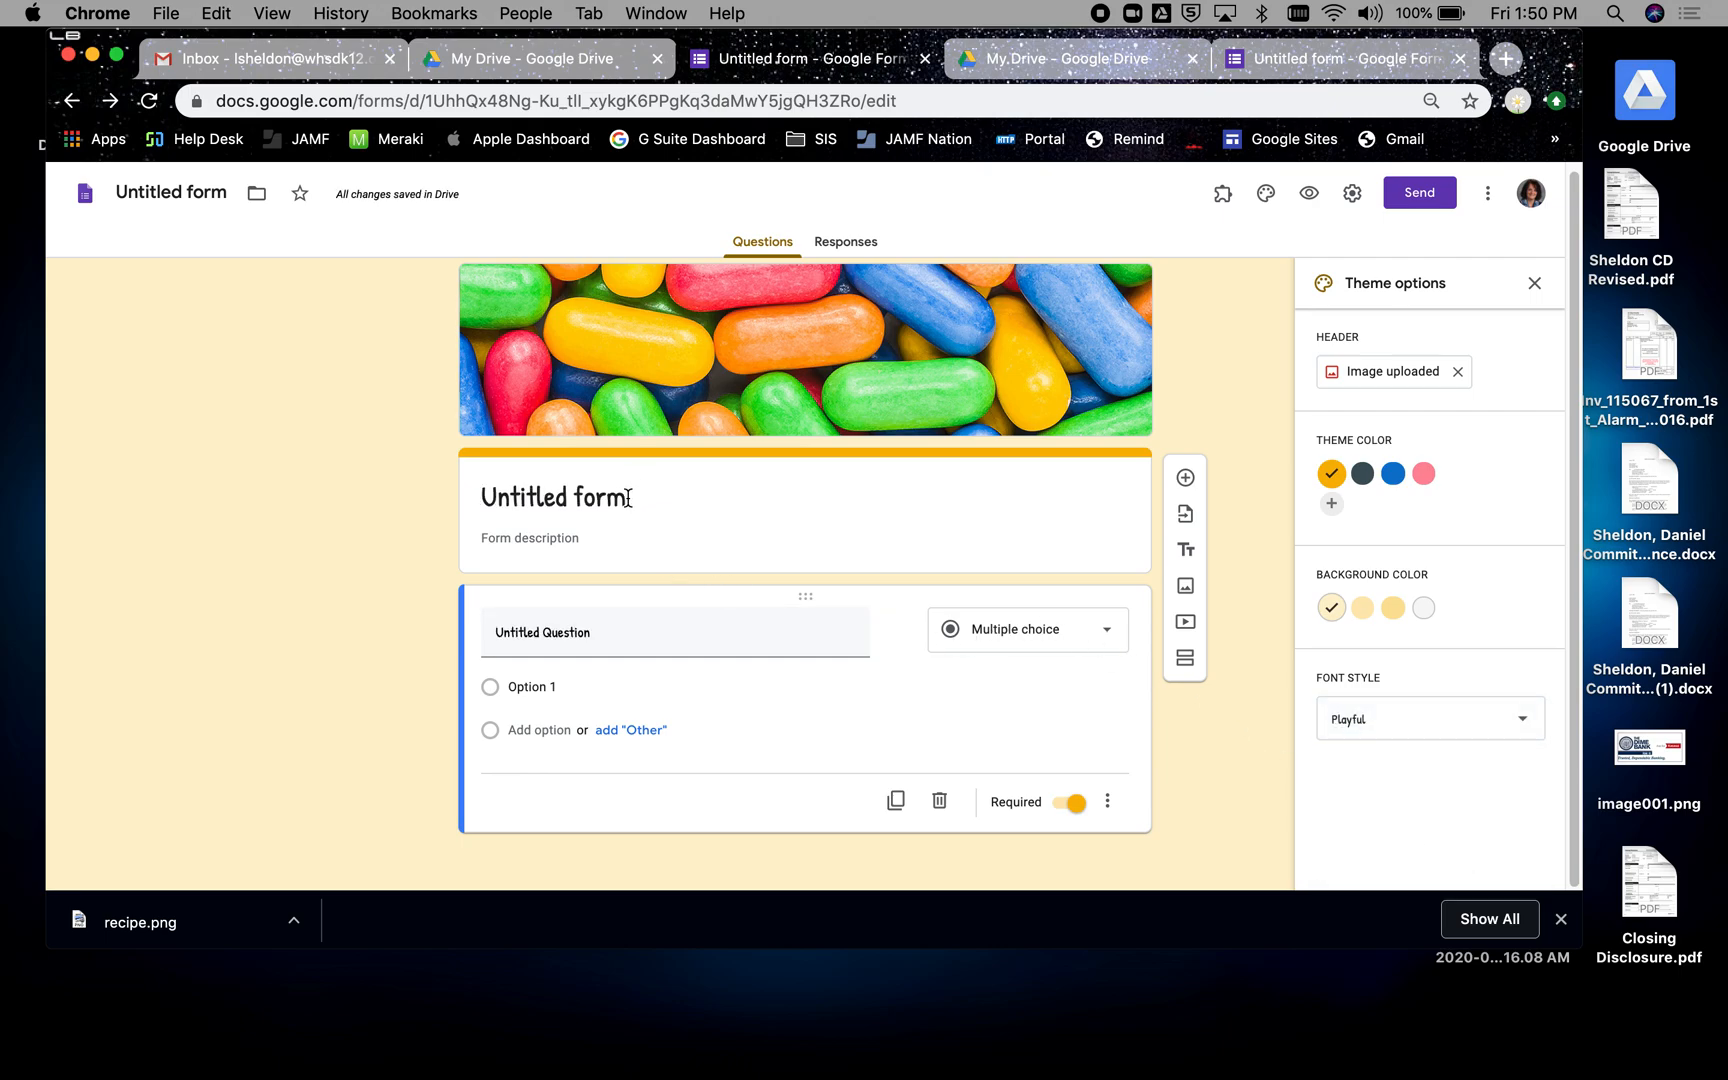
Step: Title the form "Thankful Form" and apply the same title as the file name
left_click(627, 498)
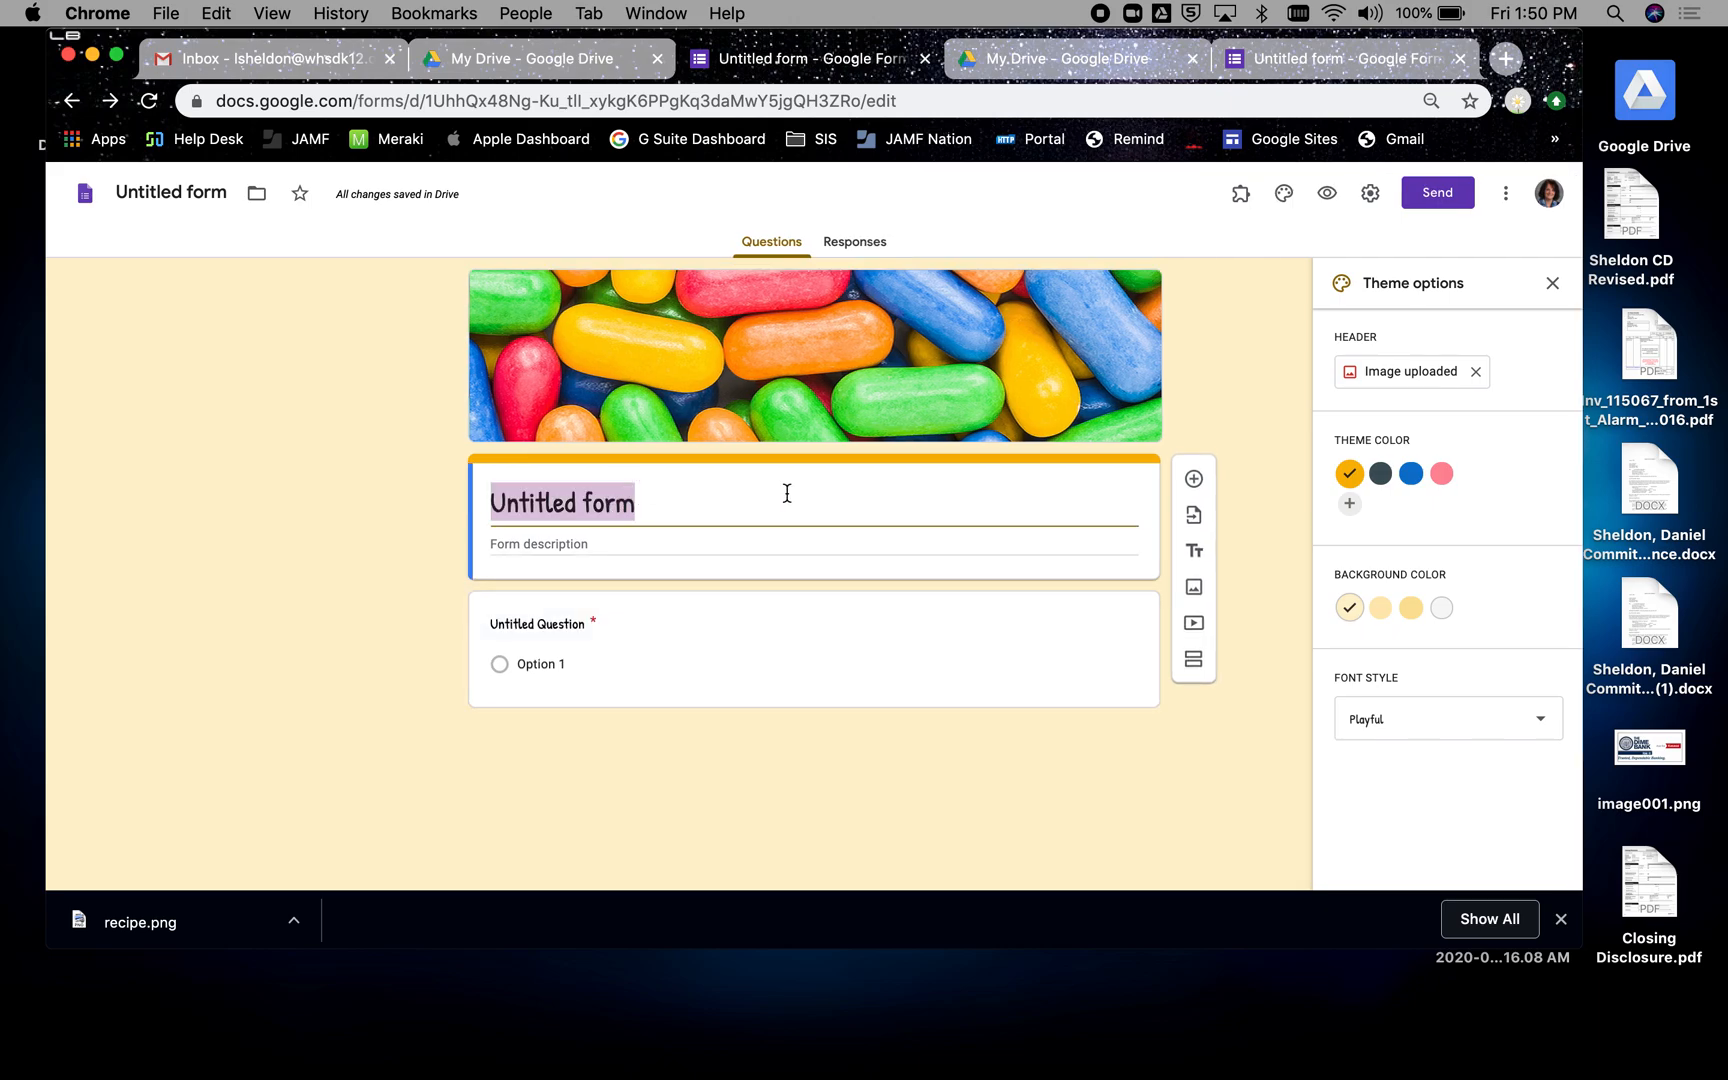
type("Thakn")
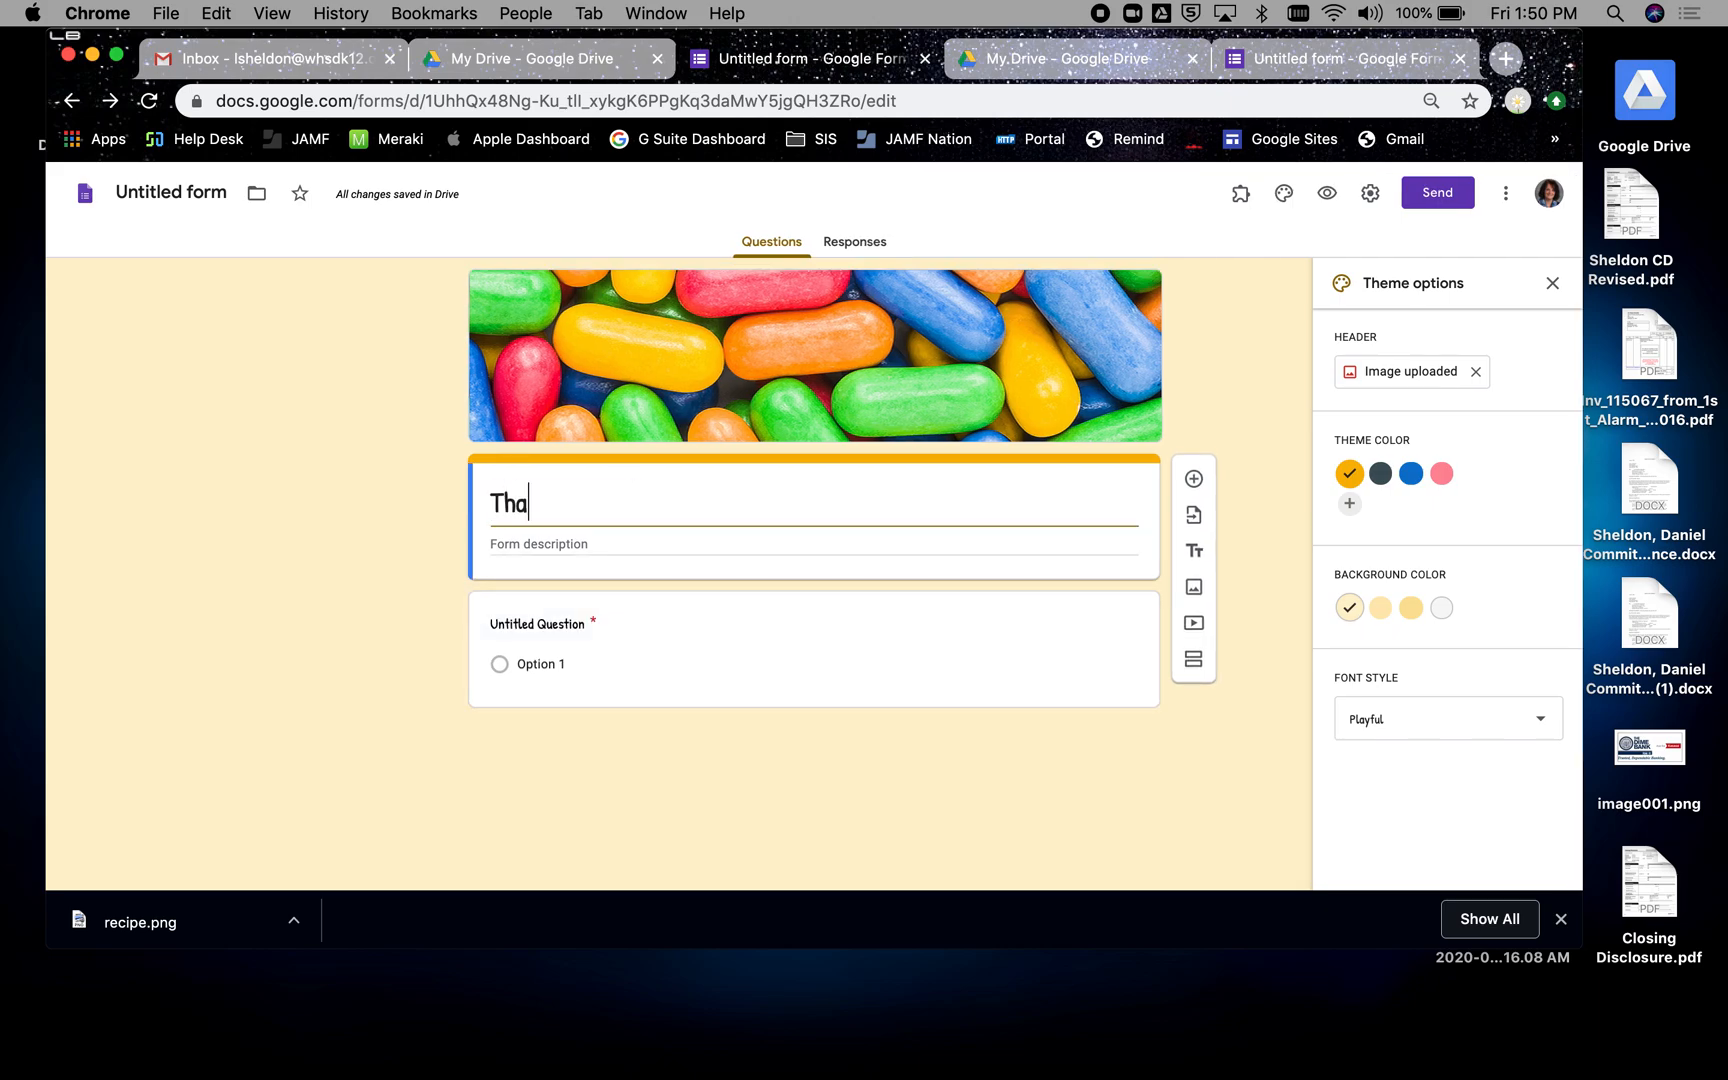
key("BackSpace")
key("BackSpace")
type("nkful Form")
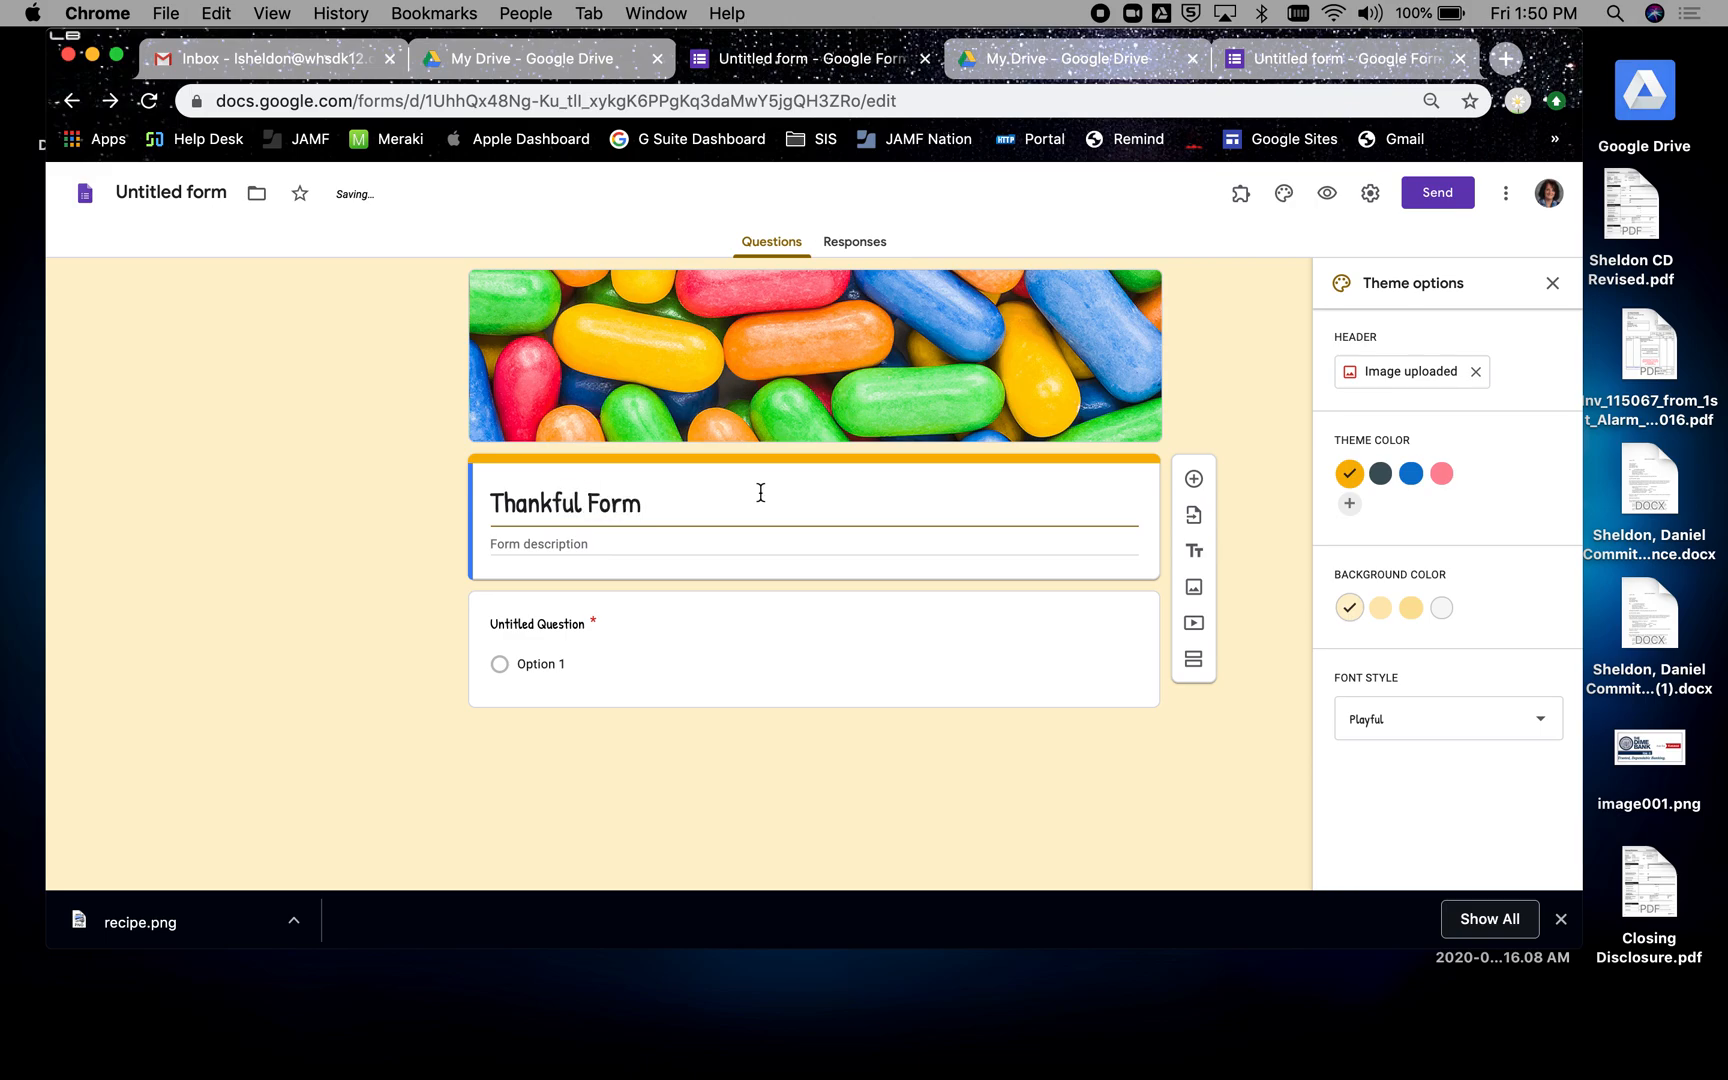
left_click(246, 477)
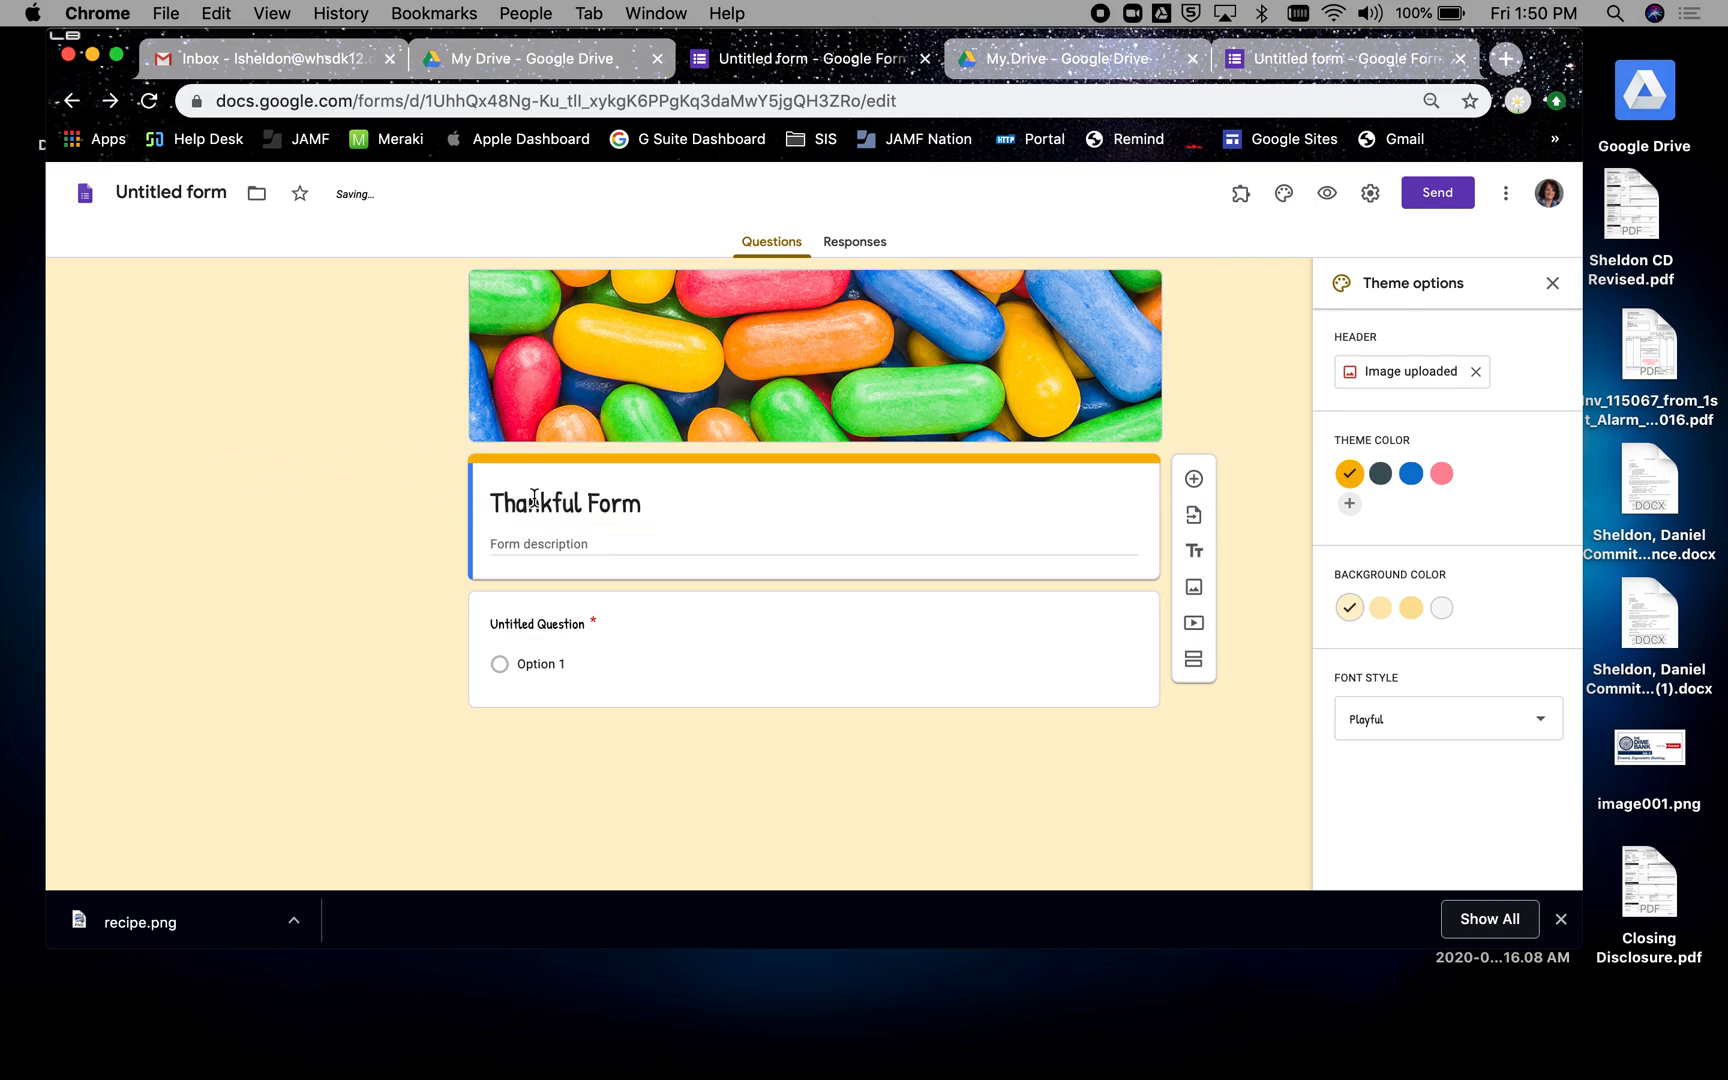
left_click(162, 194)
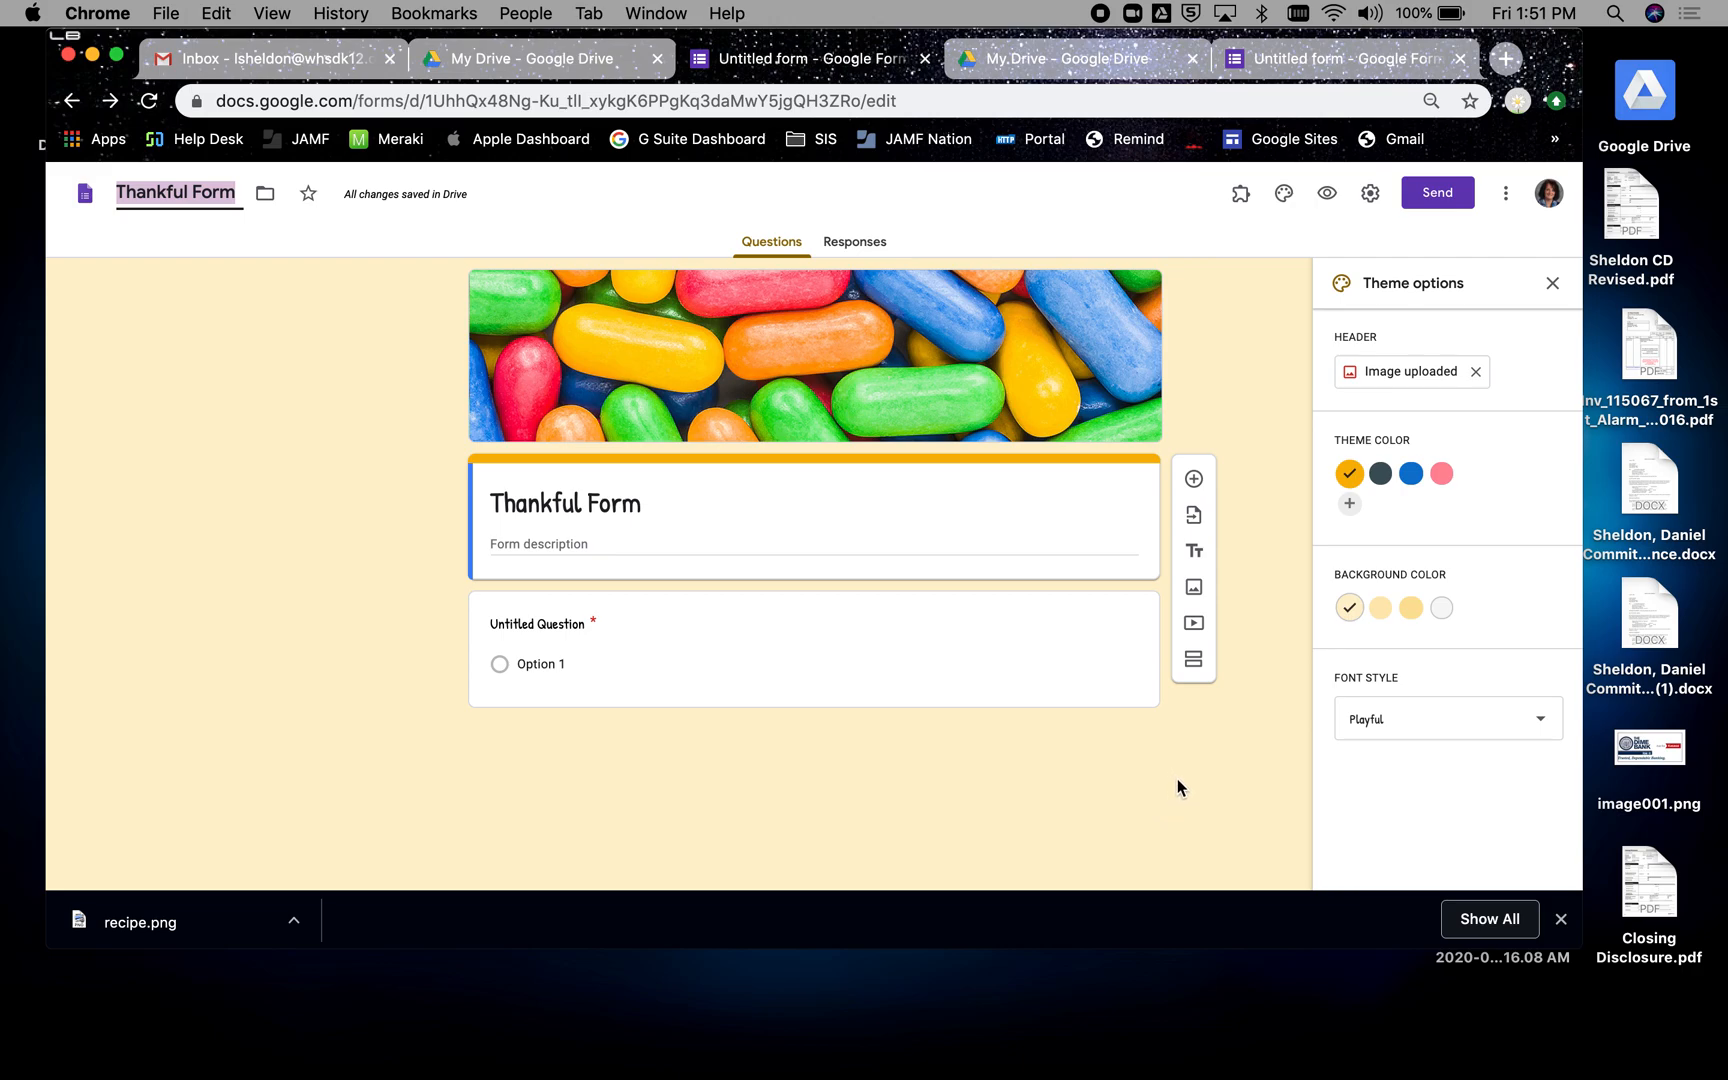
Step: Title the first question "Your name" as a short answer question
left_click(565, 625)
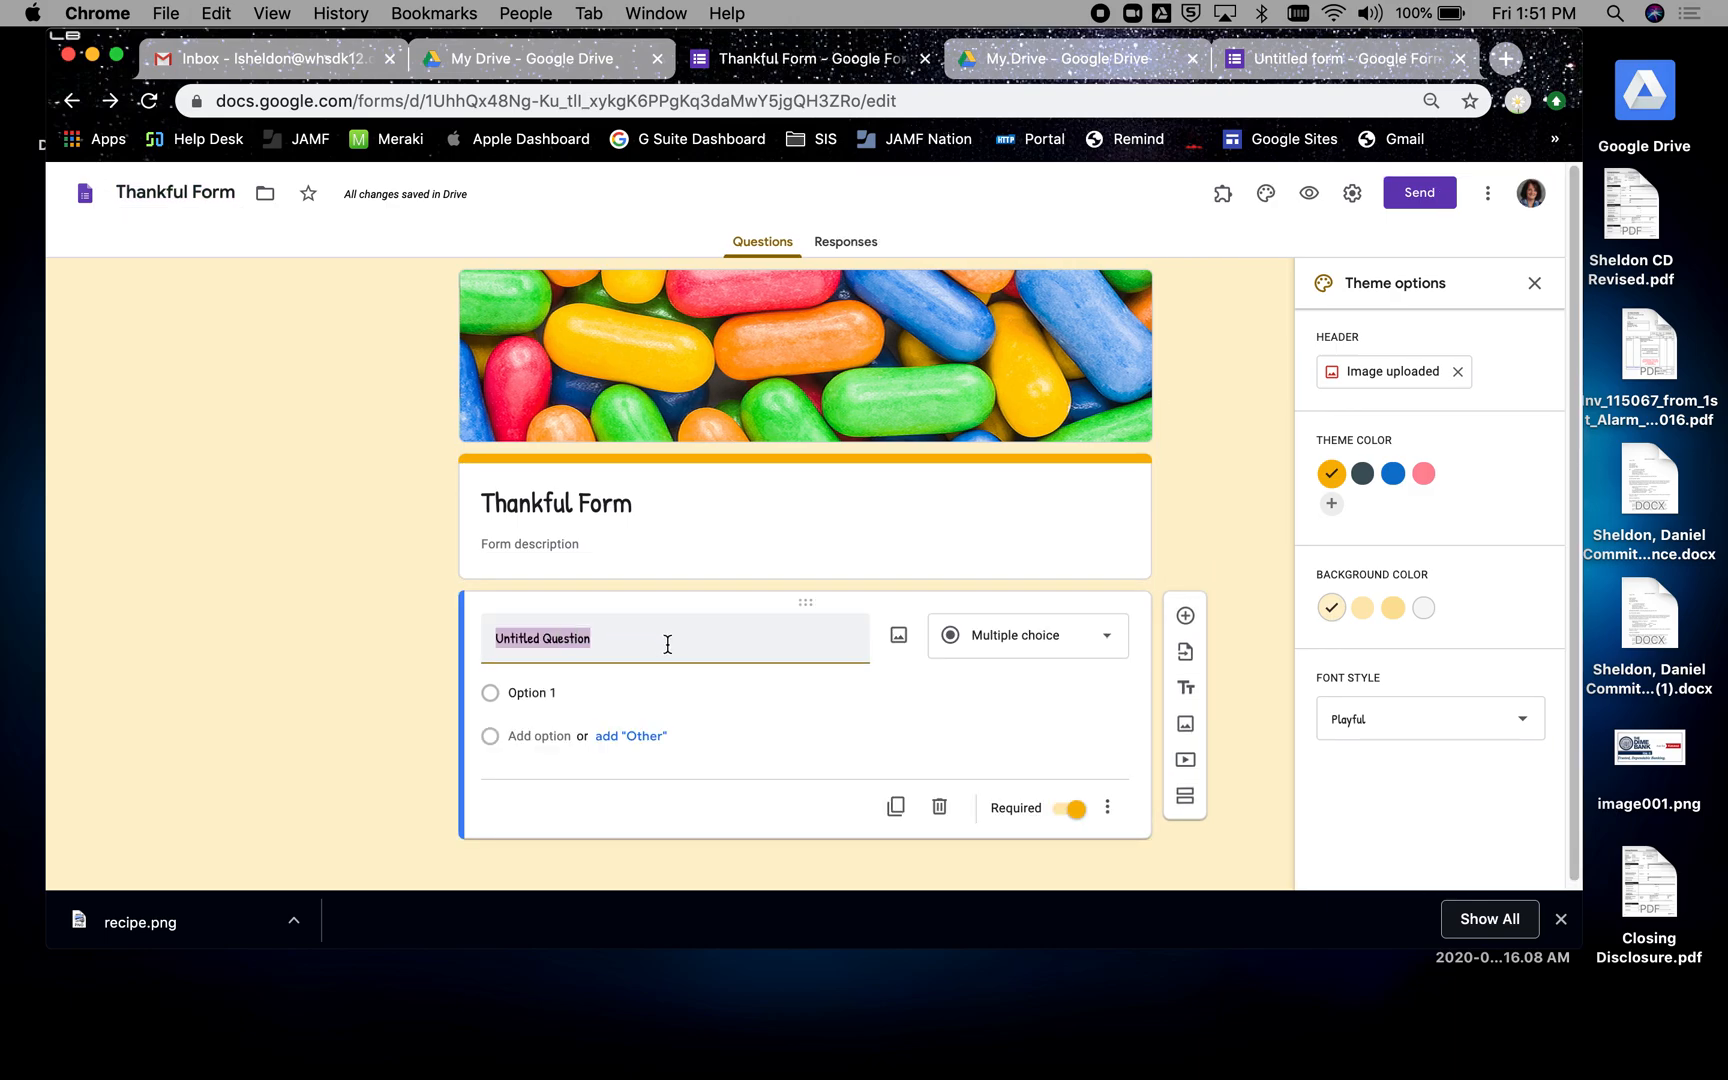
type("Yo")
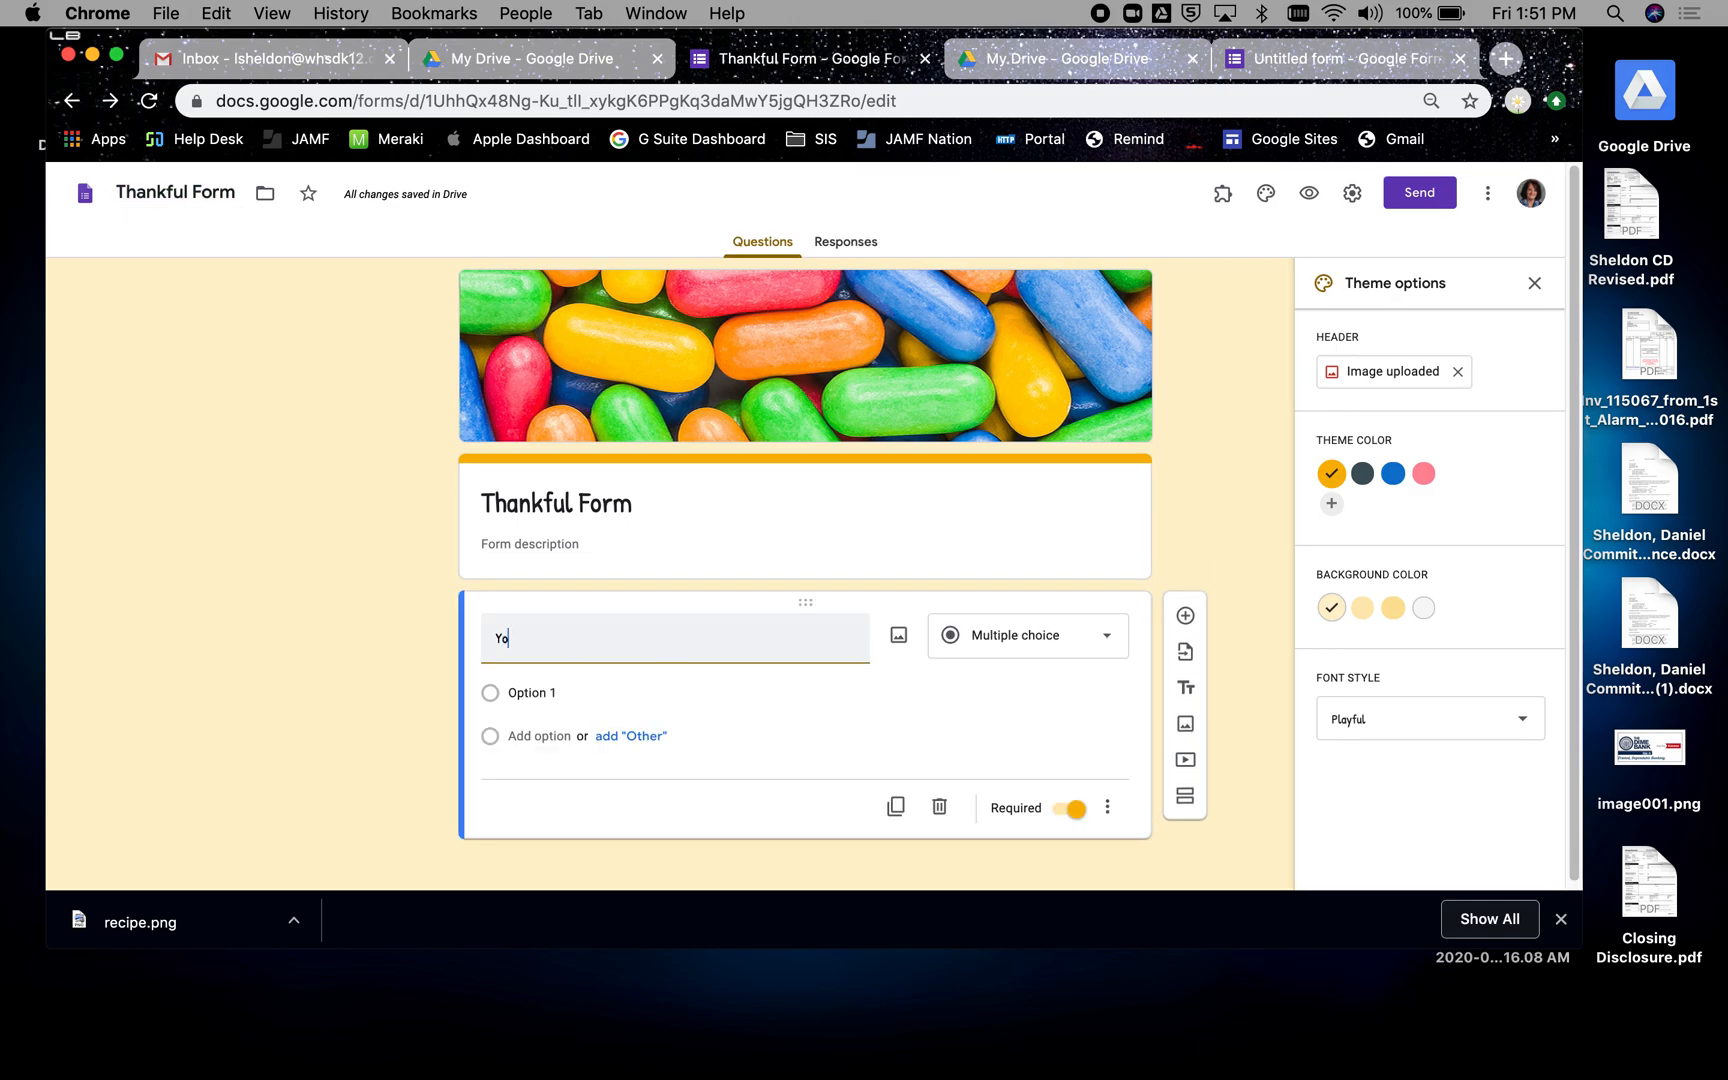
type("ur name")
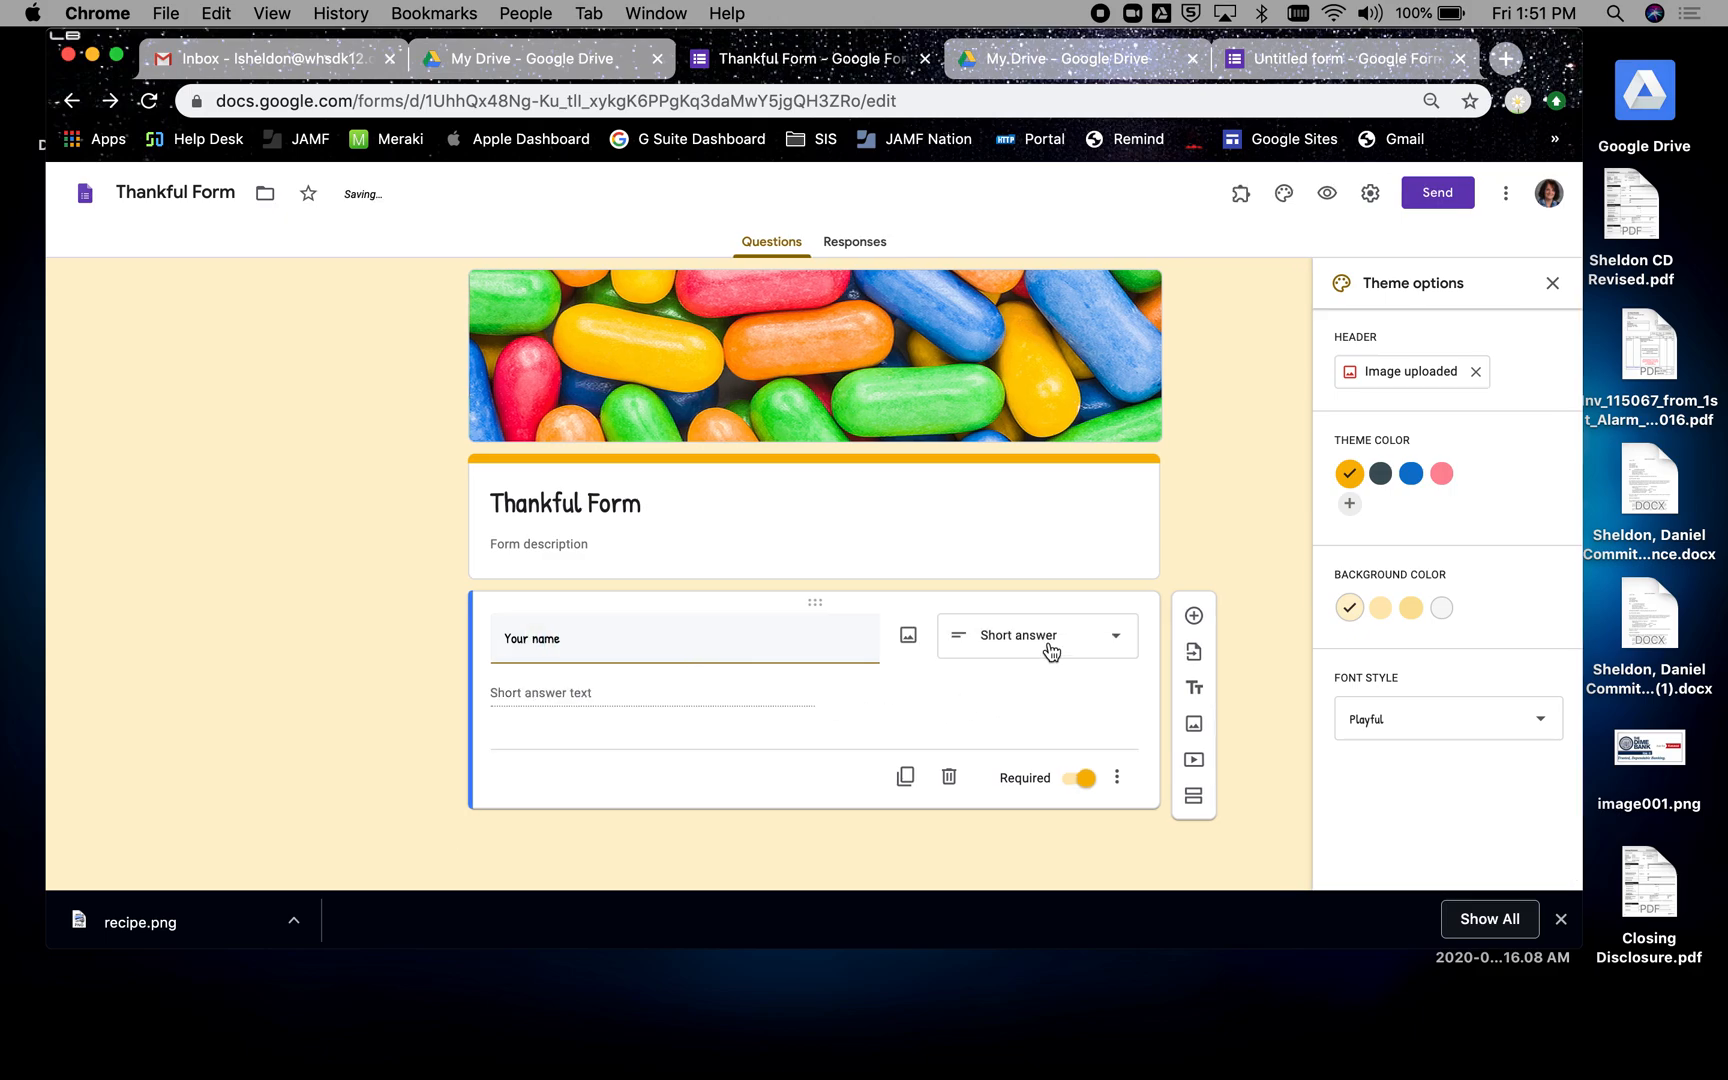
left_click(1087, 784)
left_click(1082, 785)
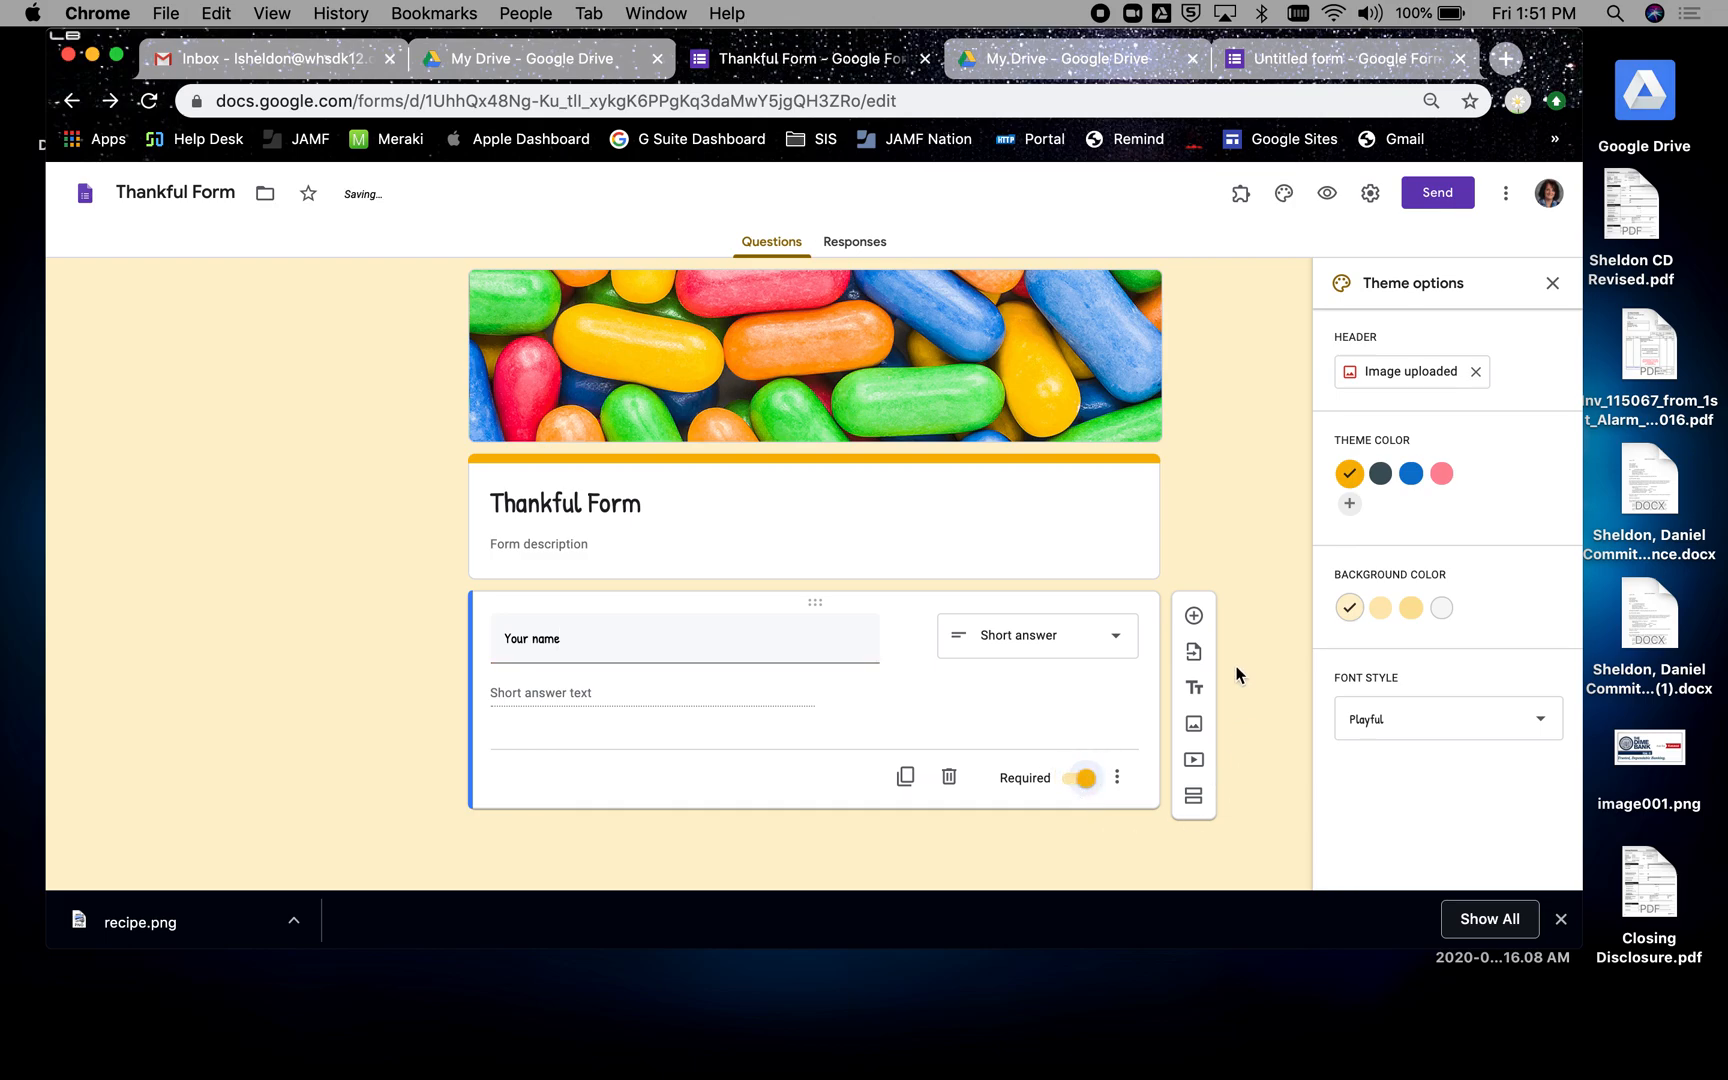
Step: Add a second question titled "What are you thankful for?" with the Paragraph answer type
left_click(1194, 614)
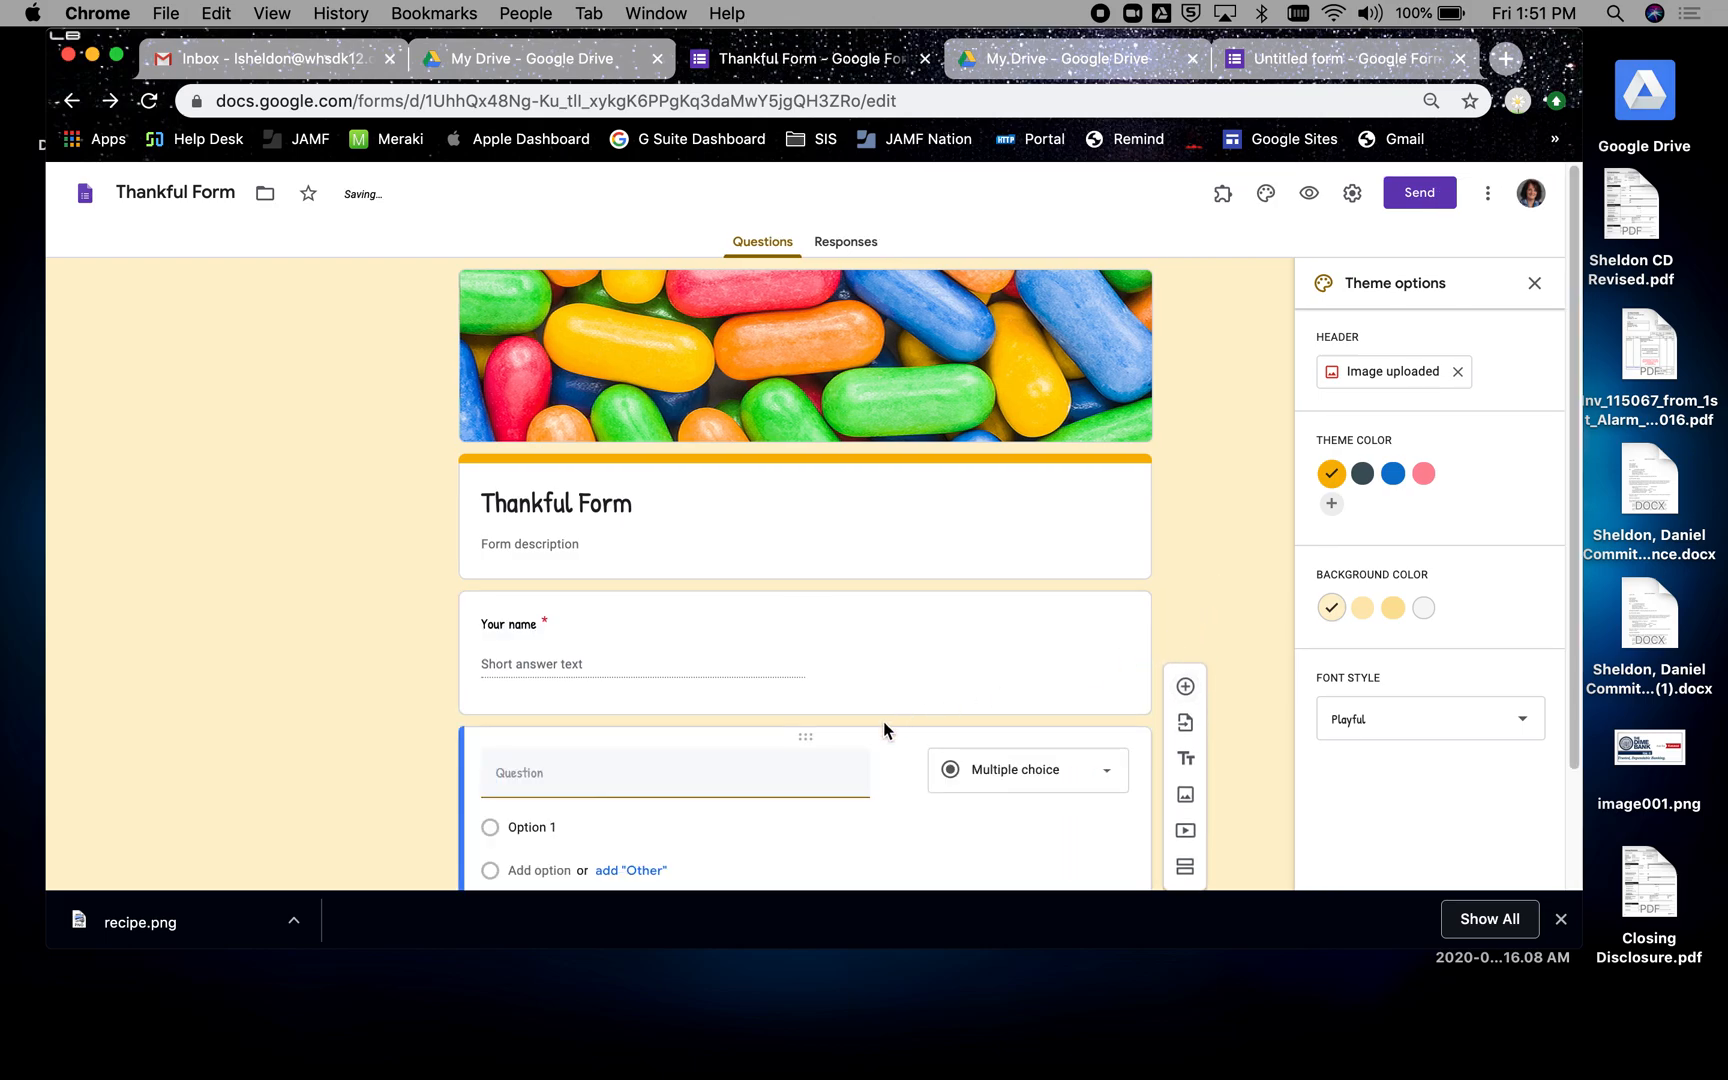
type("What are you th")
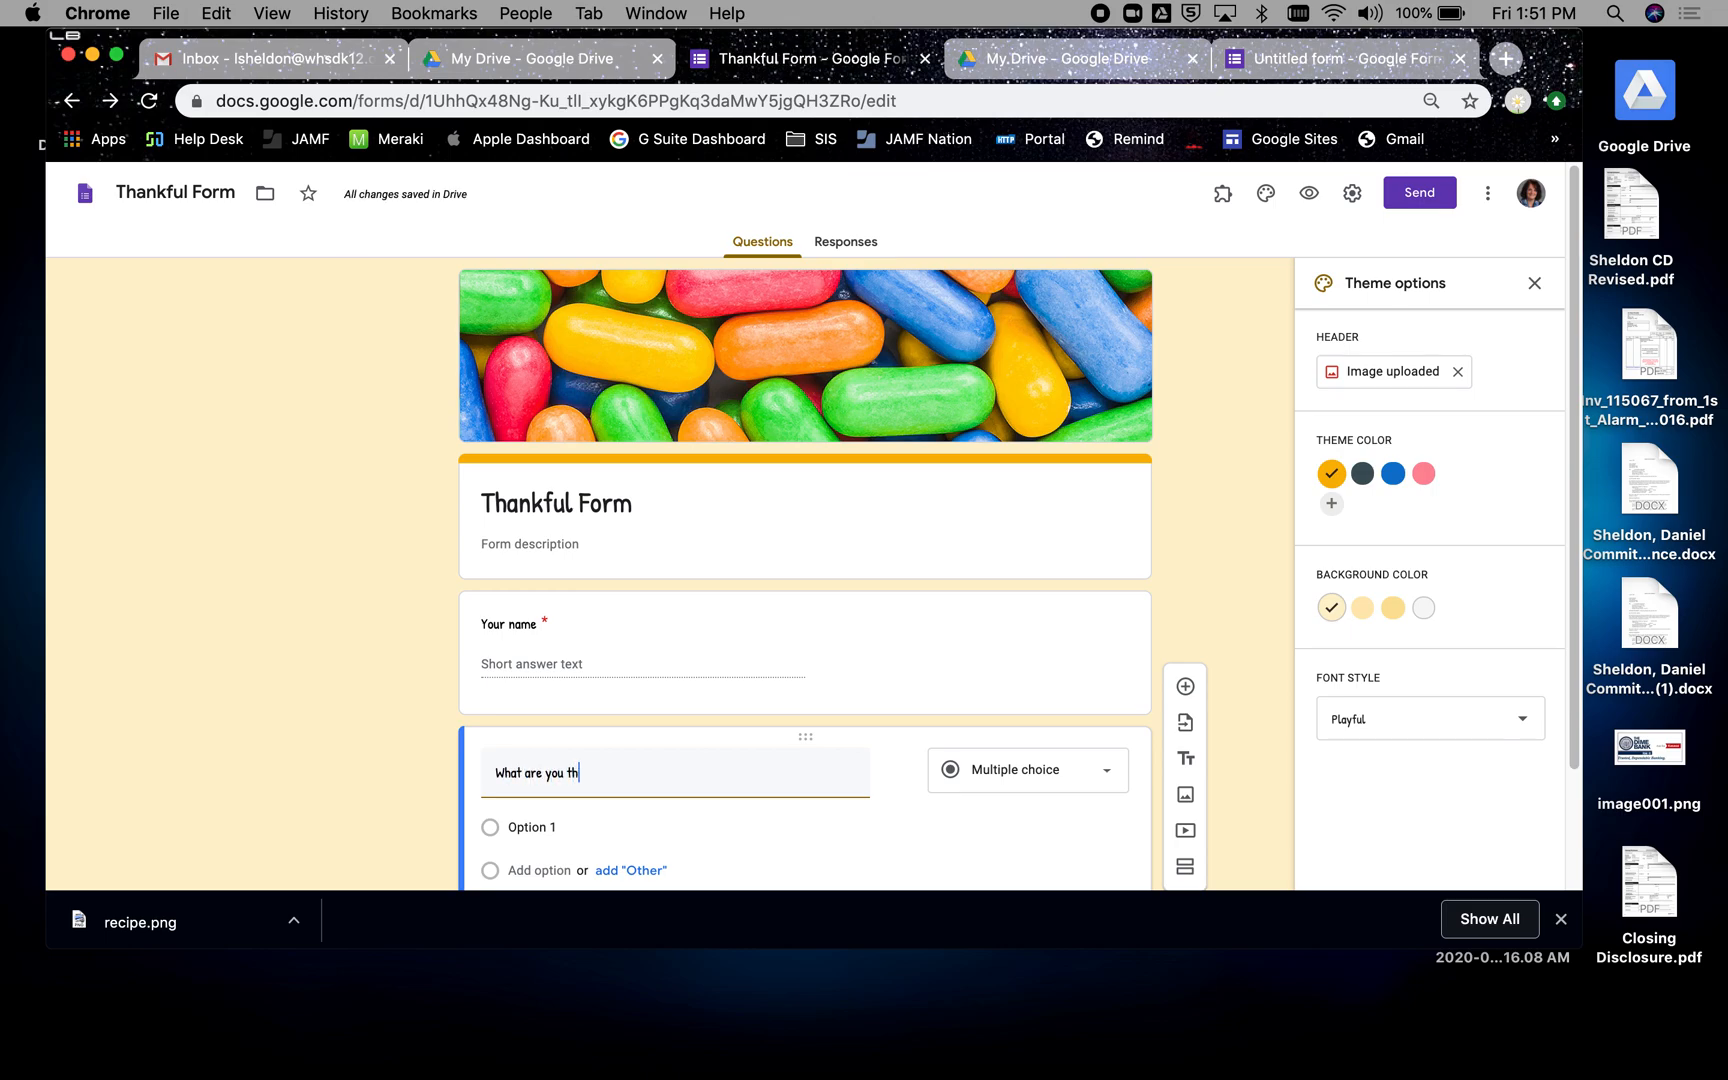
type("ankful for?")
left_click(972, 806)
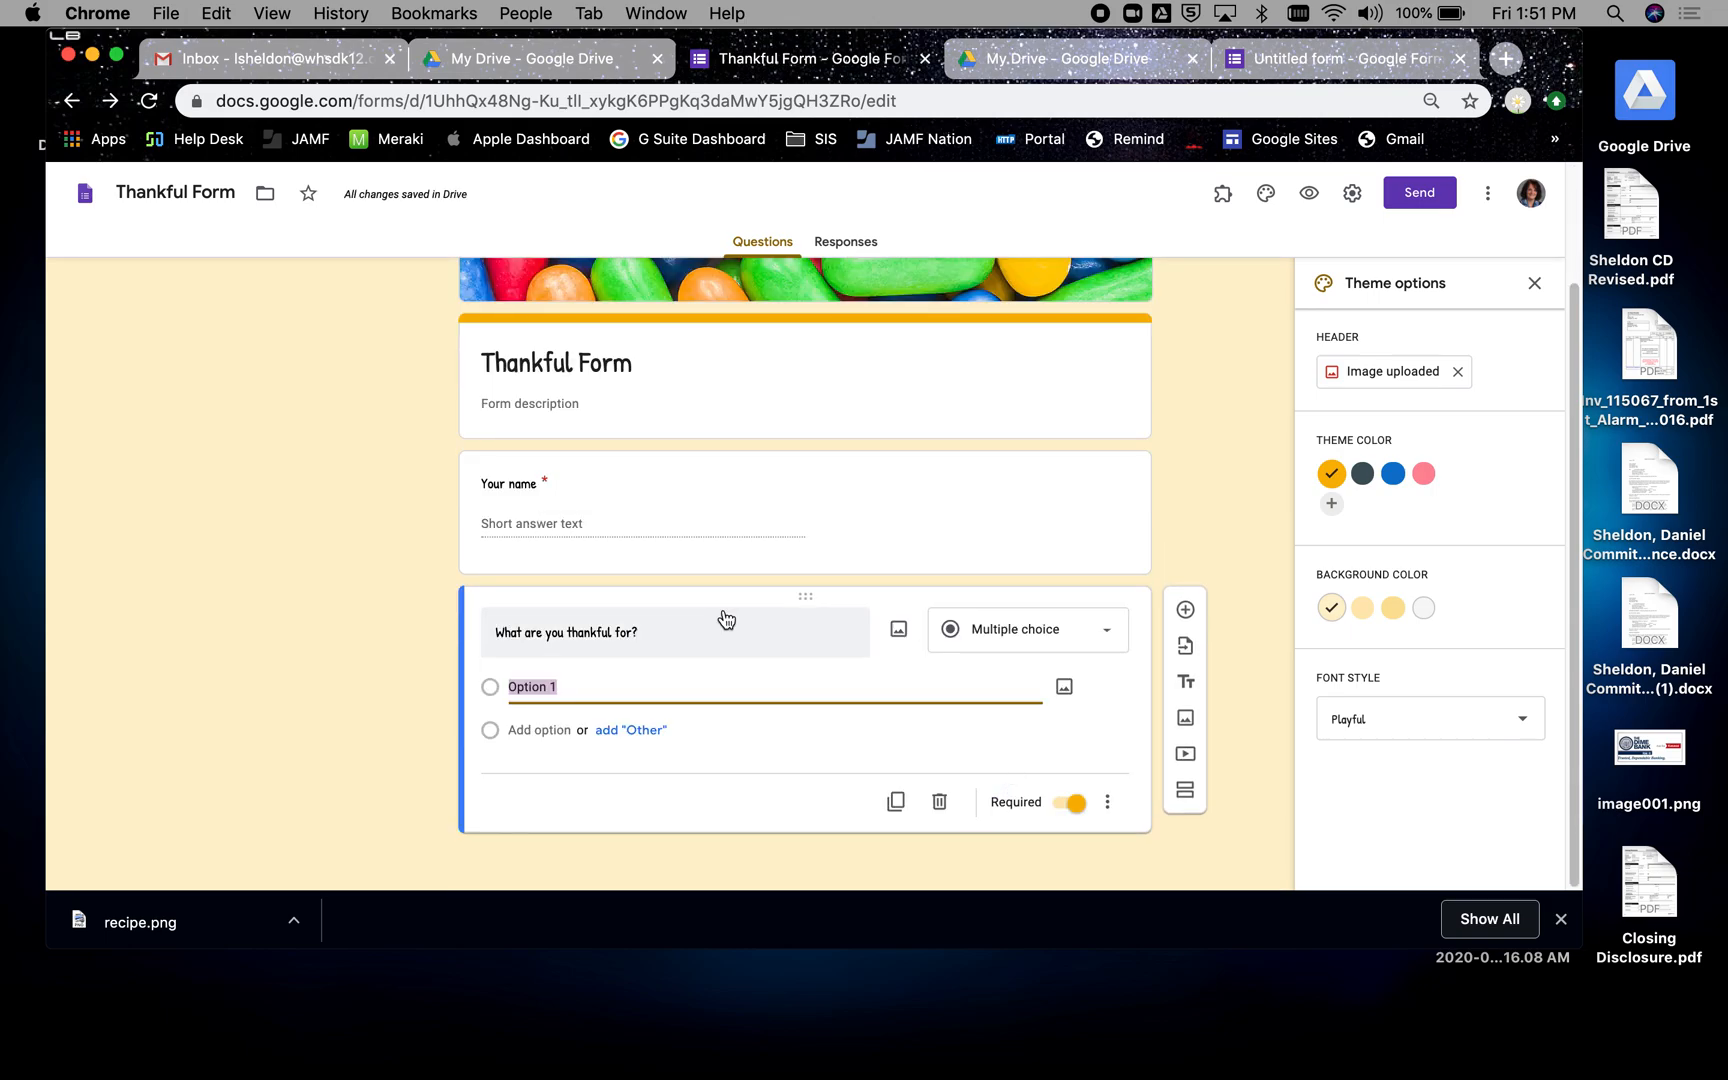
left_click(1106, 638)
left_click(1035, 396)
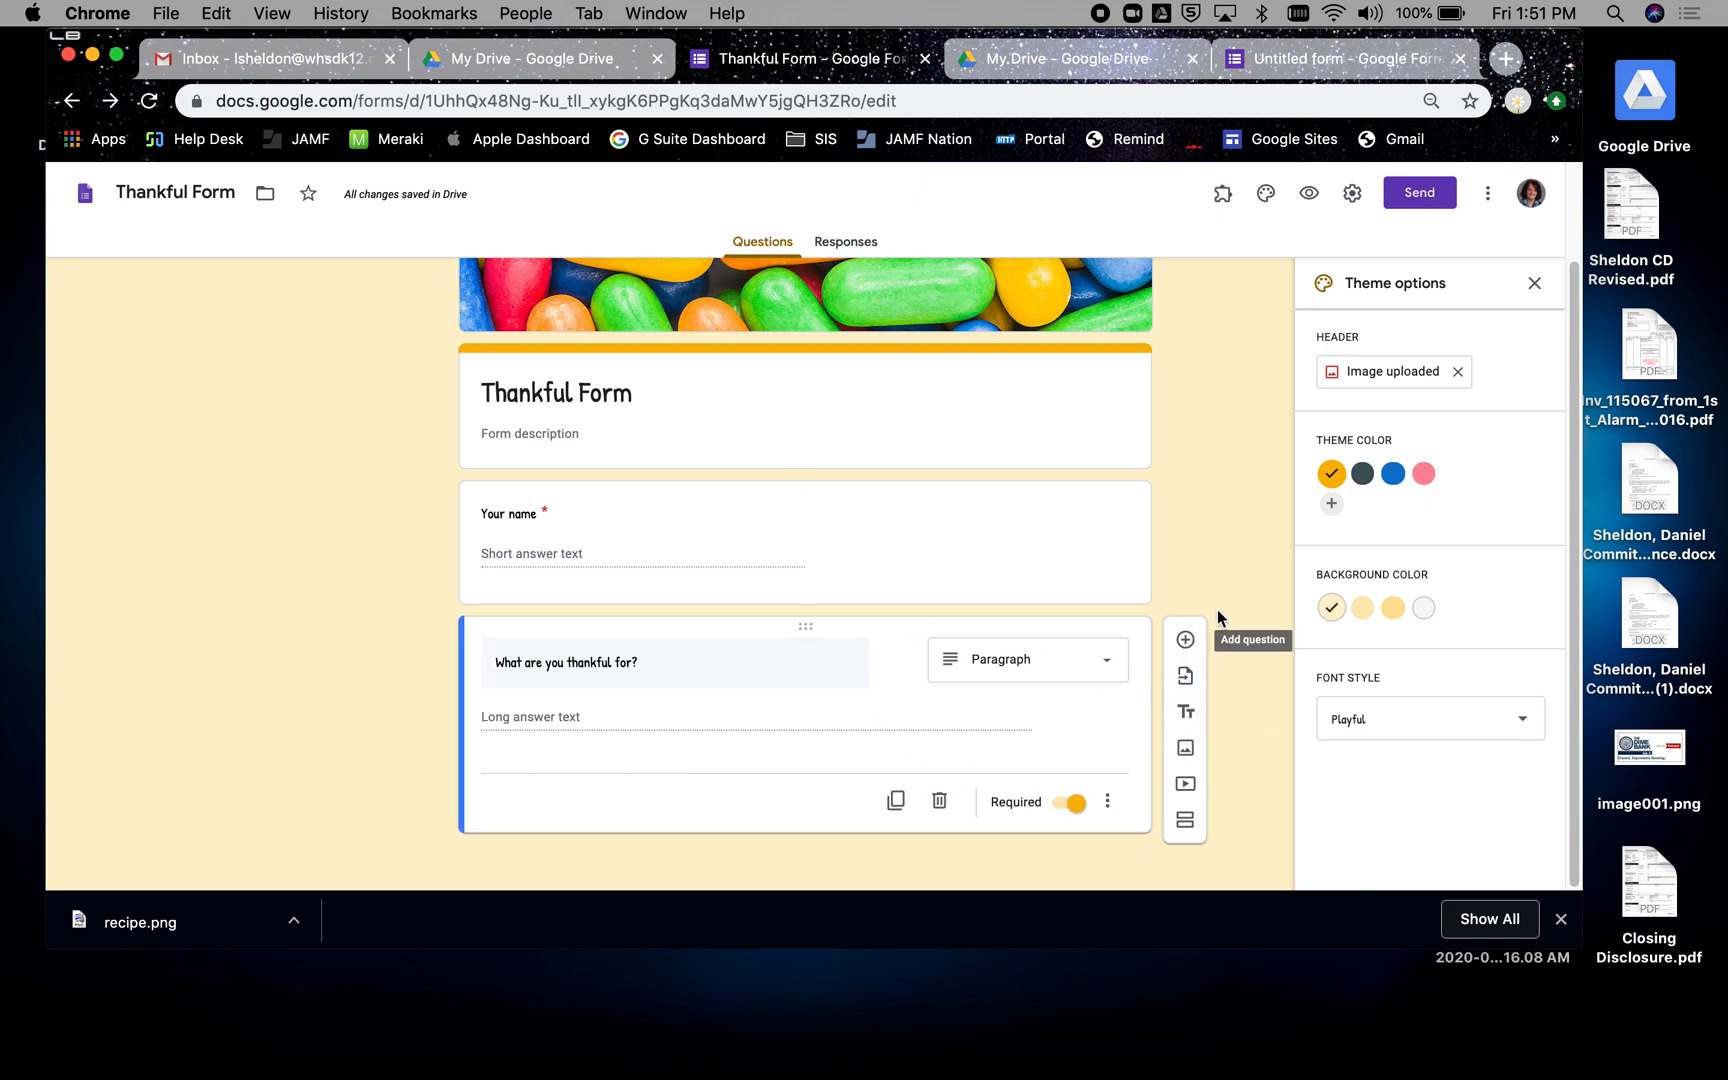
Step: Make both the "What are you thankful for?" and "Your name" questions optional
left_click(1073, 806)
left_click(1019, 540)
left_click(1068, 667)
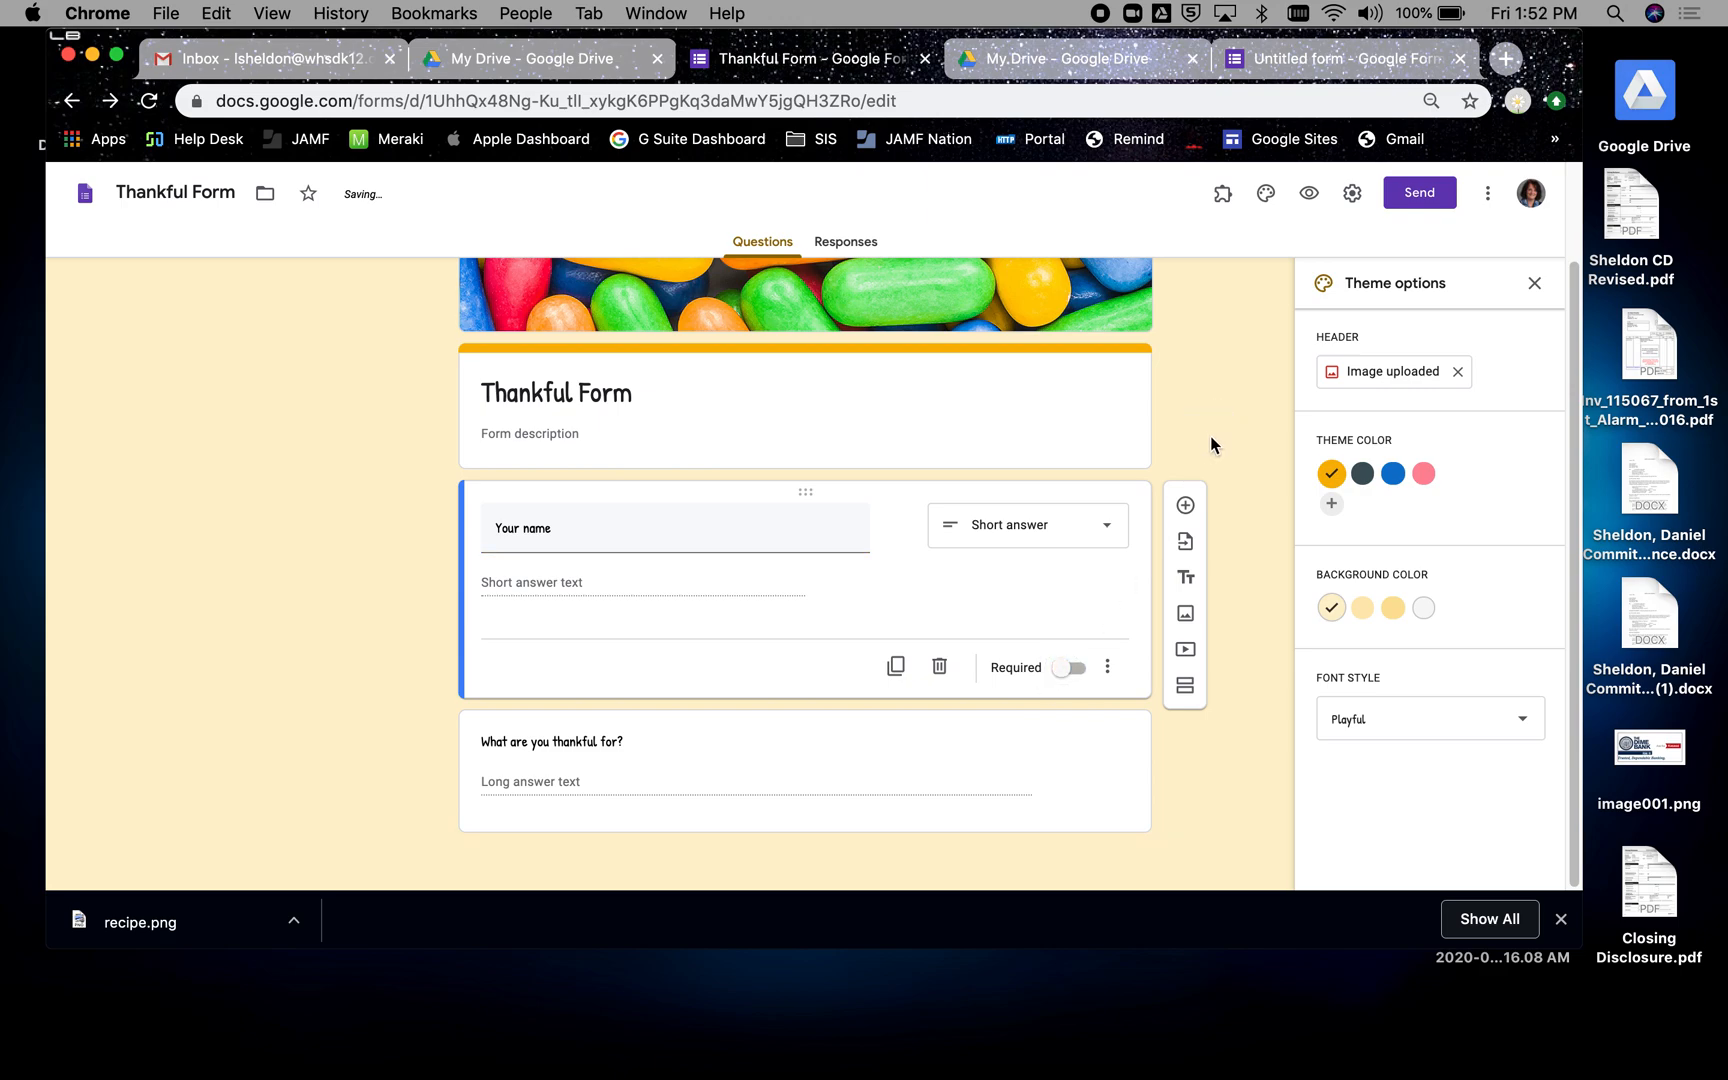
Step: Preview the Thankful Form as respondents see it and return to editing it
left_click(1184, 773)
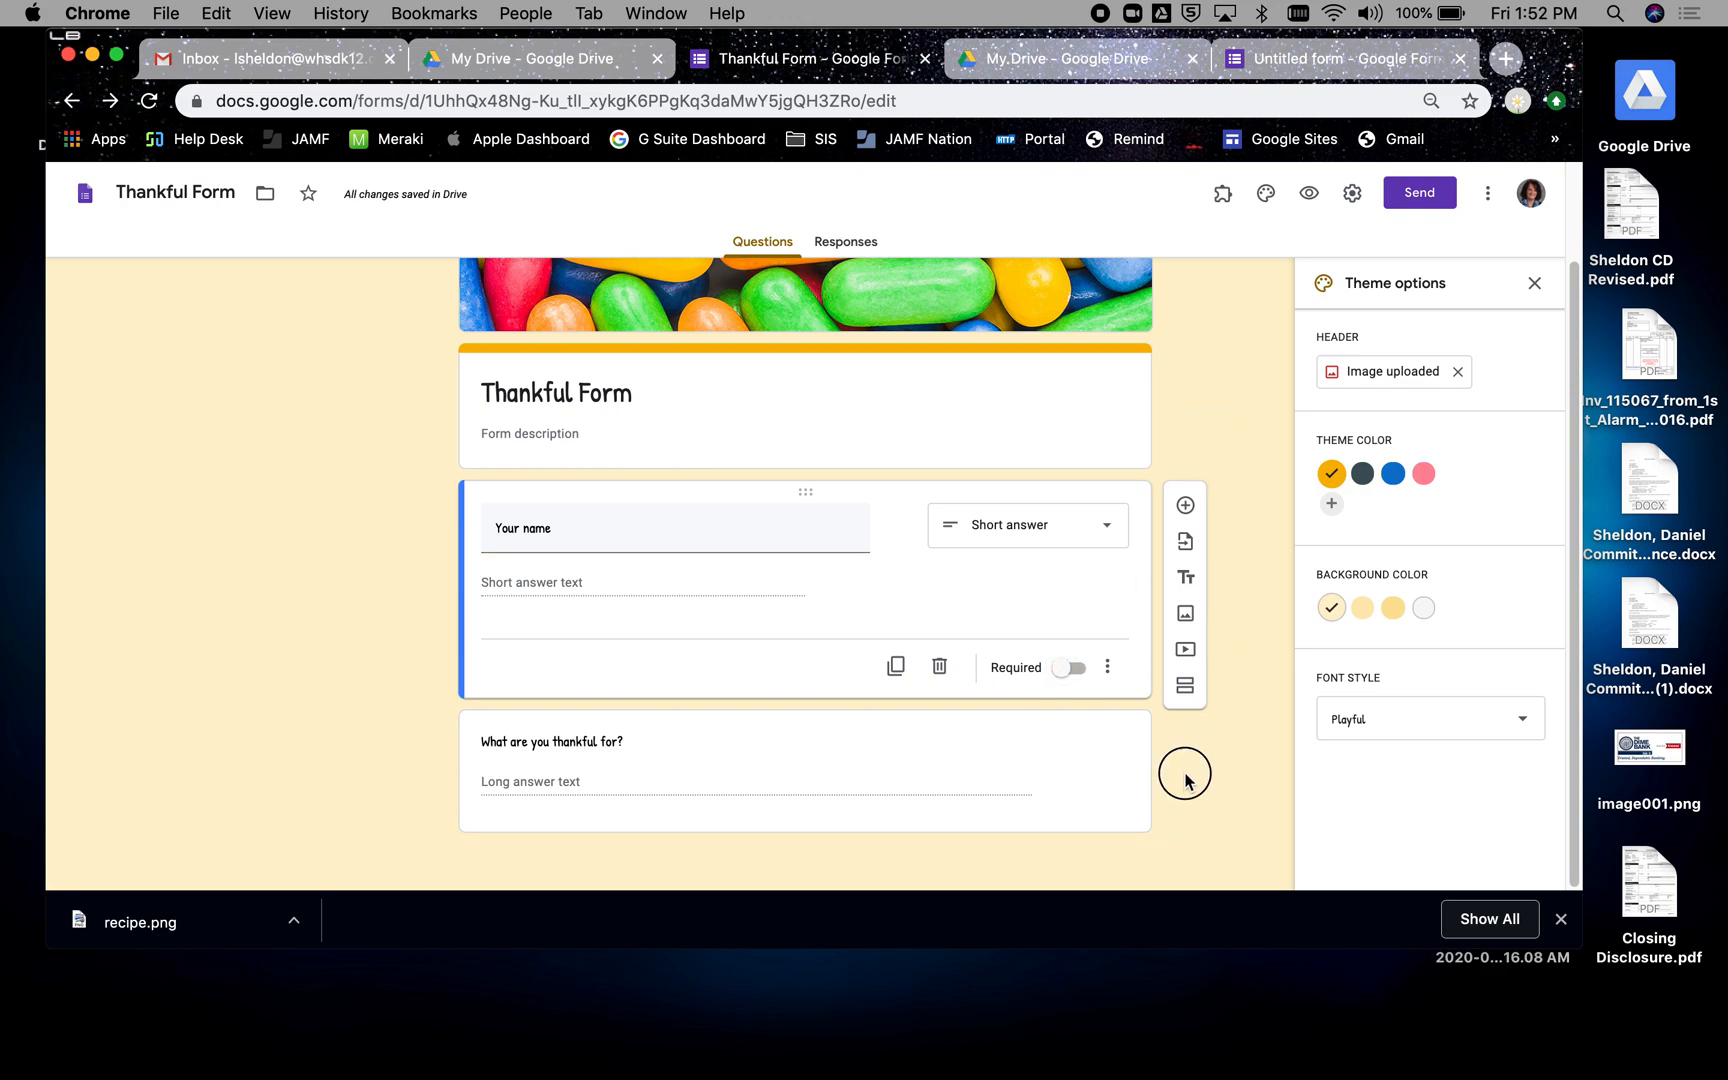
scroll(1184, 780, "up", 3)
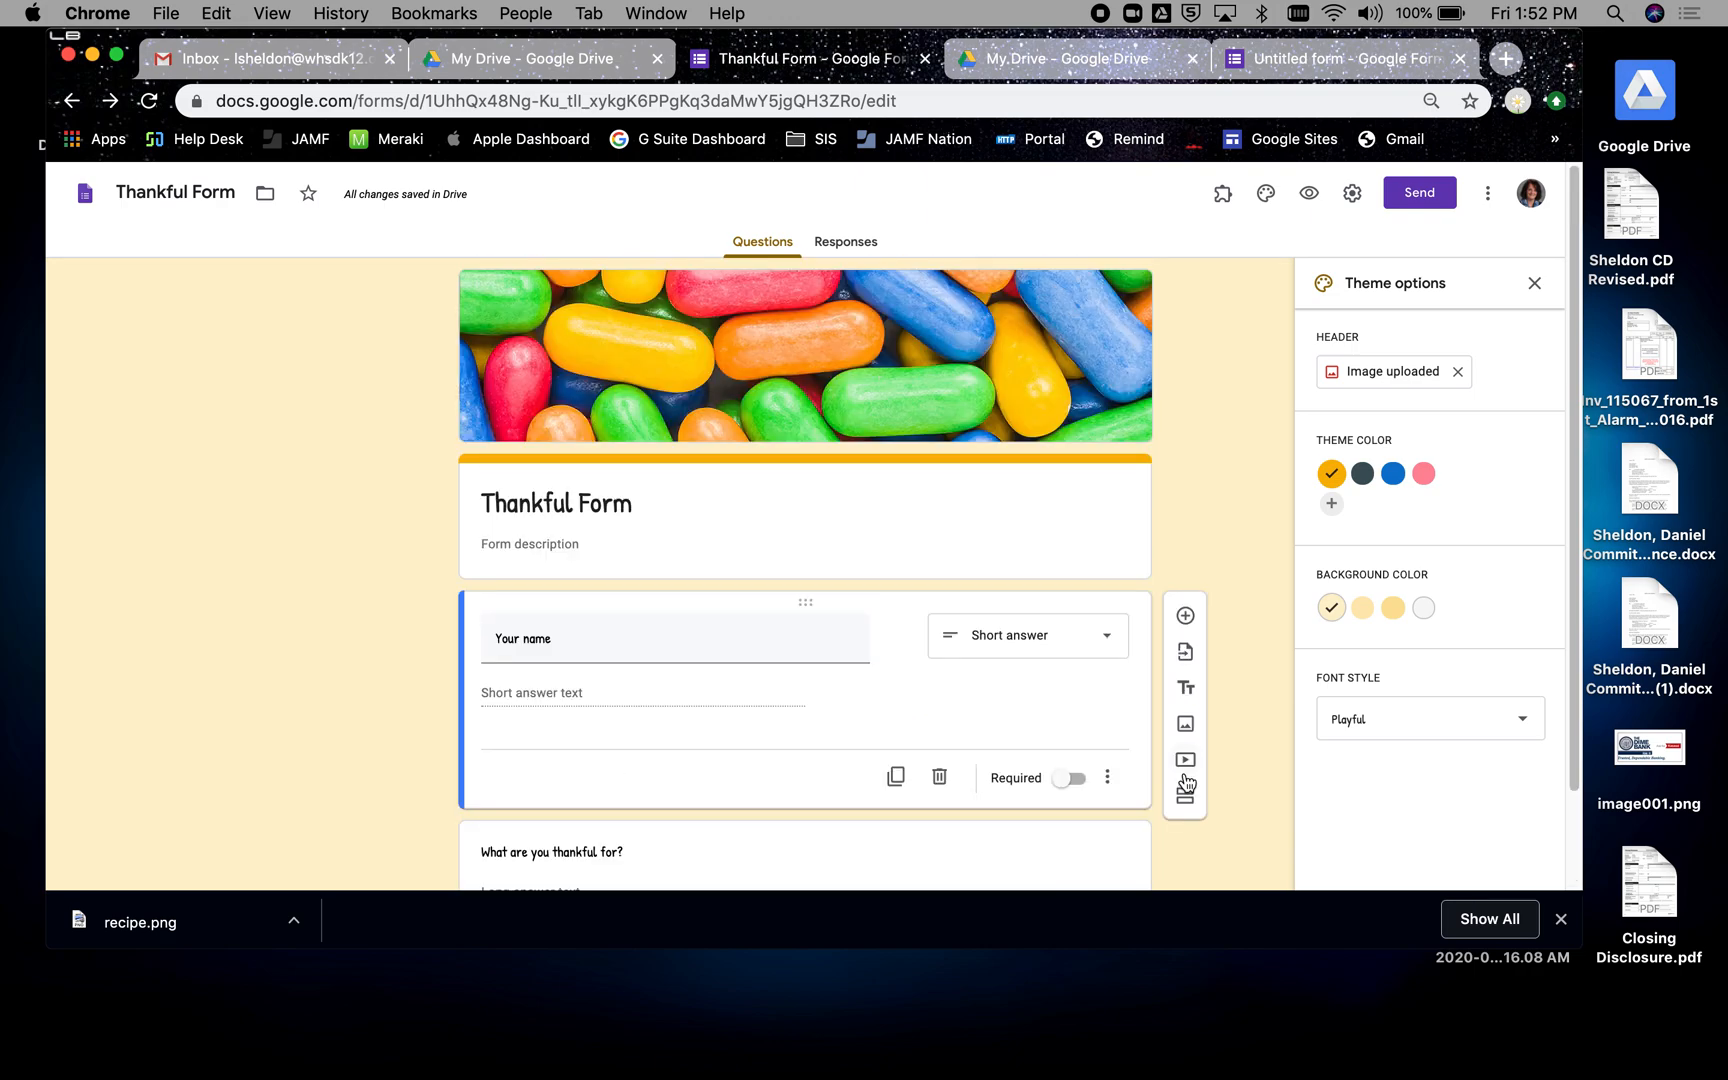
scroll(1184, 780, "down", 3)
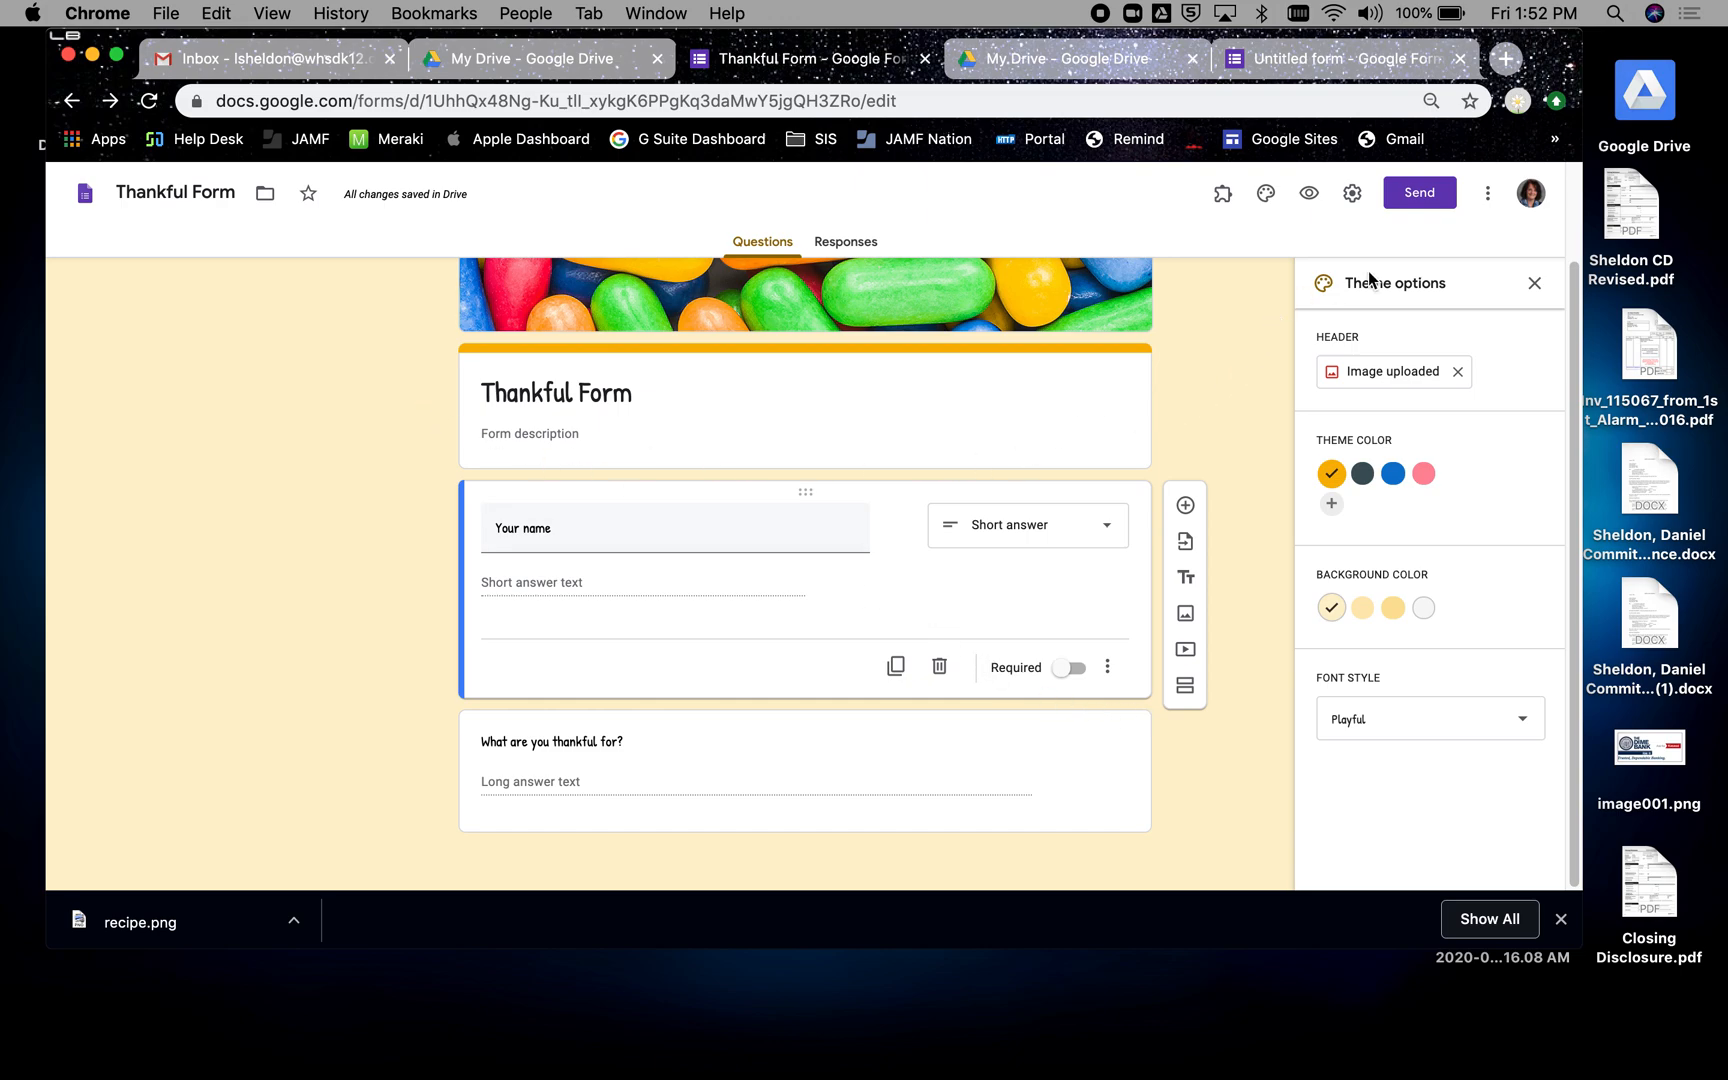
scroll(1237, 379, "up", 2)
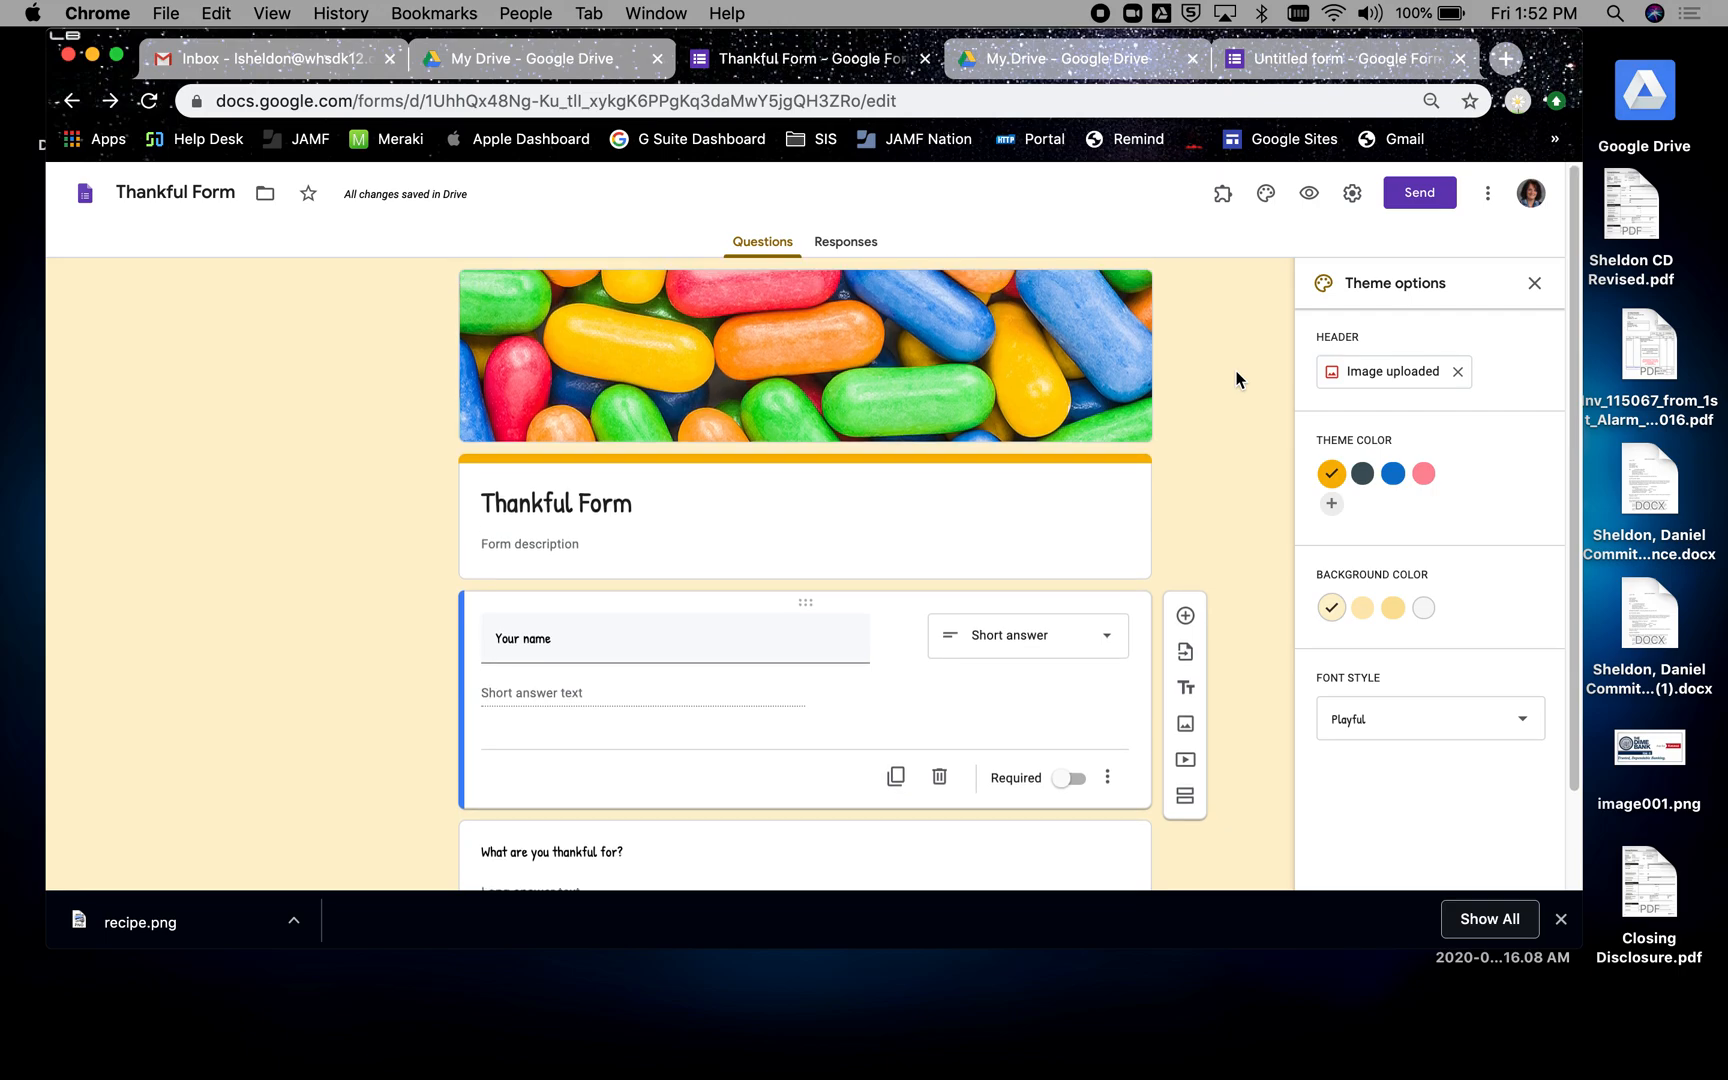
left_click(1310, 194)
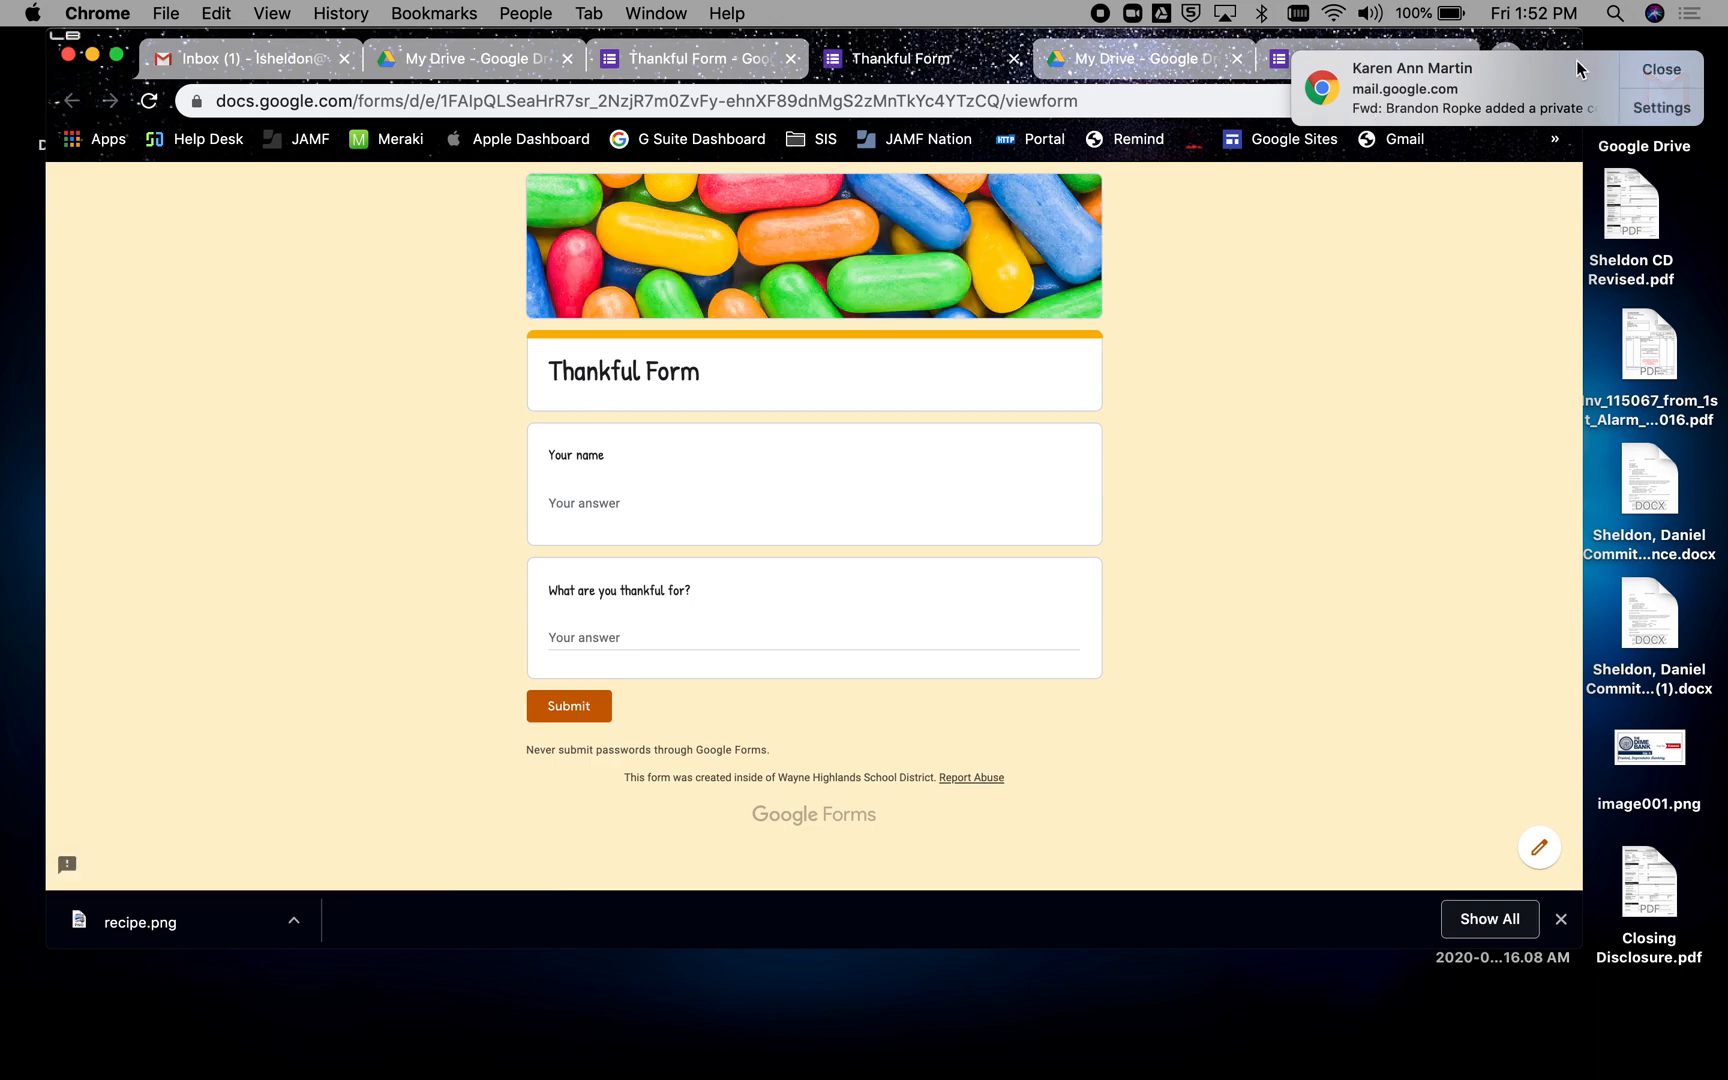
left_click(1652, 68)
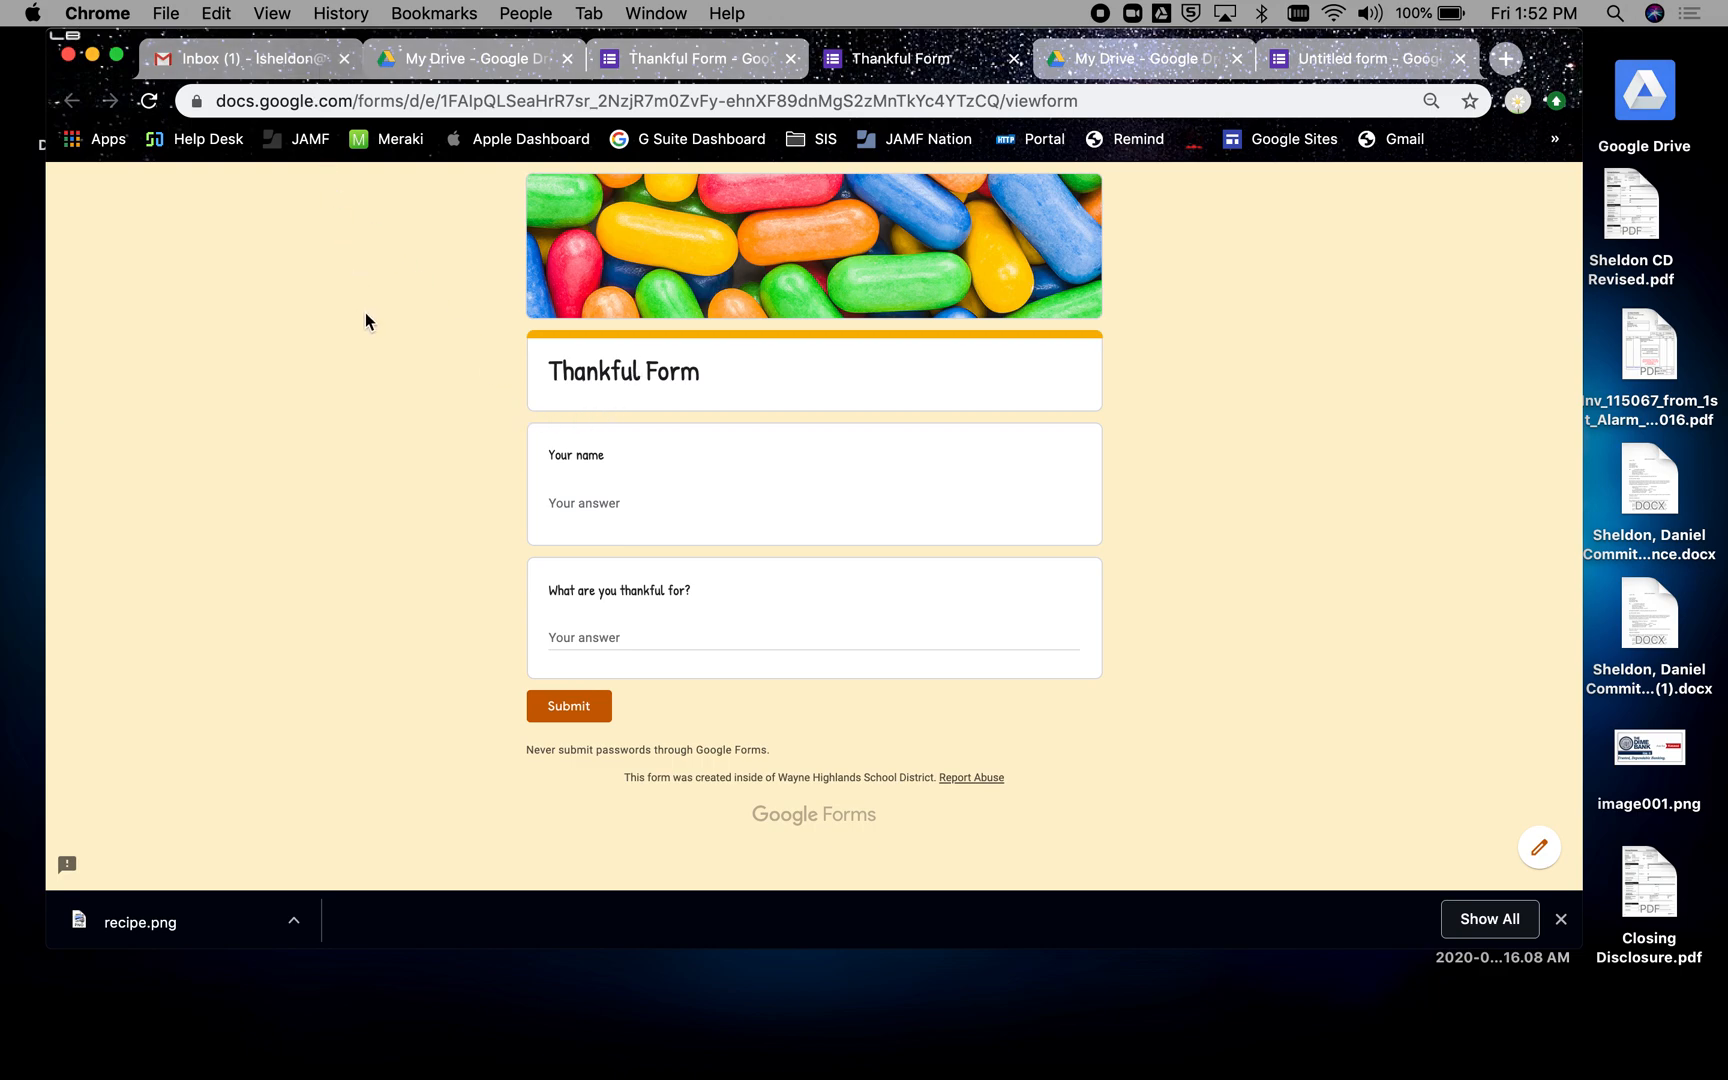
left_click(1539, 851)
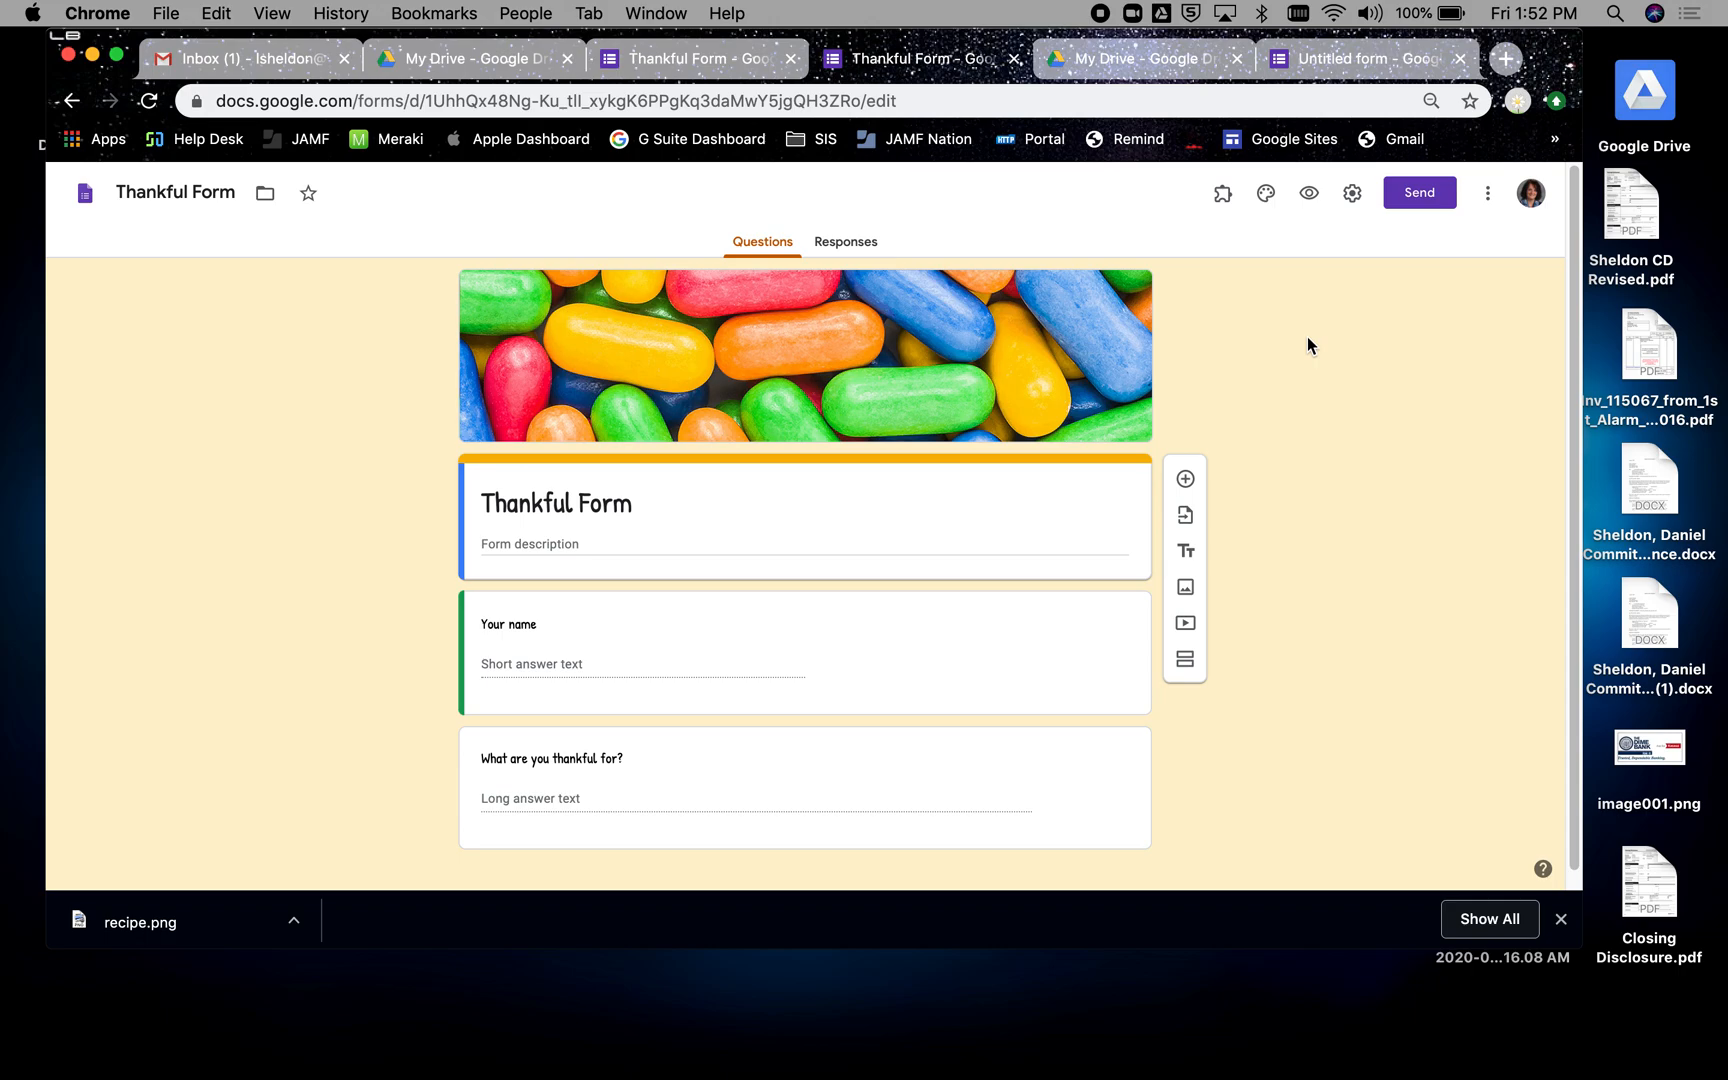
Step: Switch to Google Classroom by way of Google Drive and open the test class
left_click(456, 62)
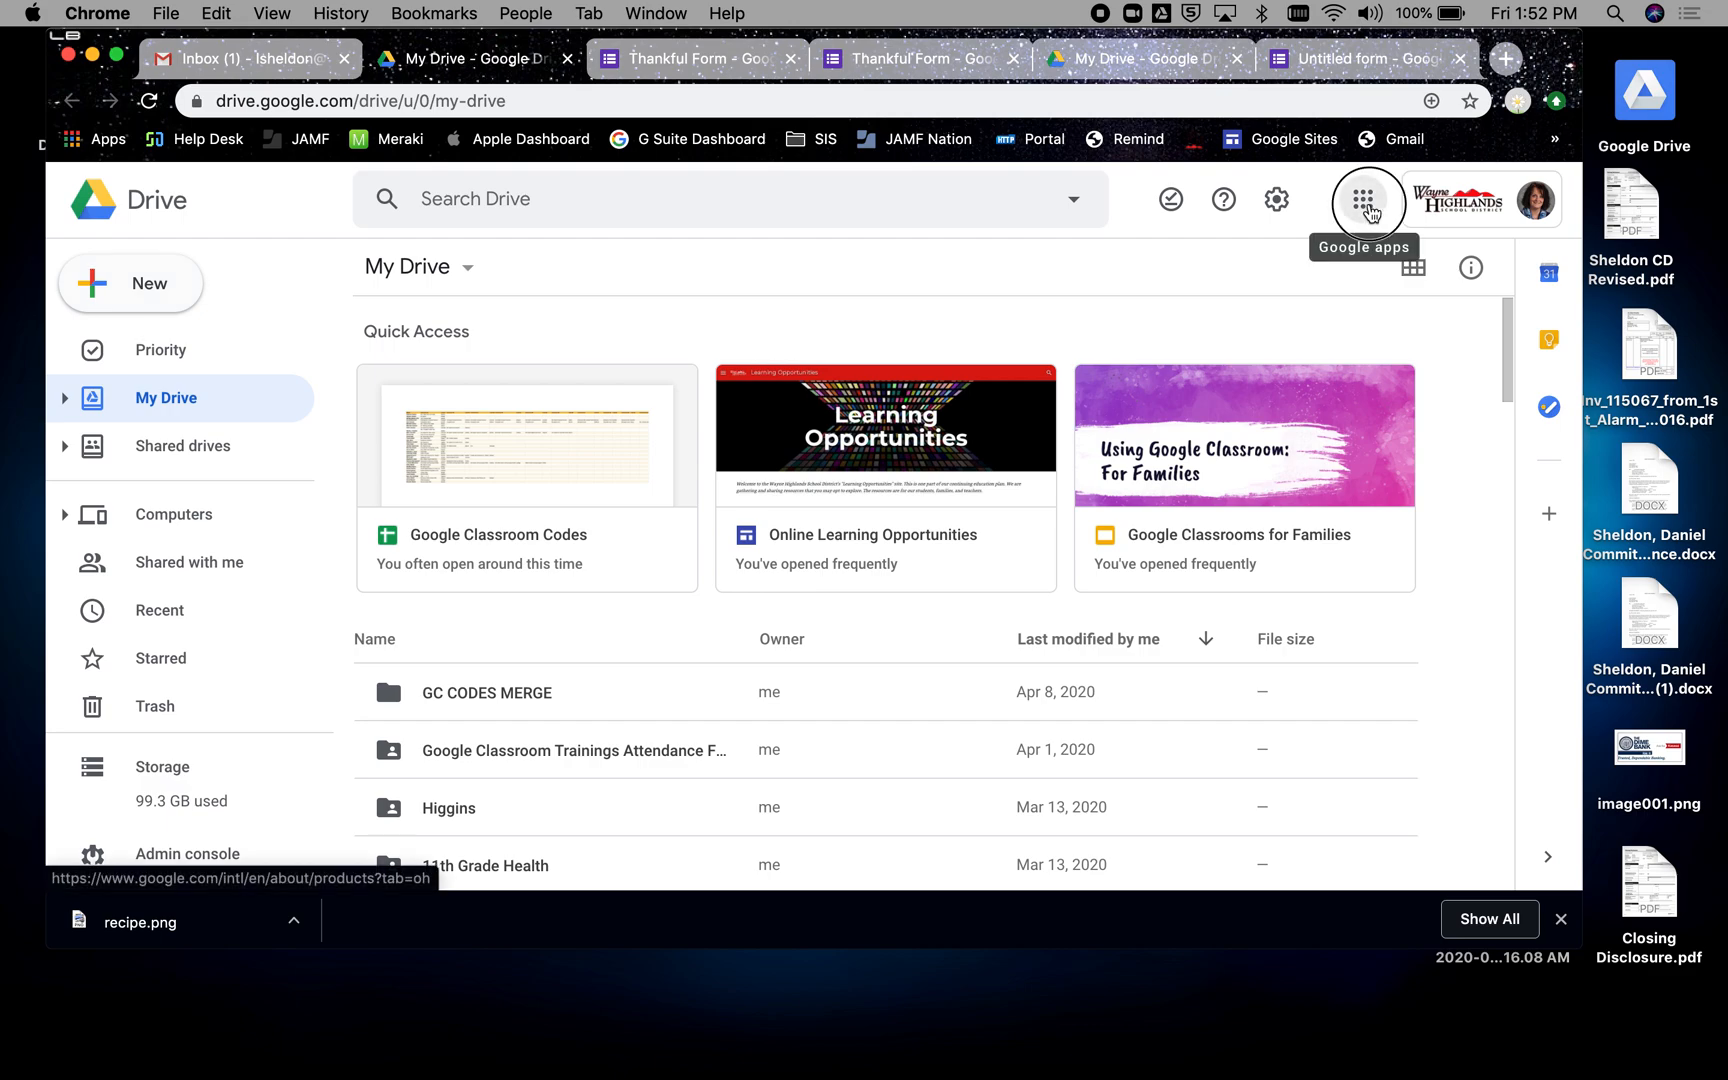
left_click(1361, 200)
left_click(1150, 455)
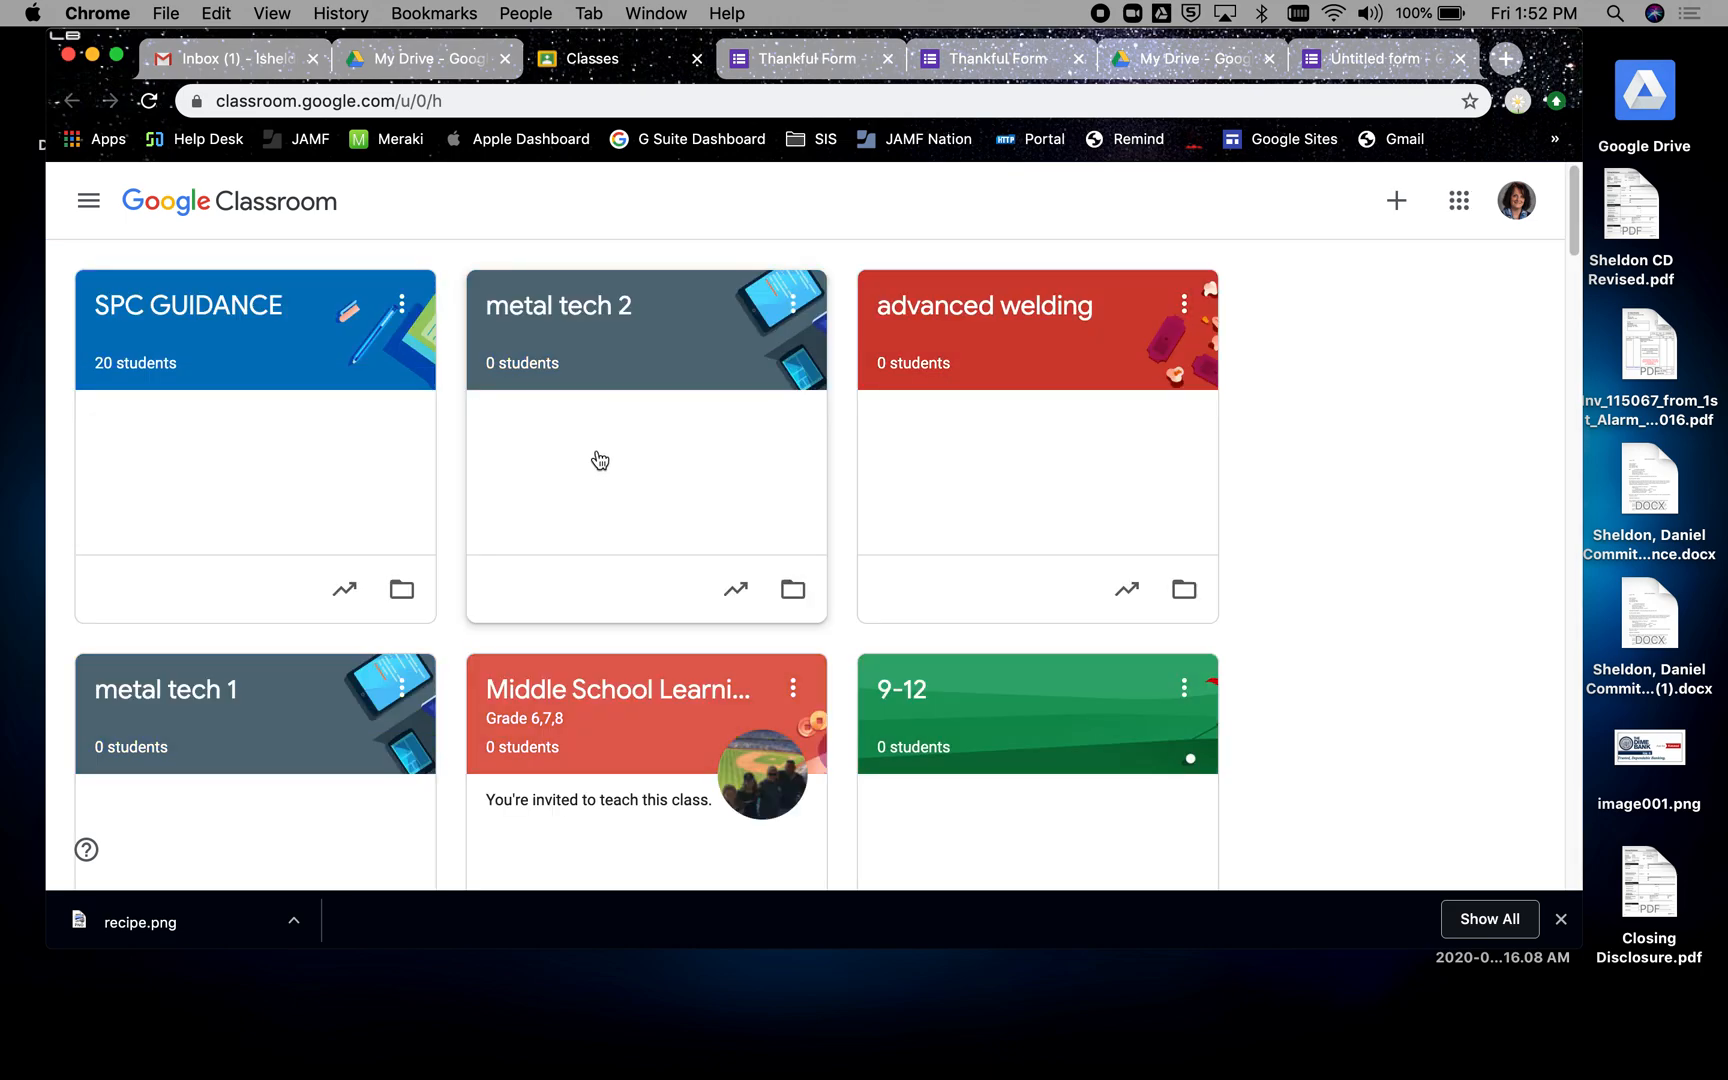
scroll(598, 456, "down", 3)
left_click(997, 728)
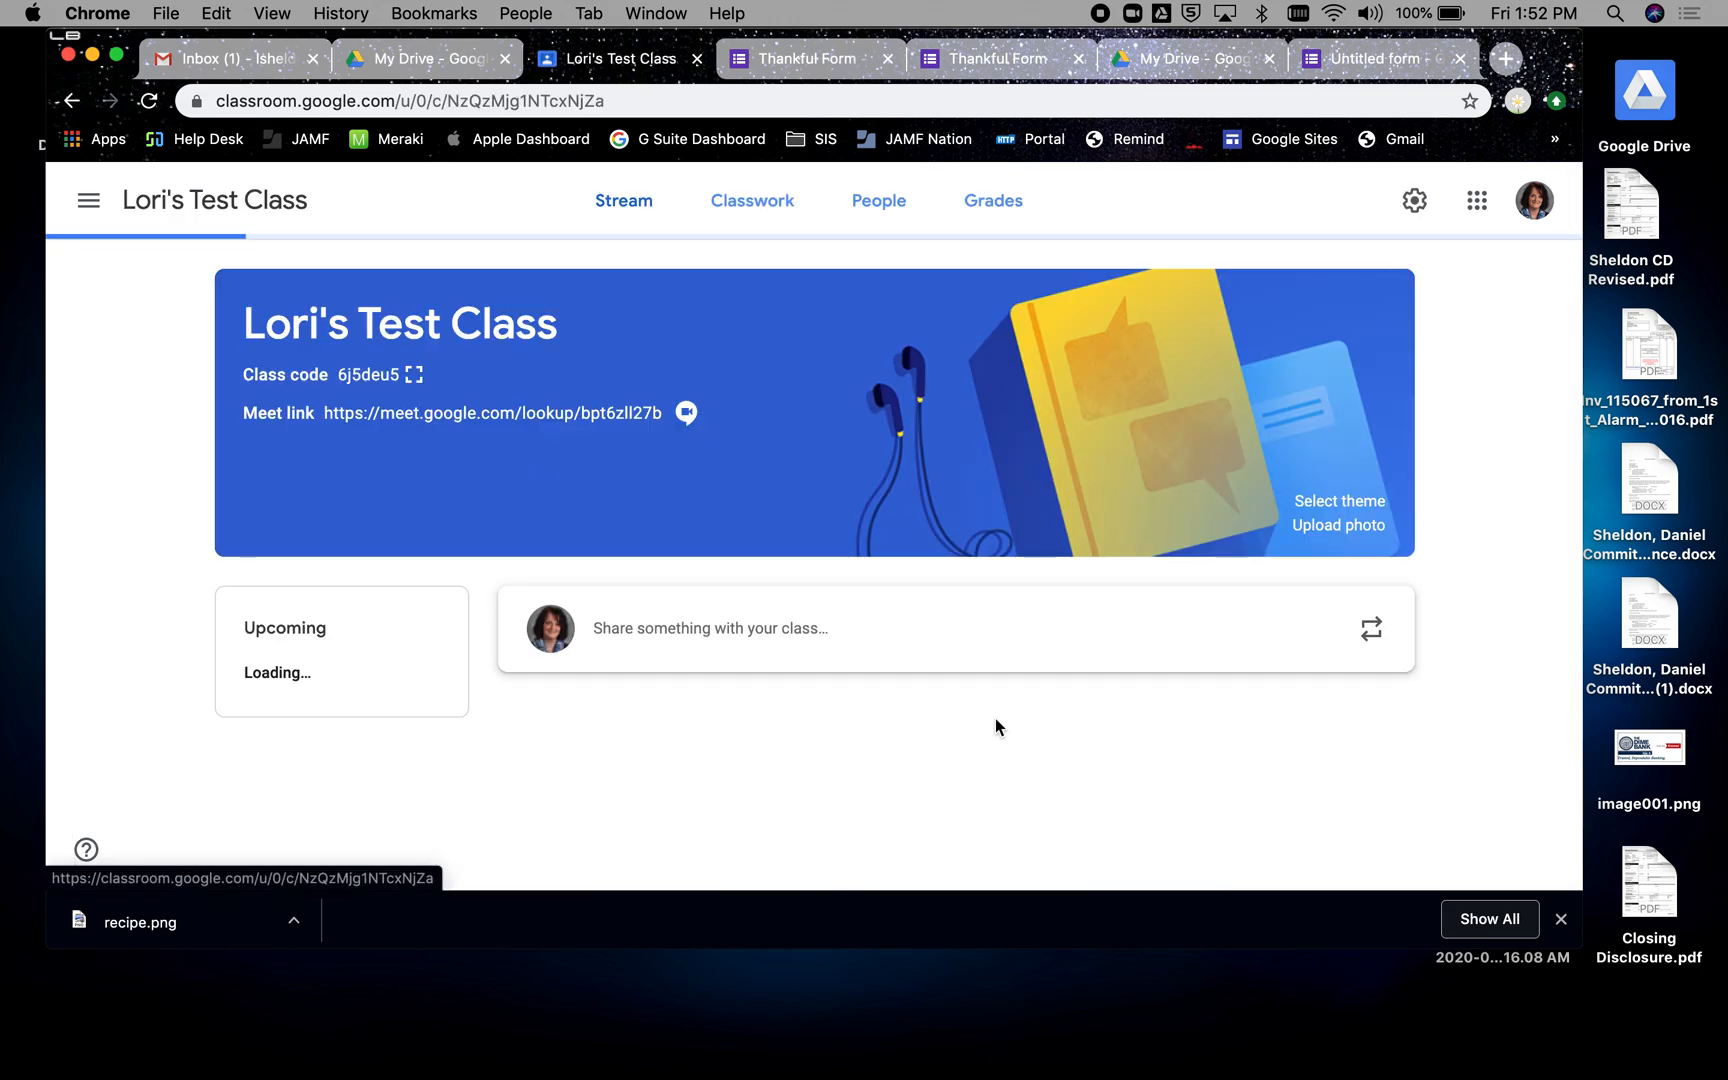
Step: Create a new classwork assignment in the test class titled "What are you Thankful For?"
left_click(744, 222)
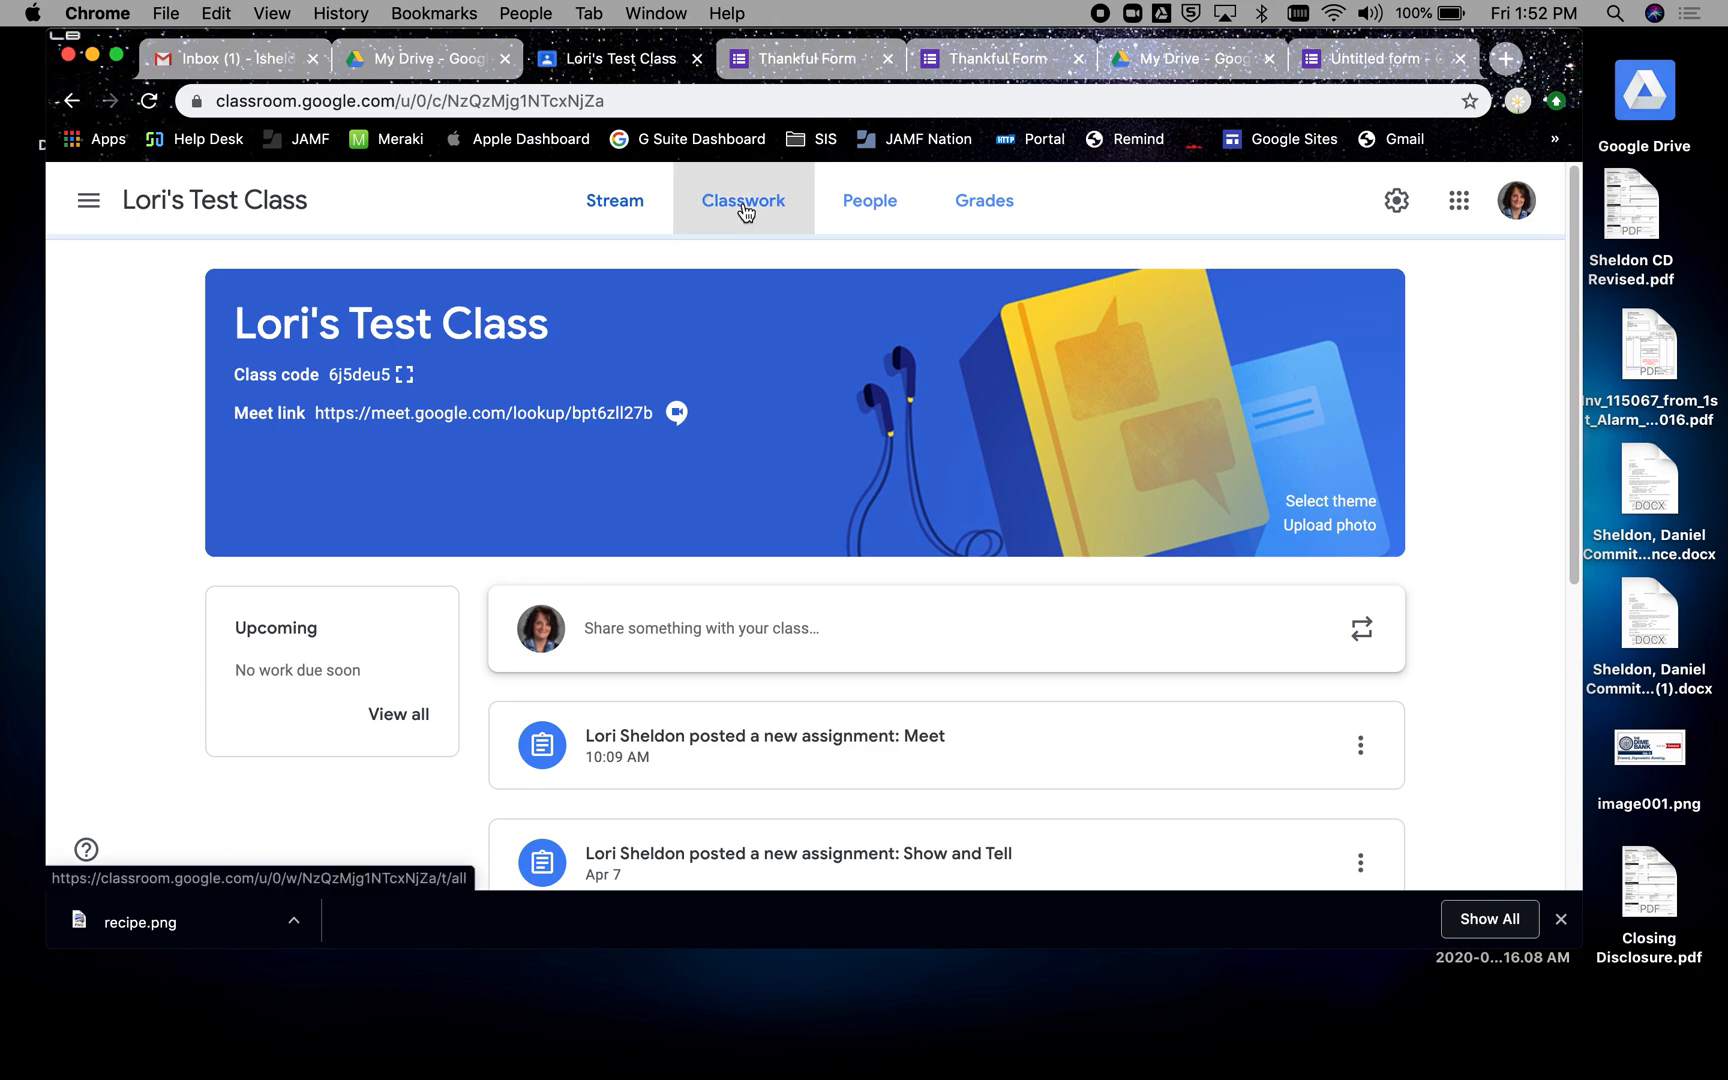
left_click(389, 298)
left_click(426, 358)
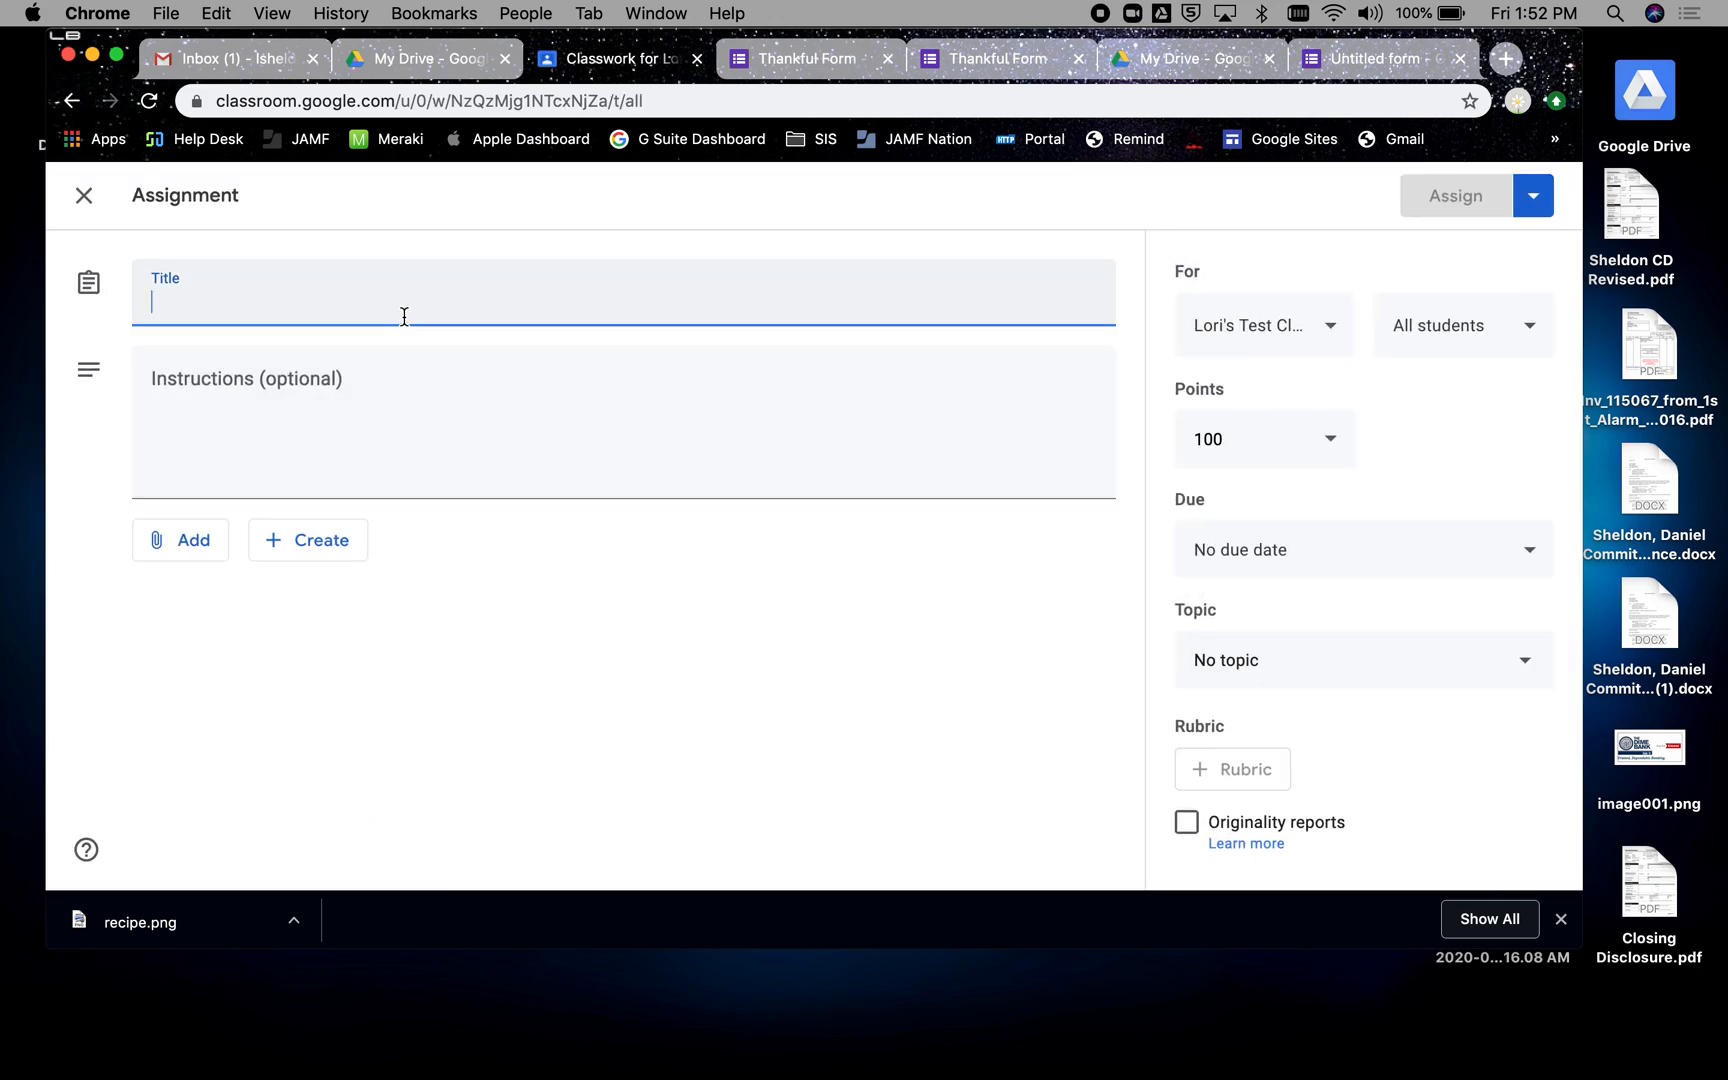
type("Wht a")
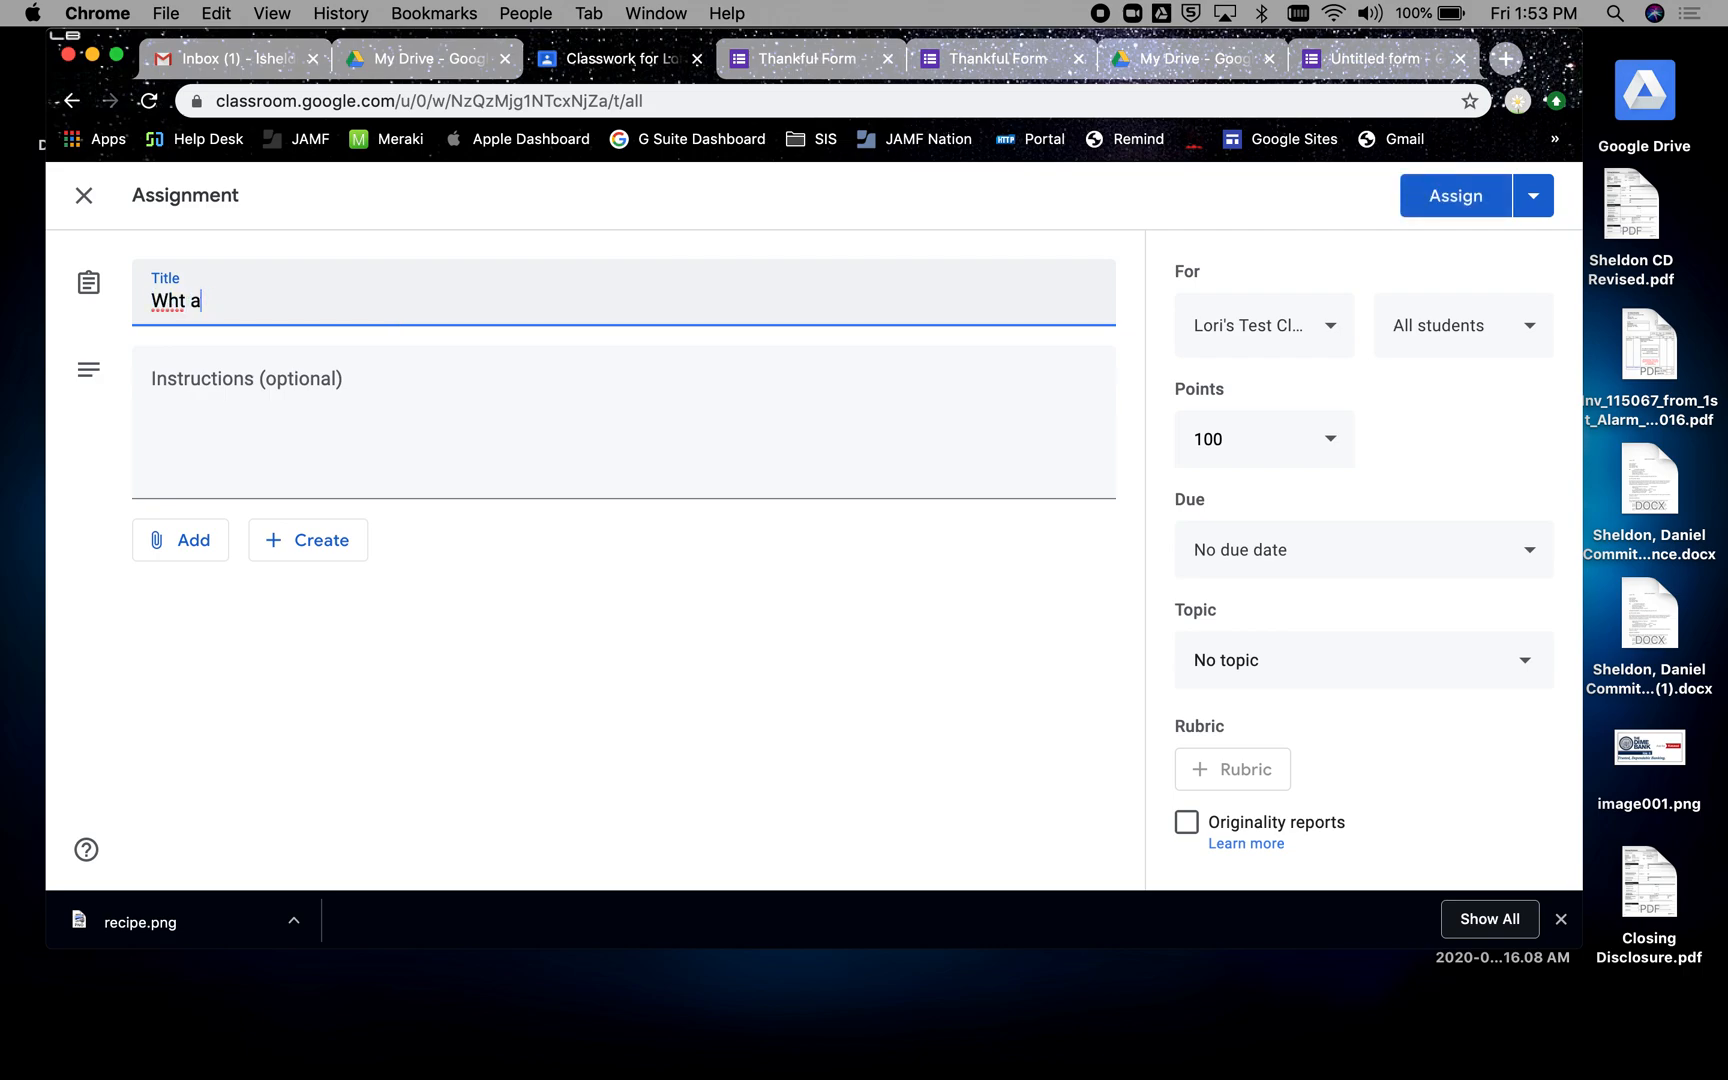
type("are you Thankful For?")
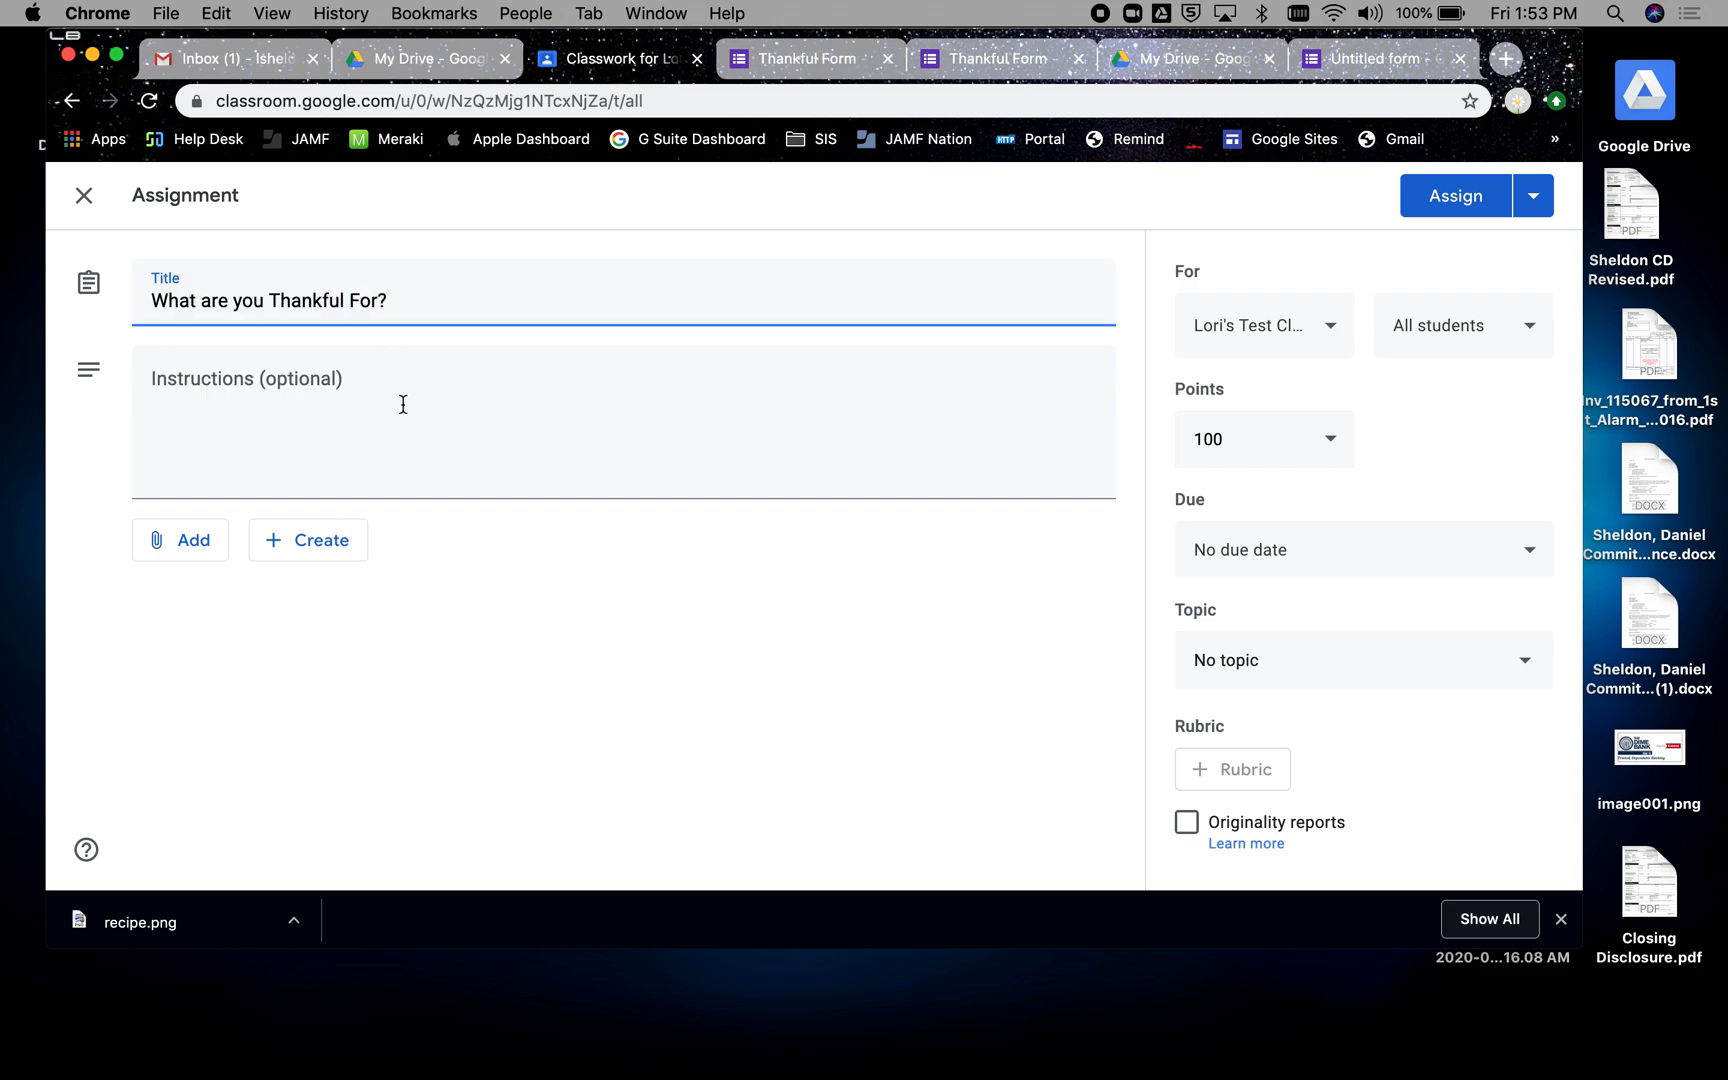
Step: Attach the Thankful Form from Google Drive to the assignment
left_click(162, 546)
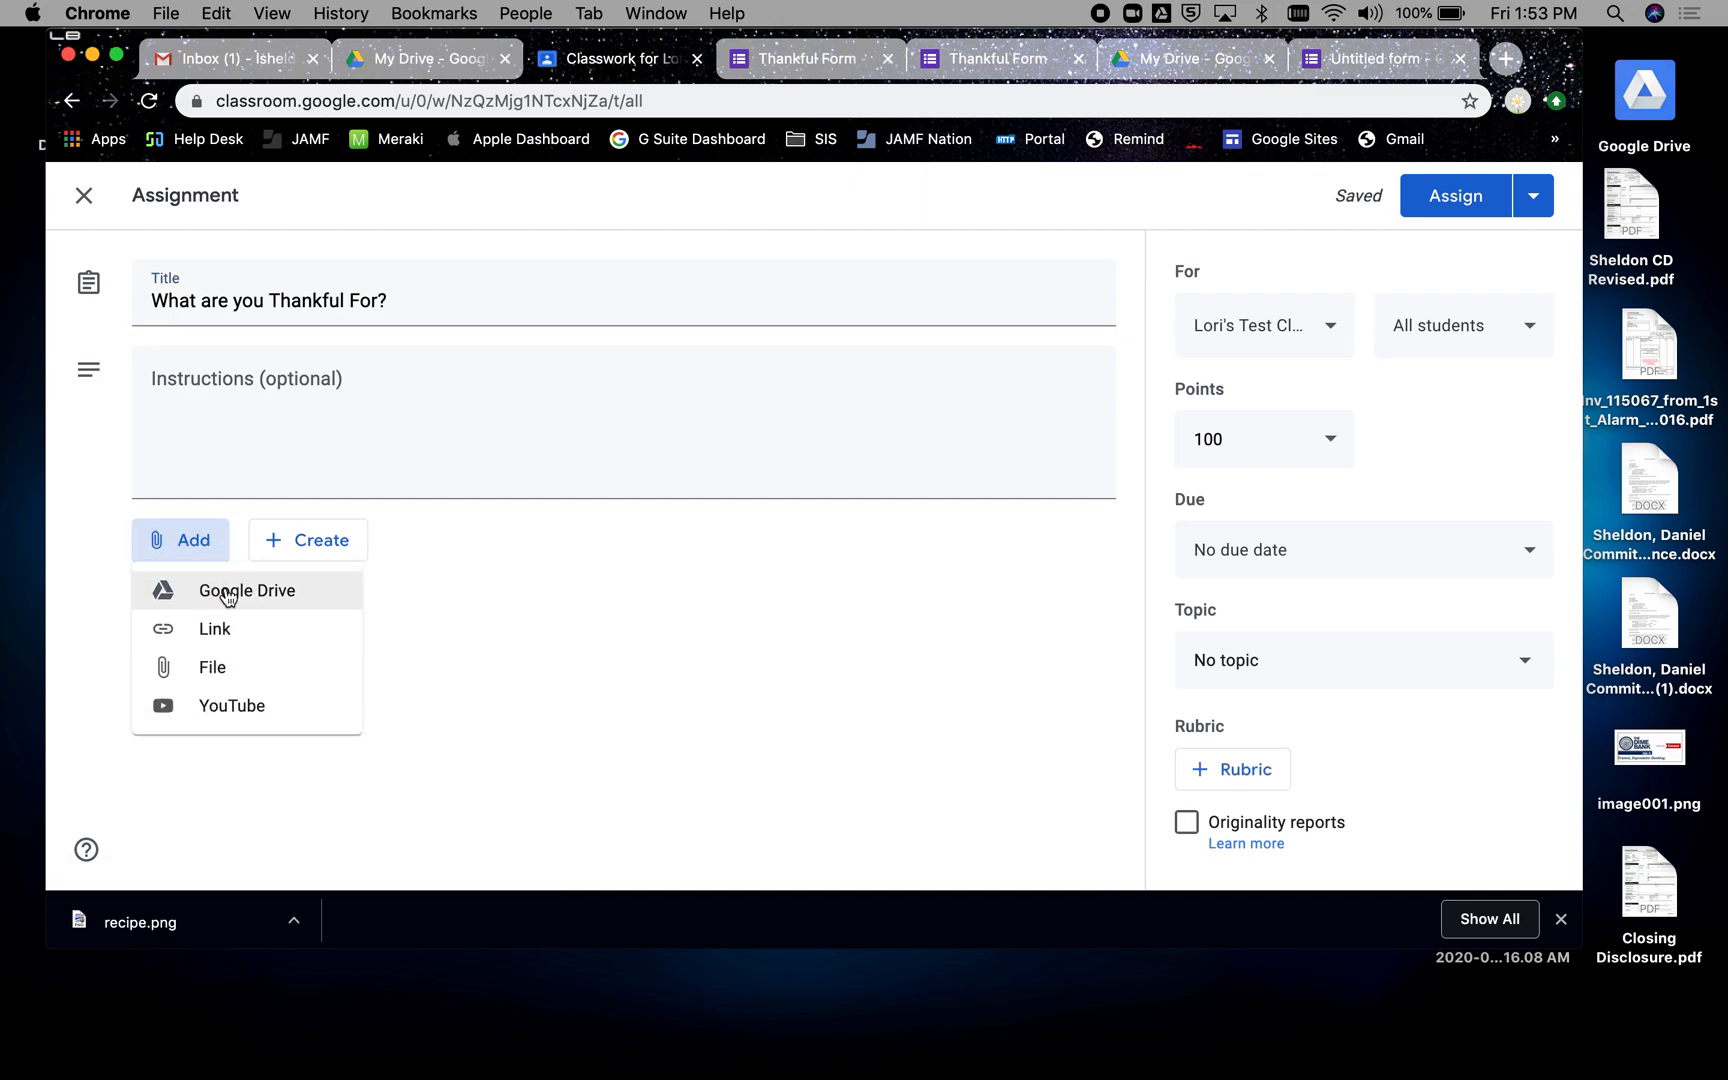
left_click(228, 593)
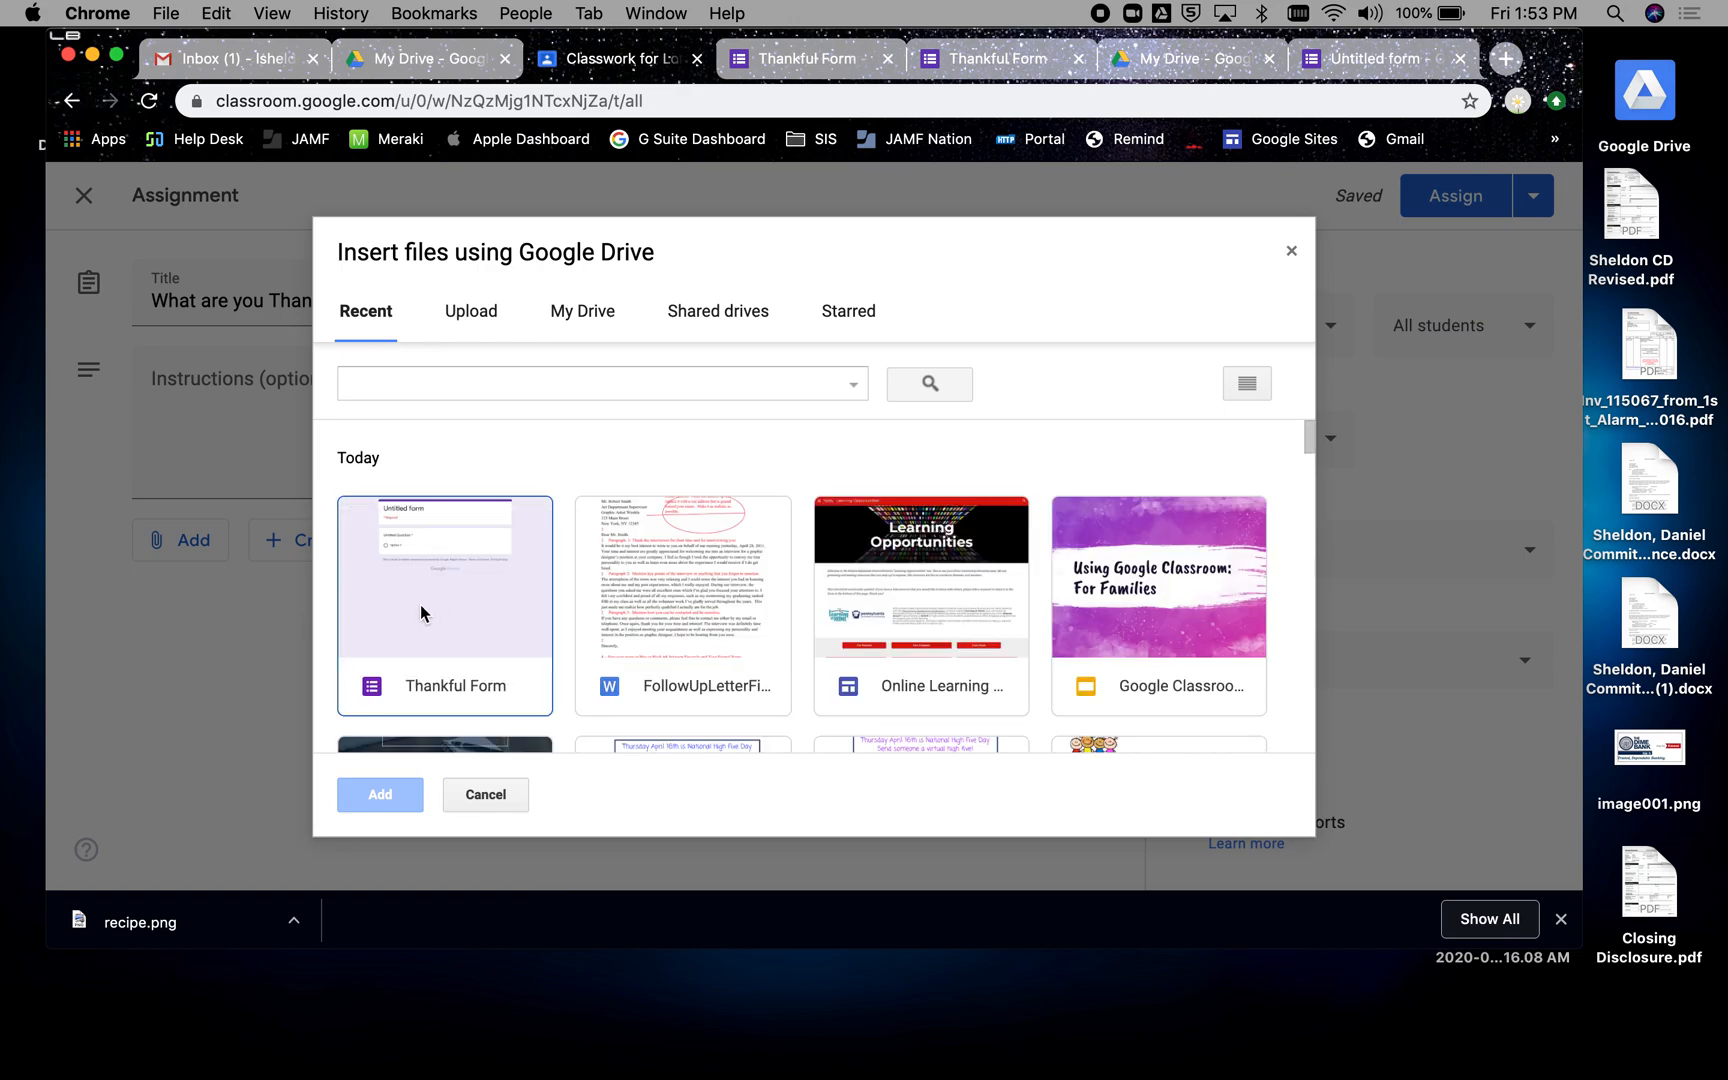
left_click(428, 617)
left_click(386, 788)
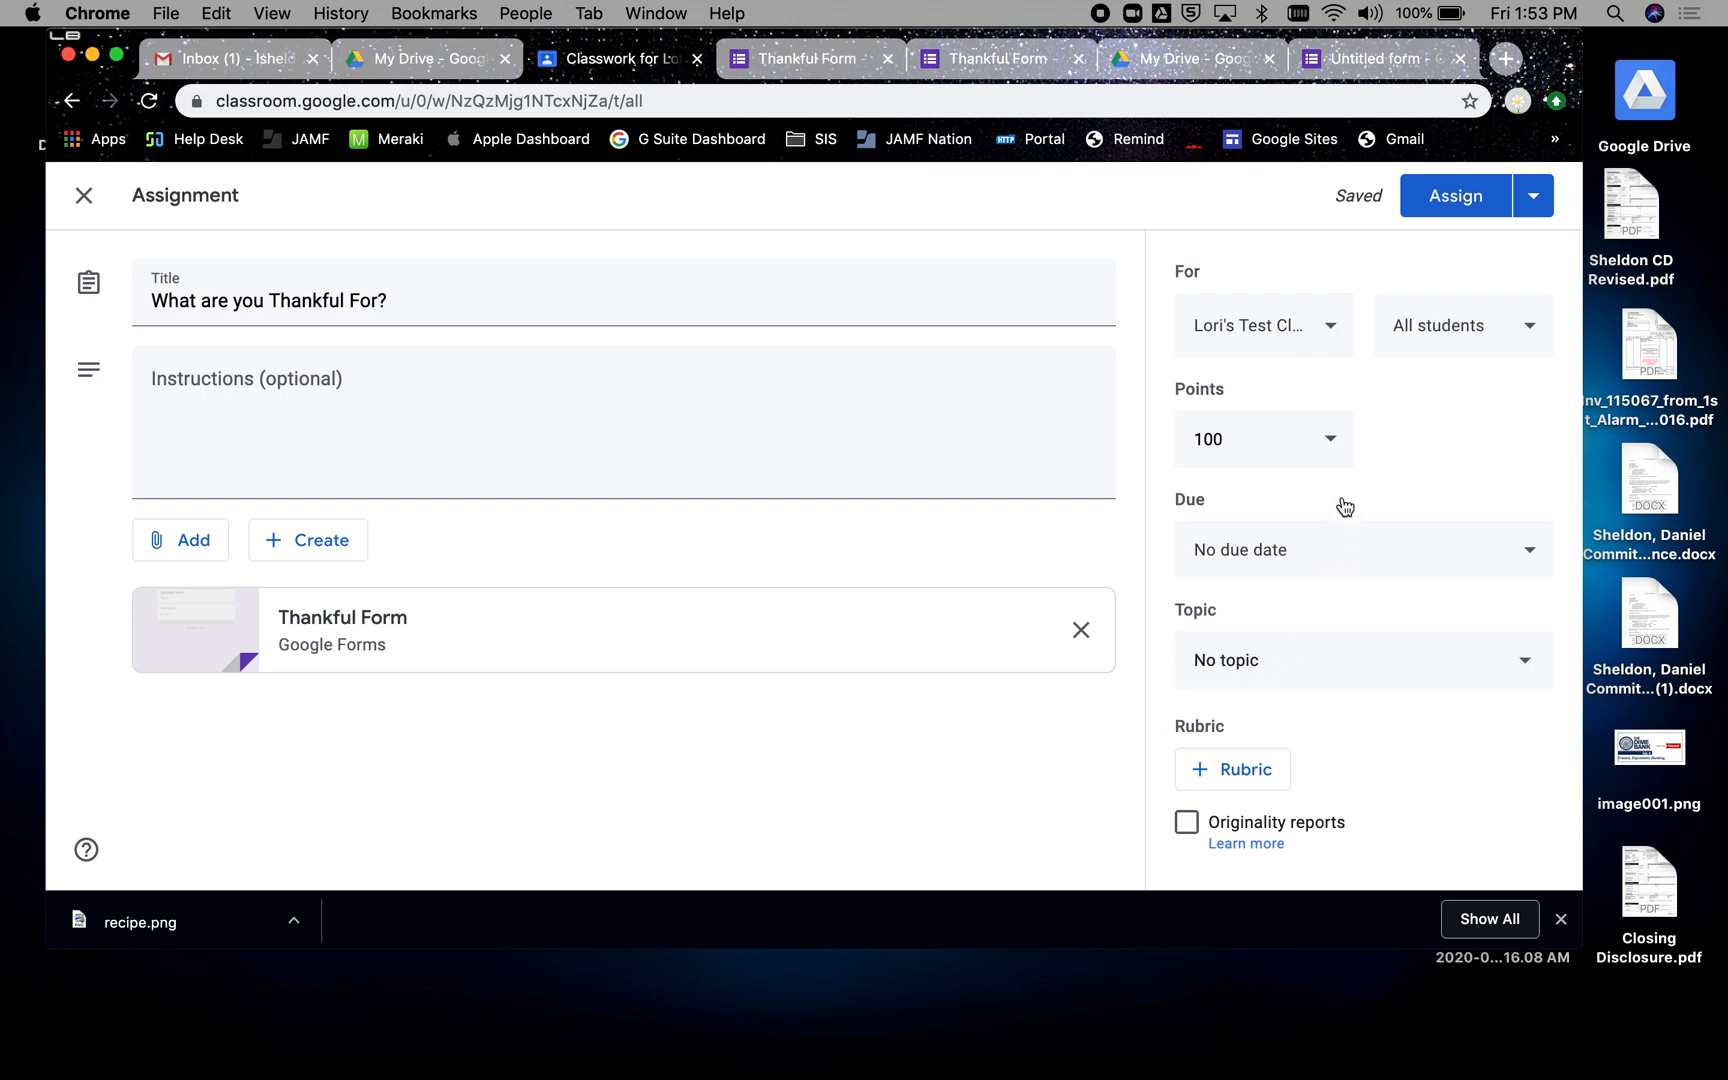
Step: Make the assignment Ungraded and assign it to the class
left_click(1338, 452)
left_click(1256, 501)
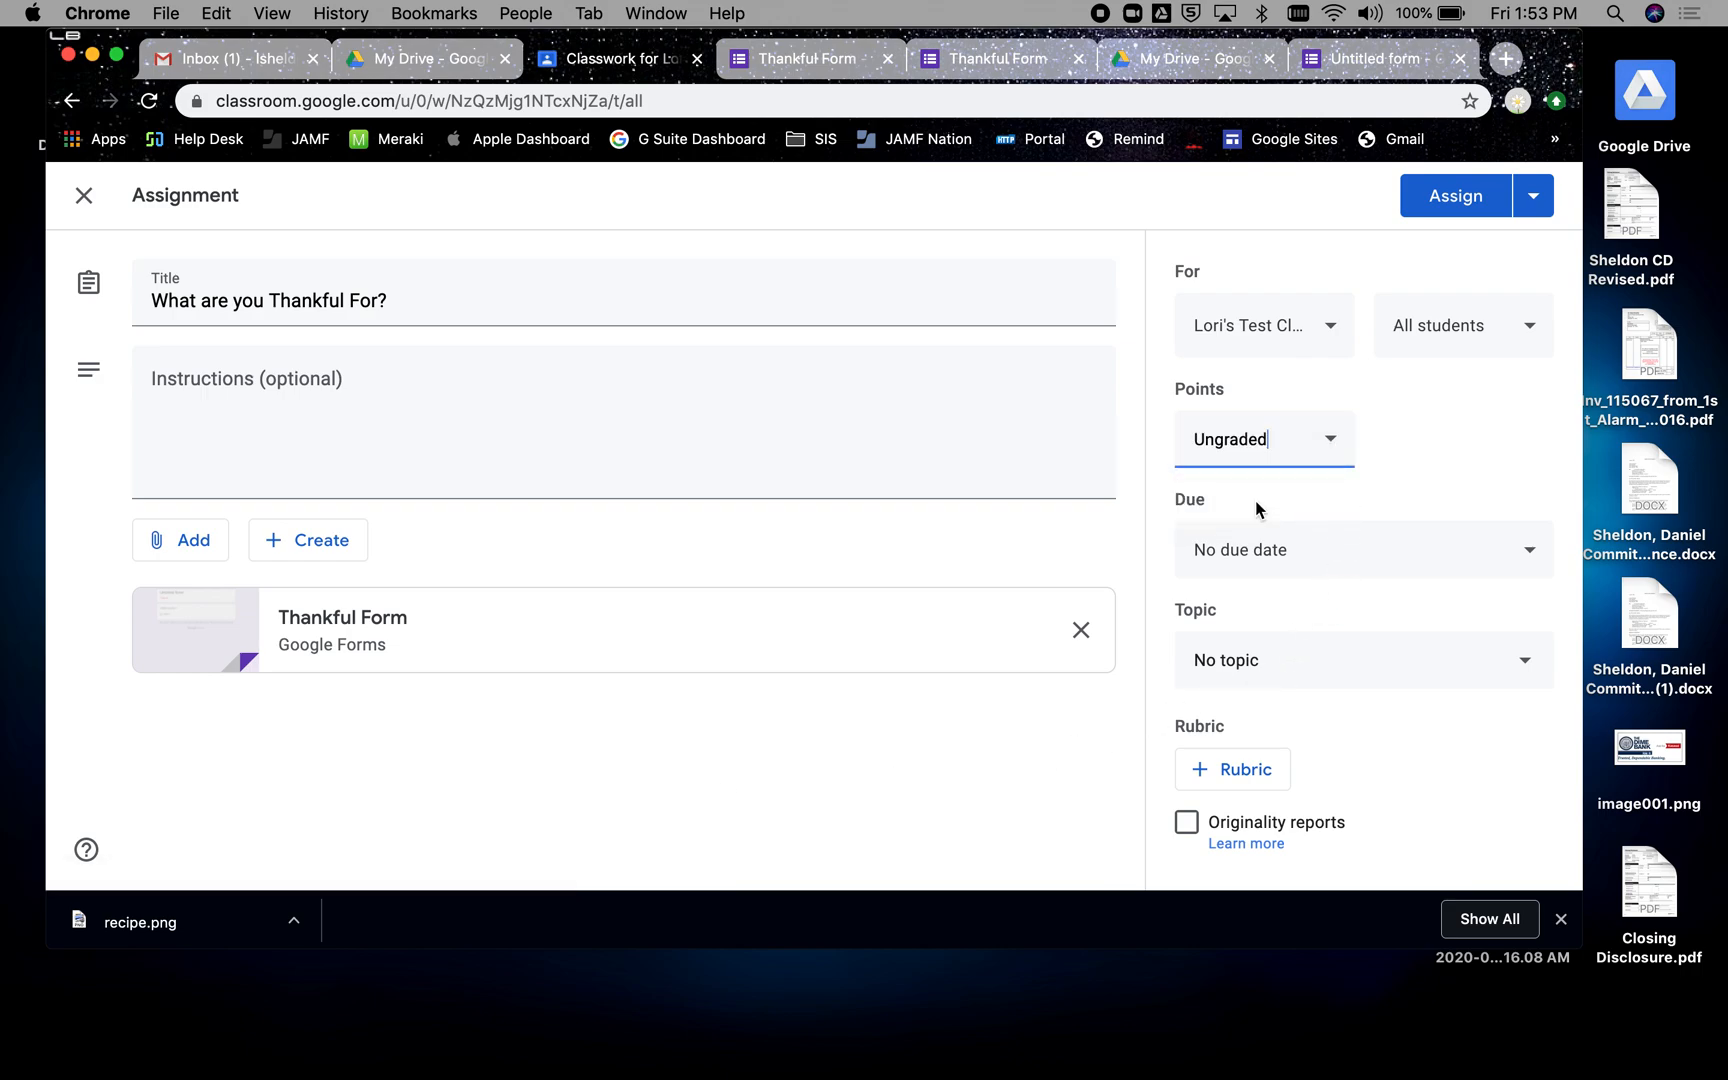
left_click(1438, 203)
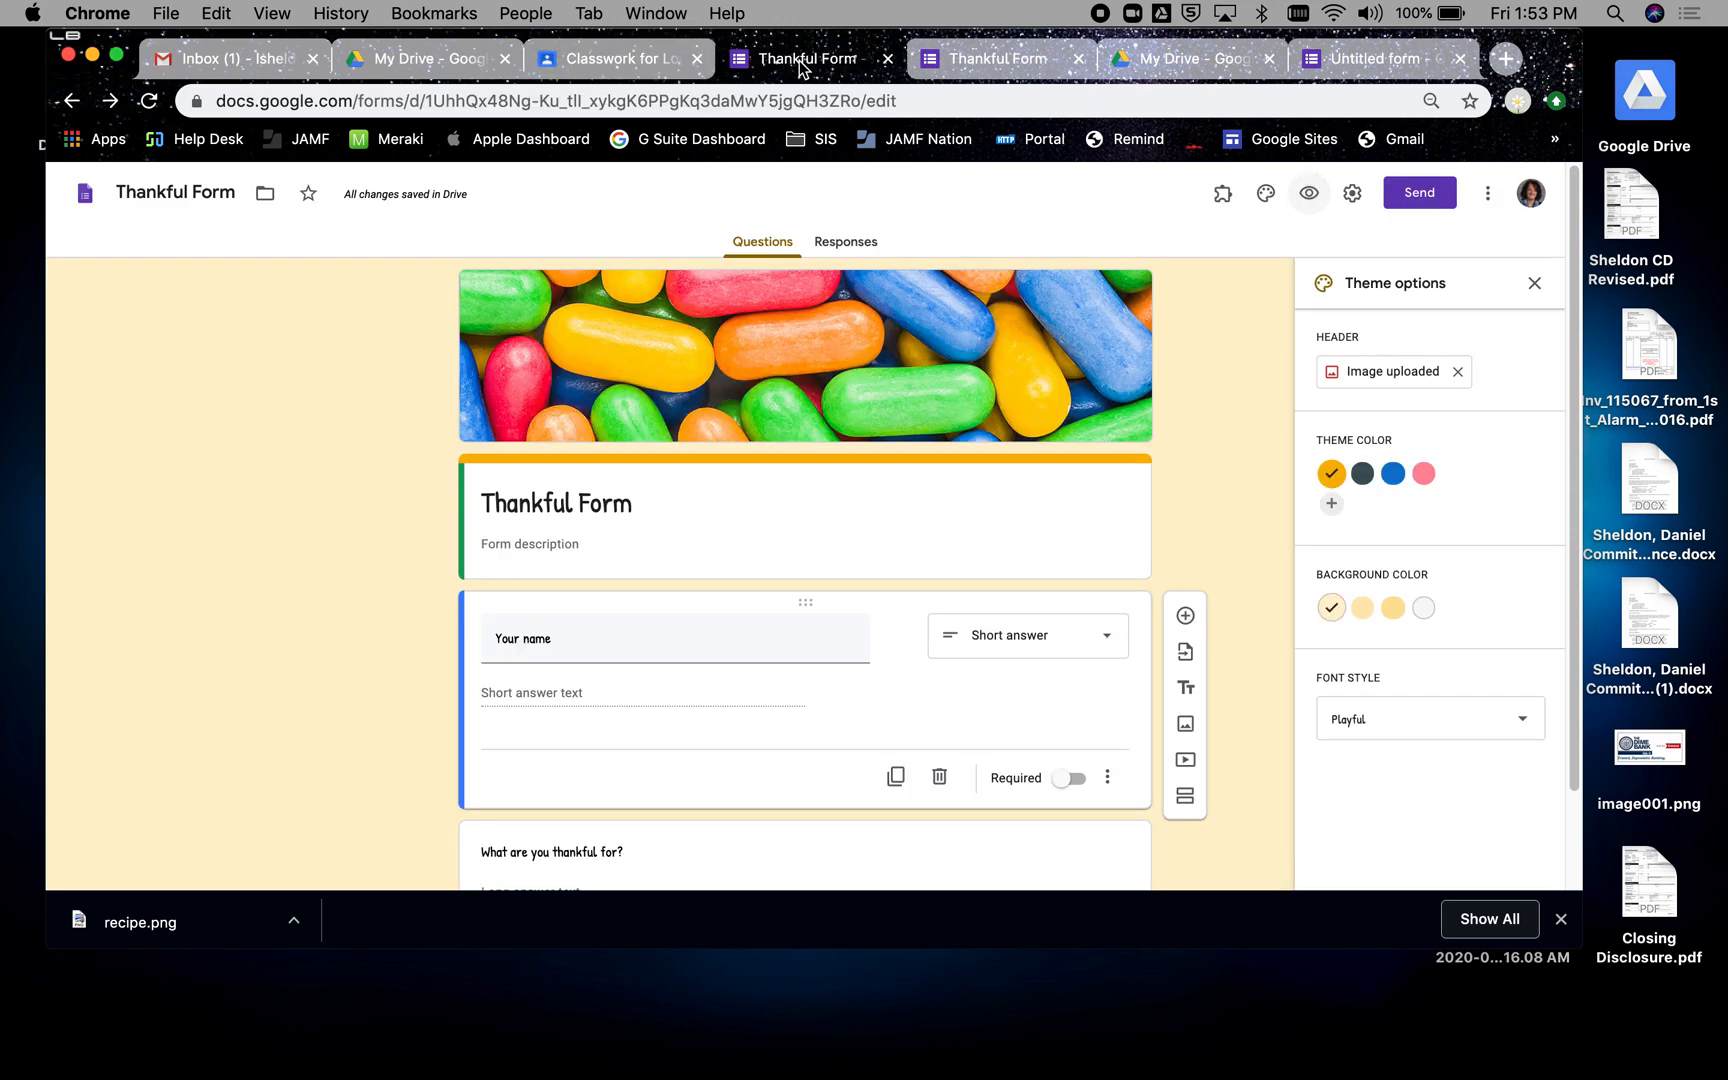
Step: Switch back to the Thankful Form and view its responses
left_click(795, 60)
left_click(850, 248)
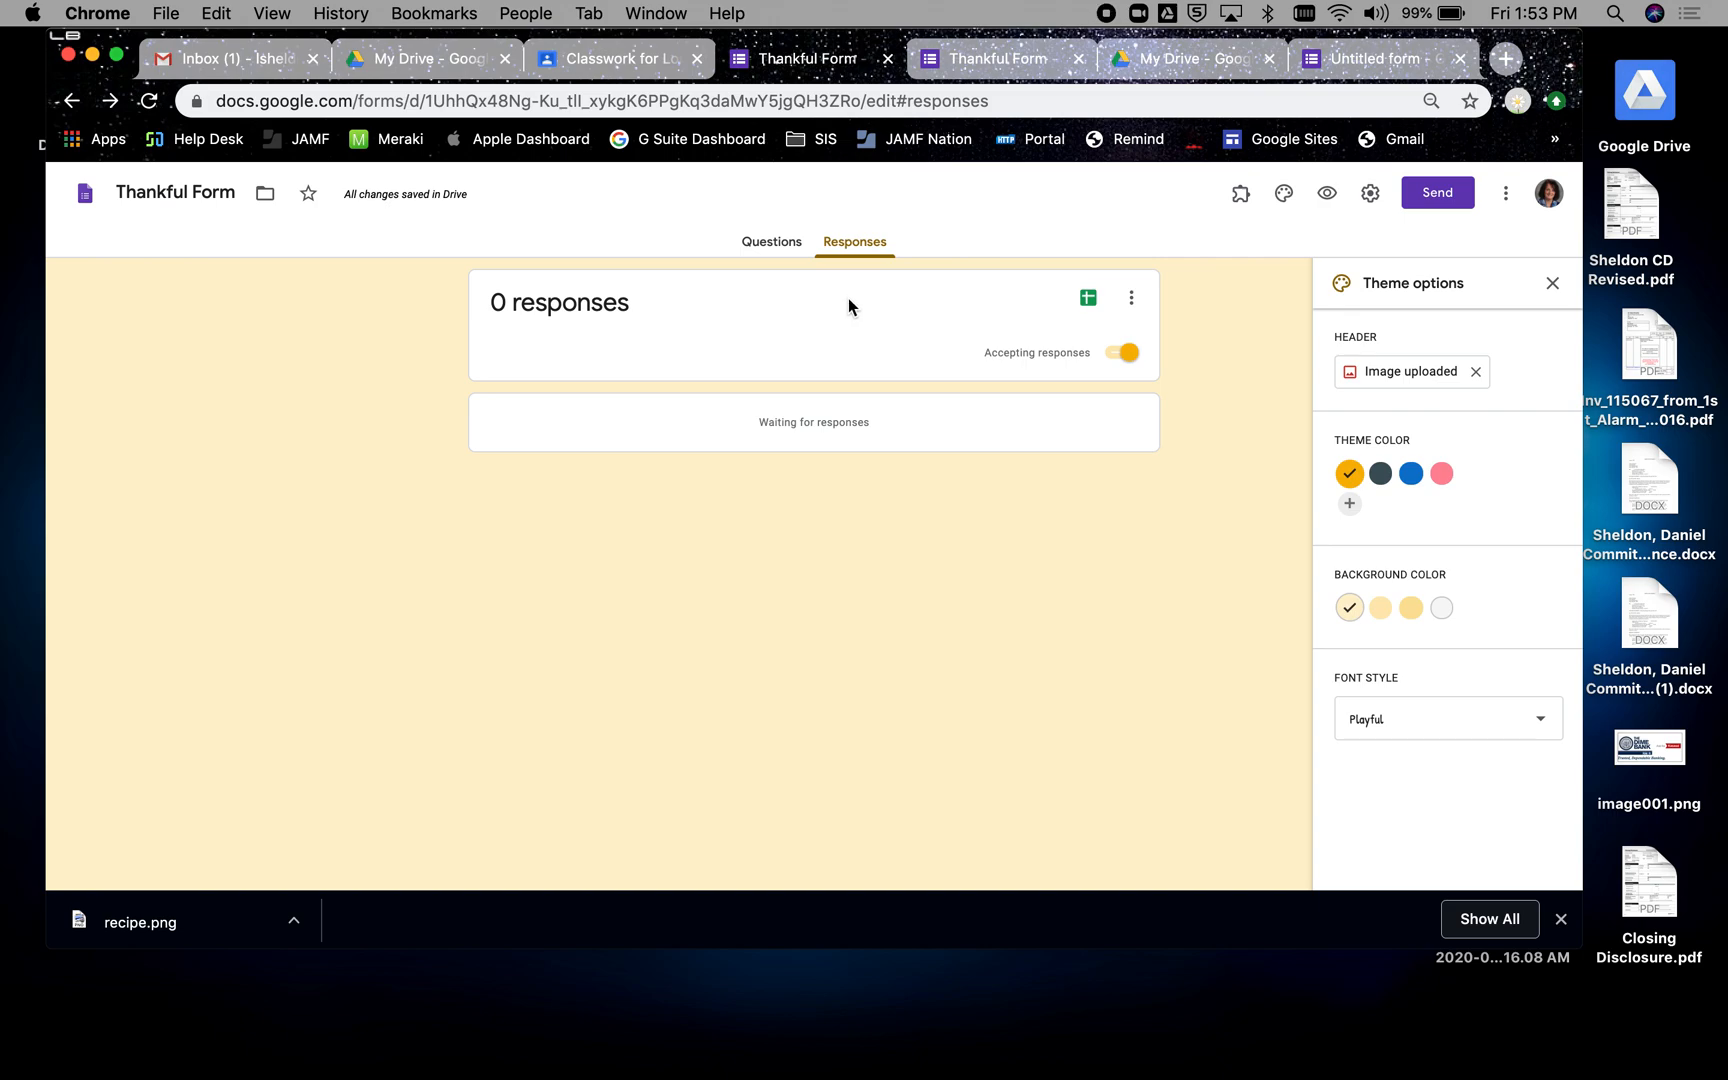
Step: Switch to Google Drive and search for files of type Forms that are owned by me
left_click(441, 66)
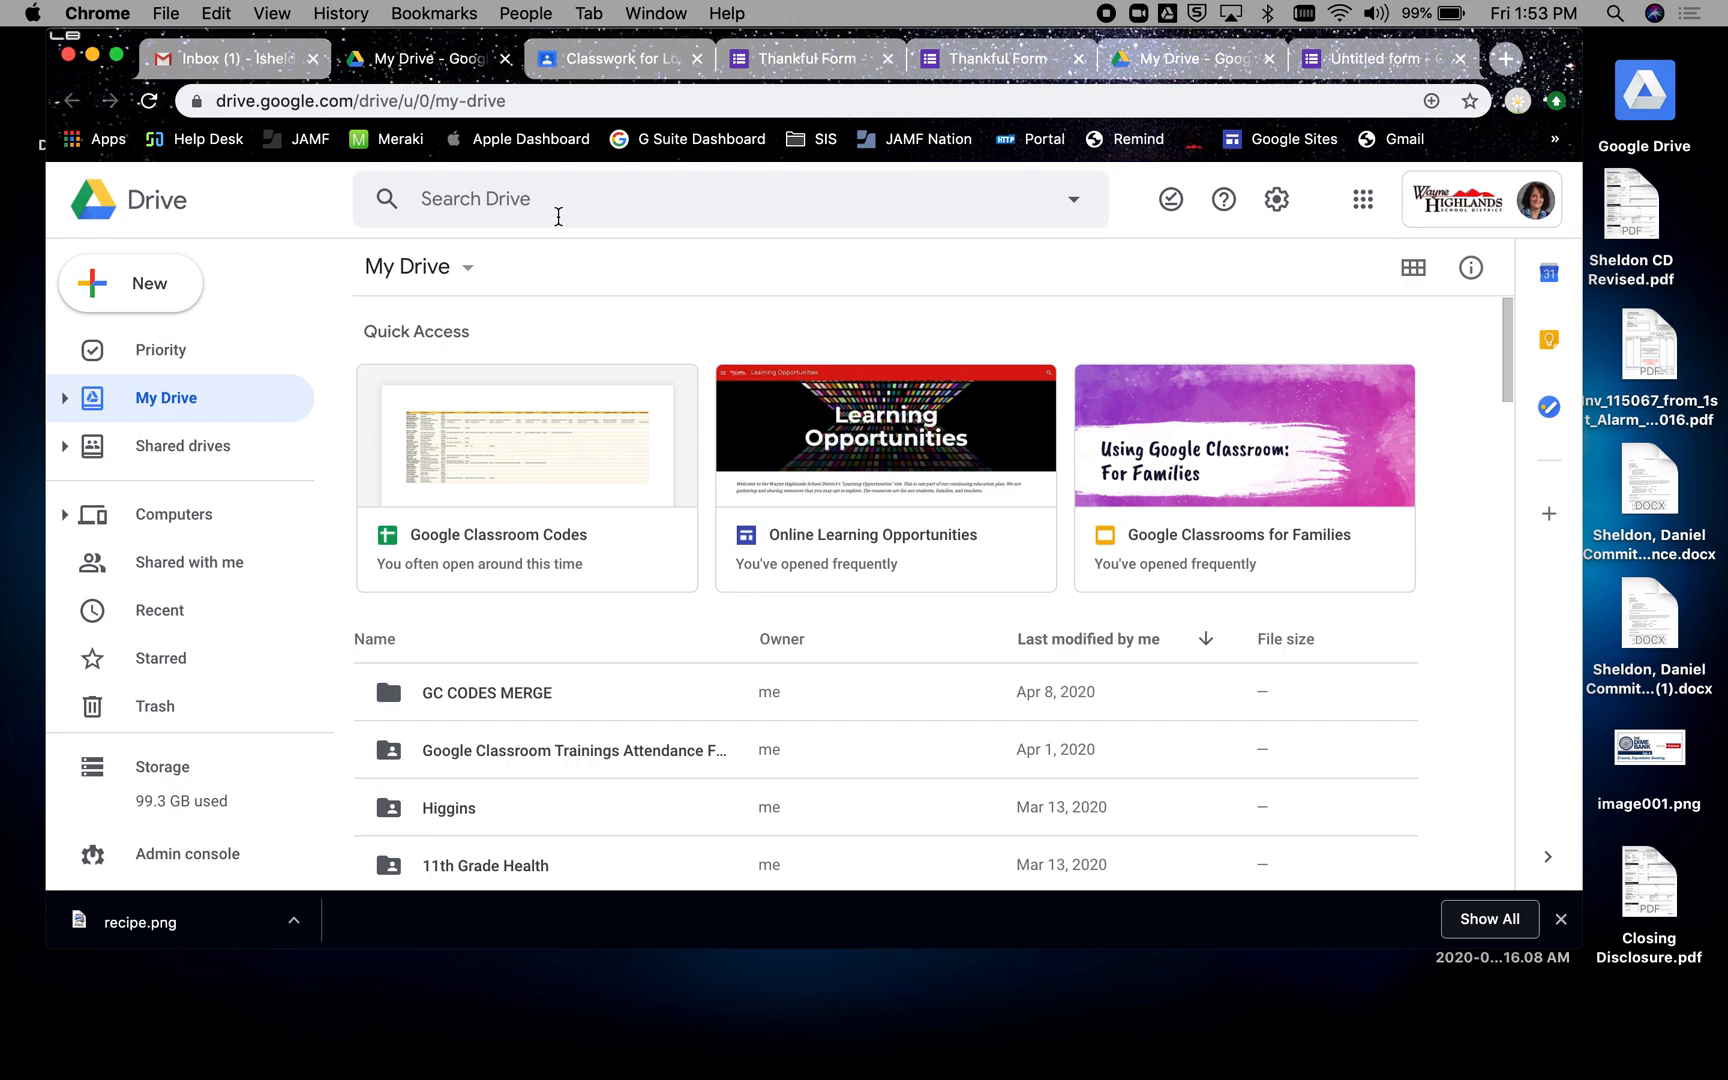
left_click(1073, 199)
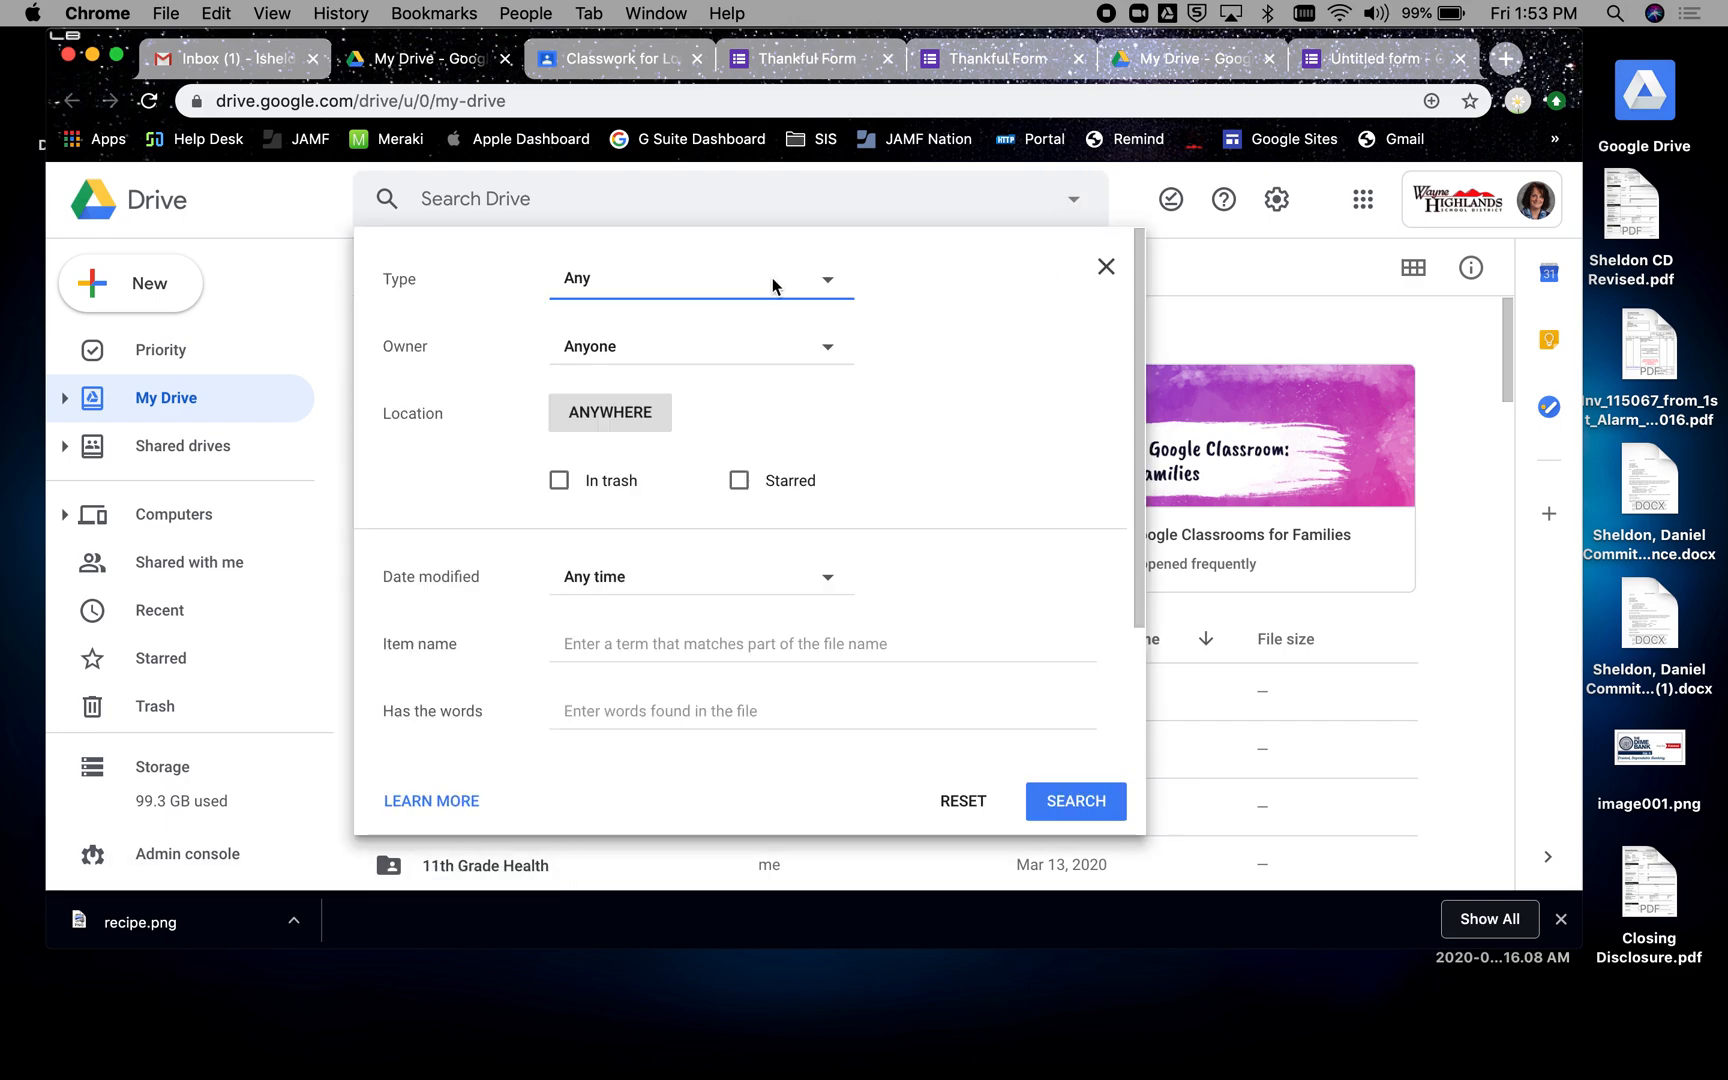
left_click(838, 283)
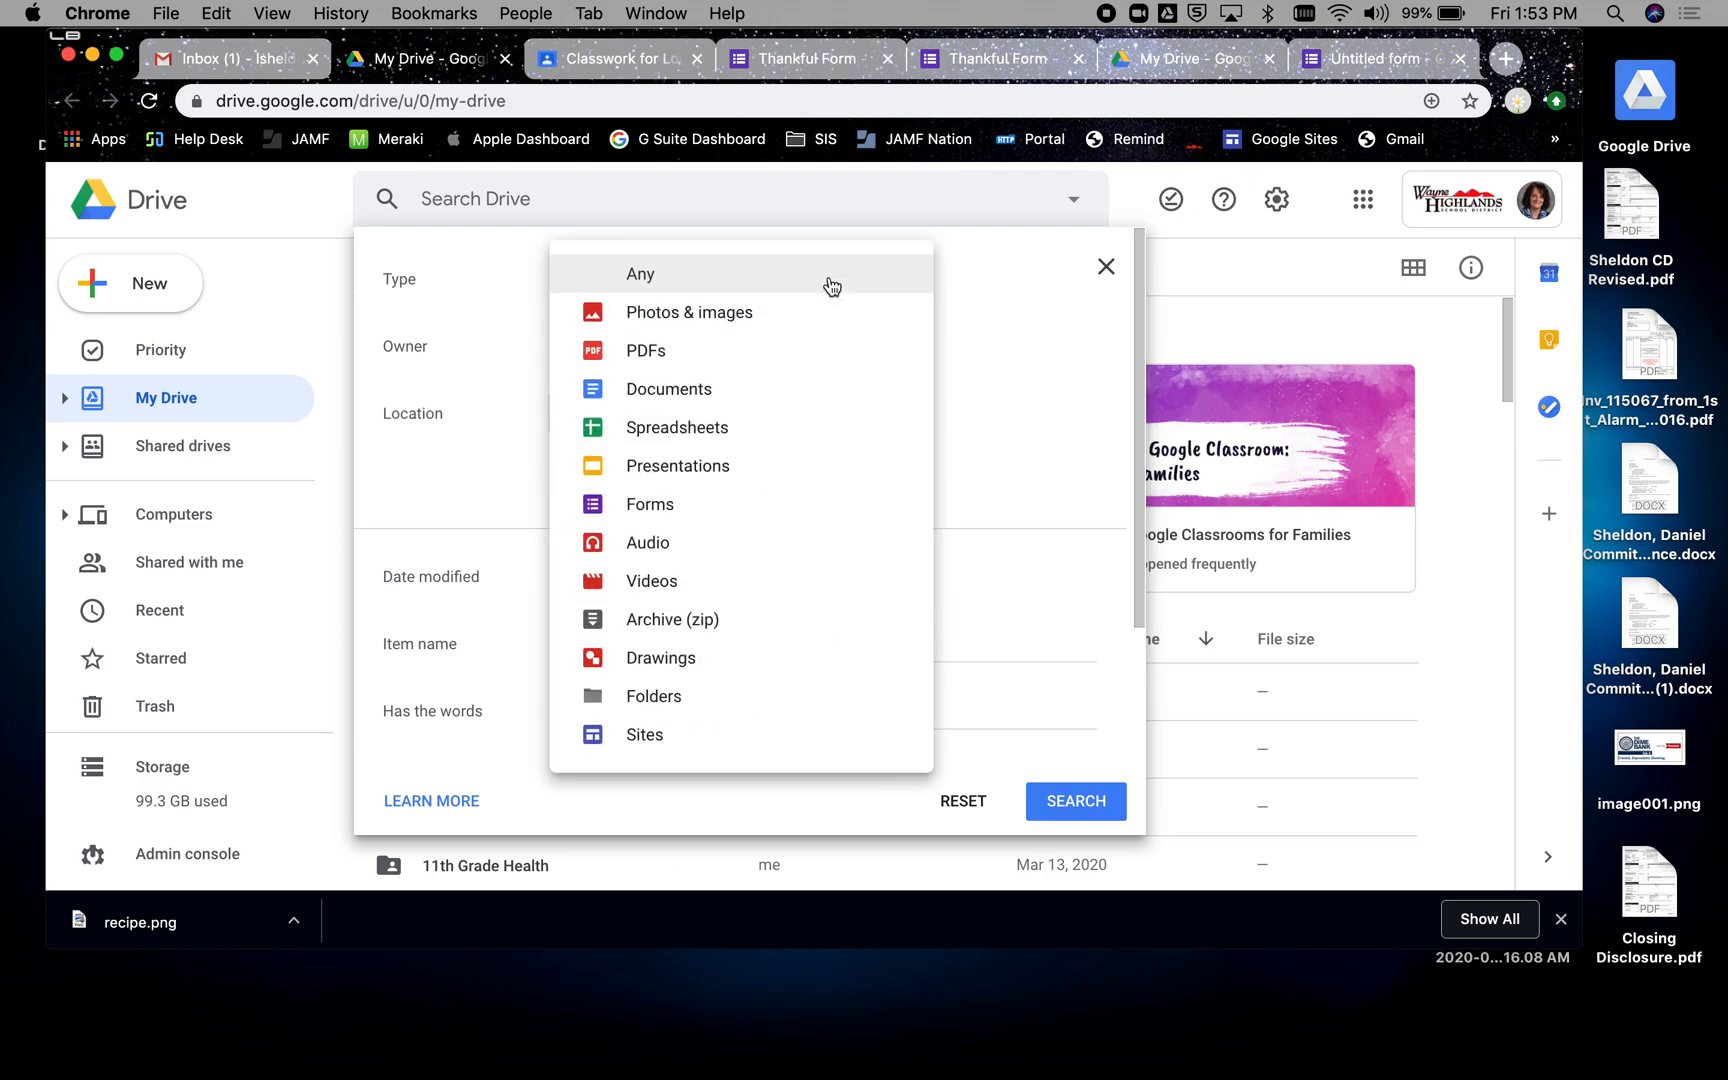
left_click(680, 507)
left_click(815, 360)
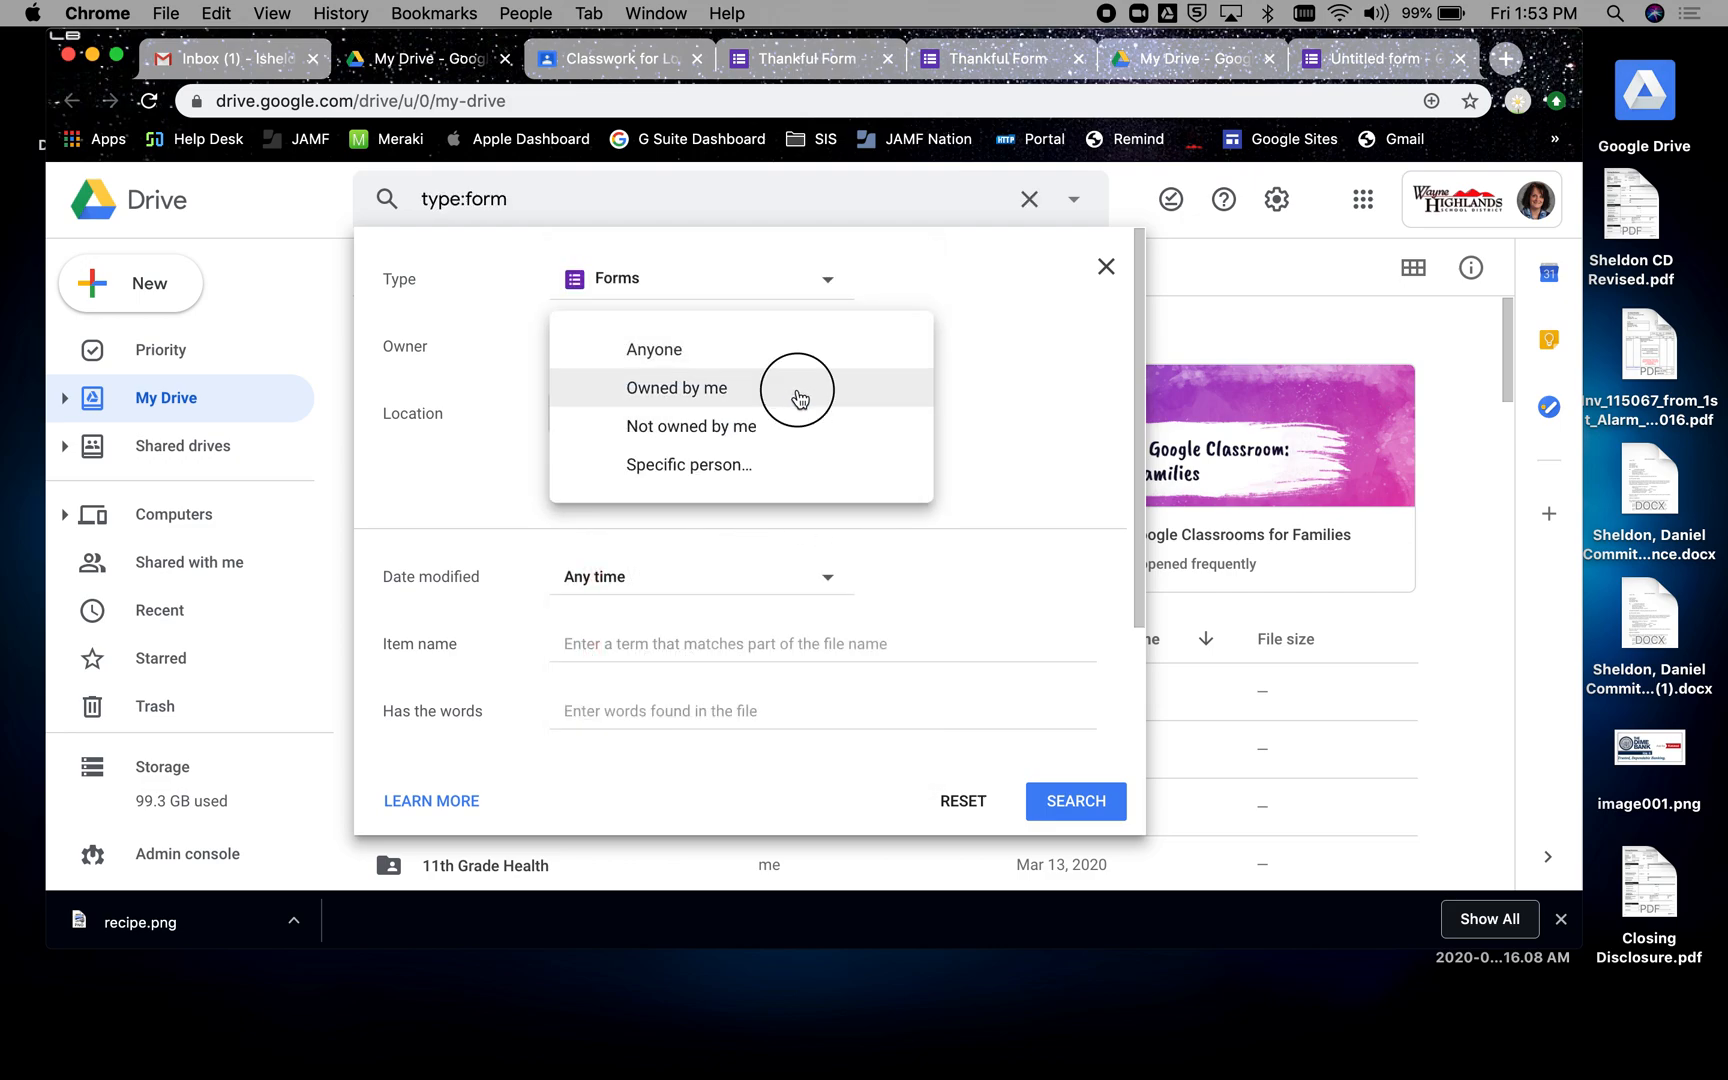
left_click(797, 392)
left_click(1052, 800)
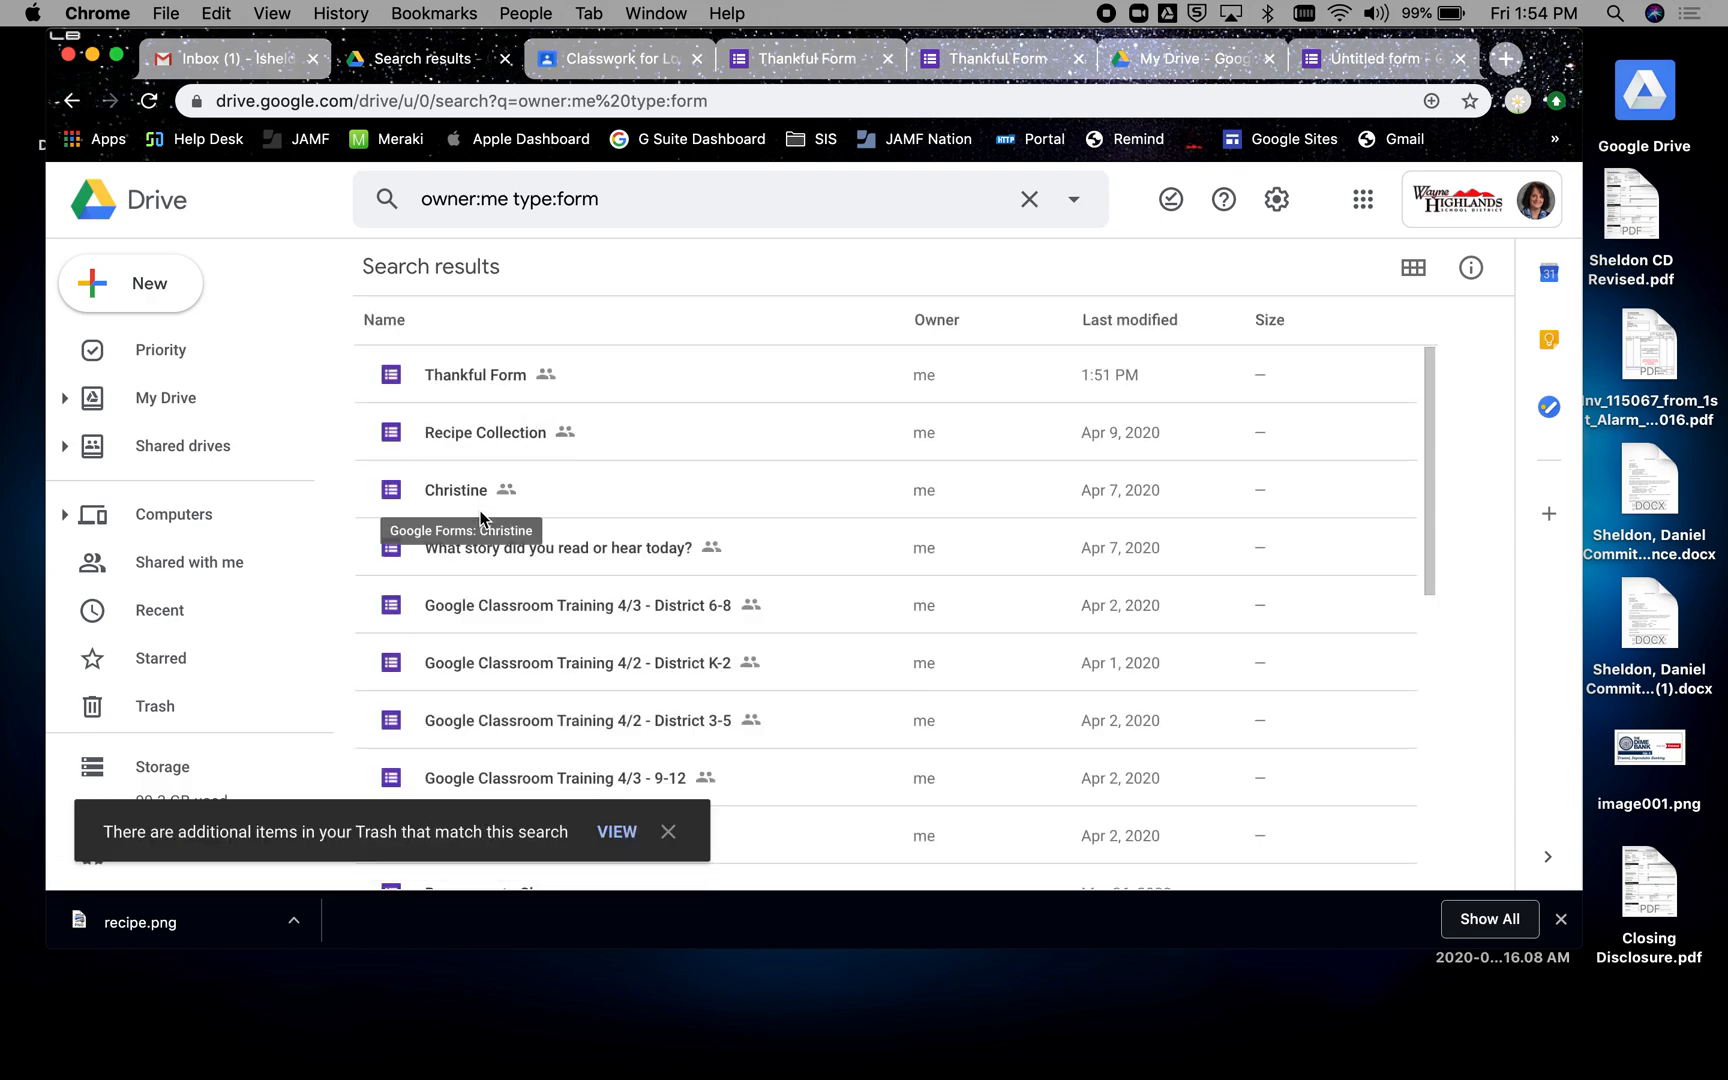
Step: Open the Google Classroom Codes form from the search results and show its responses
scroll(768, 620, "down", 2)
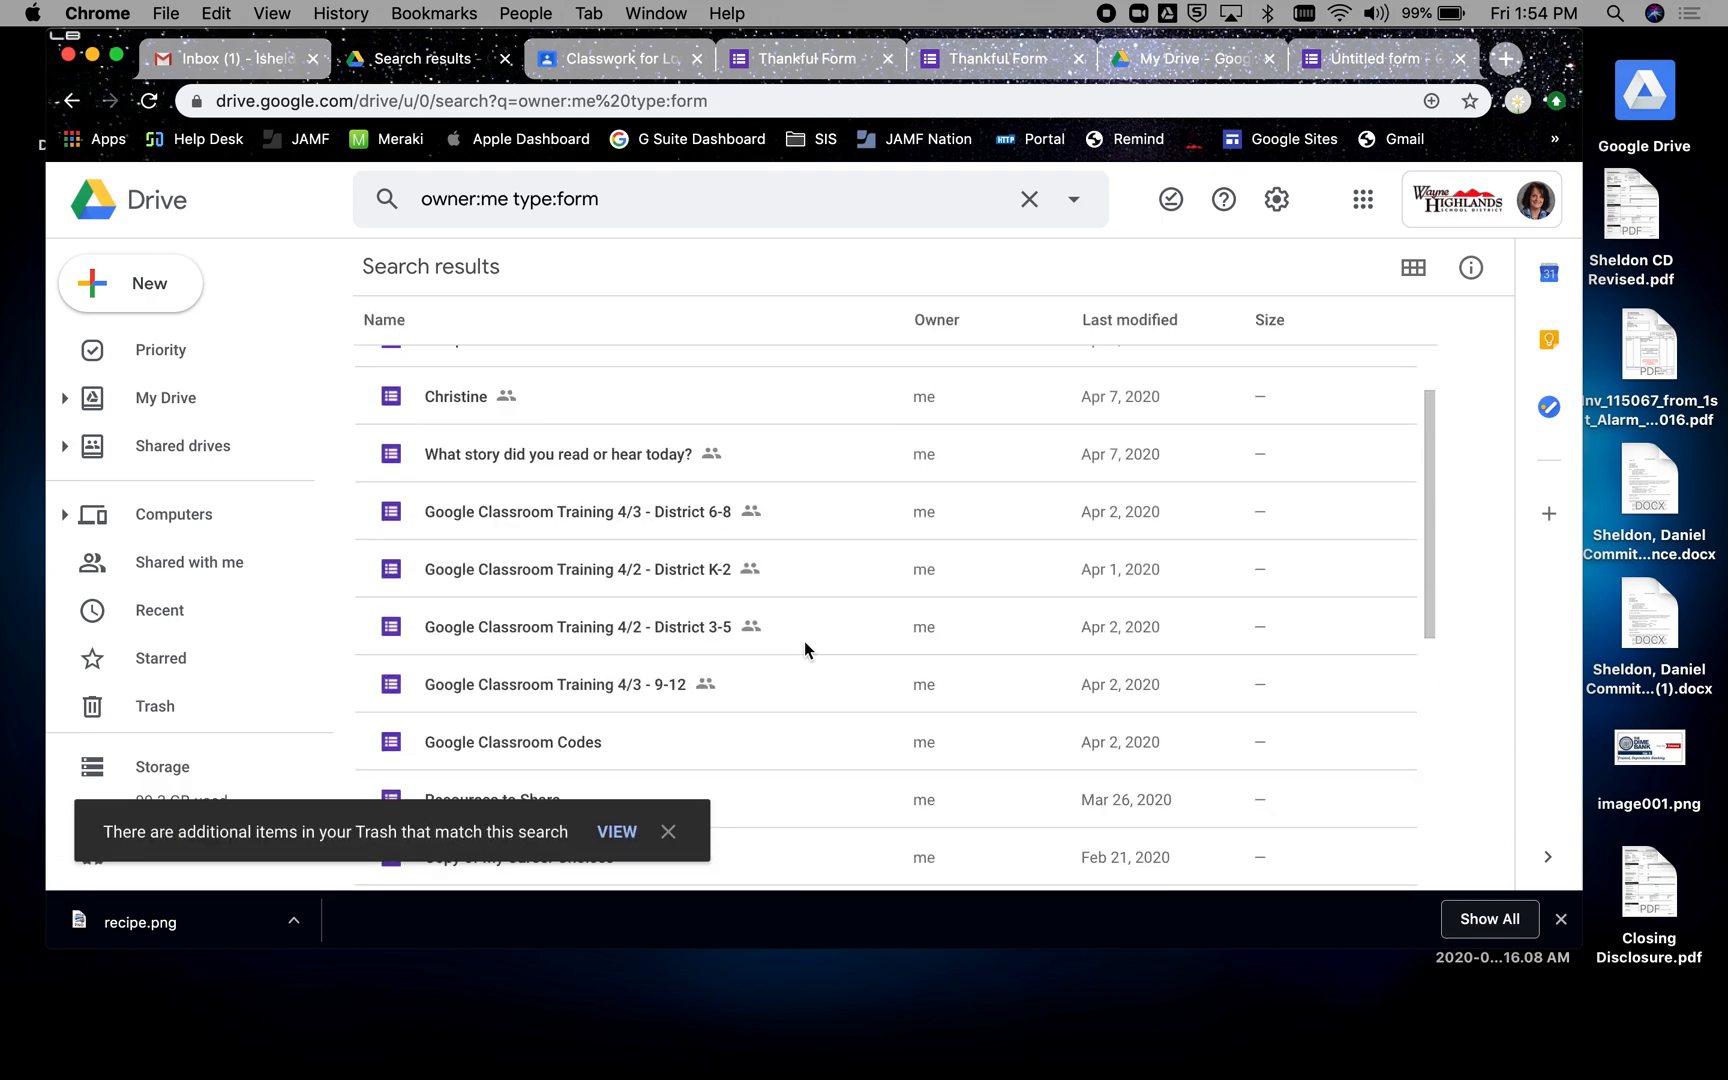
left_click(563, 752)
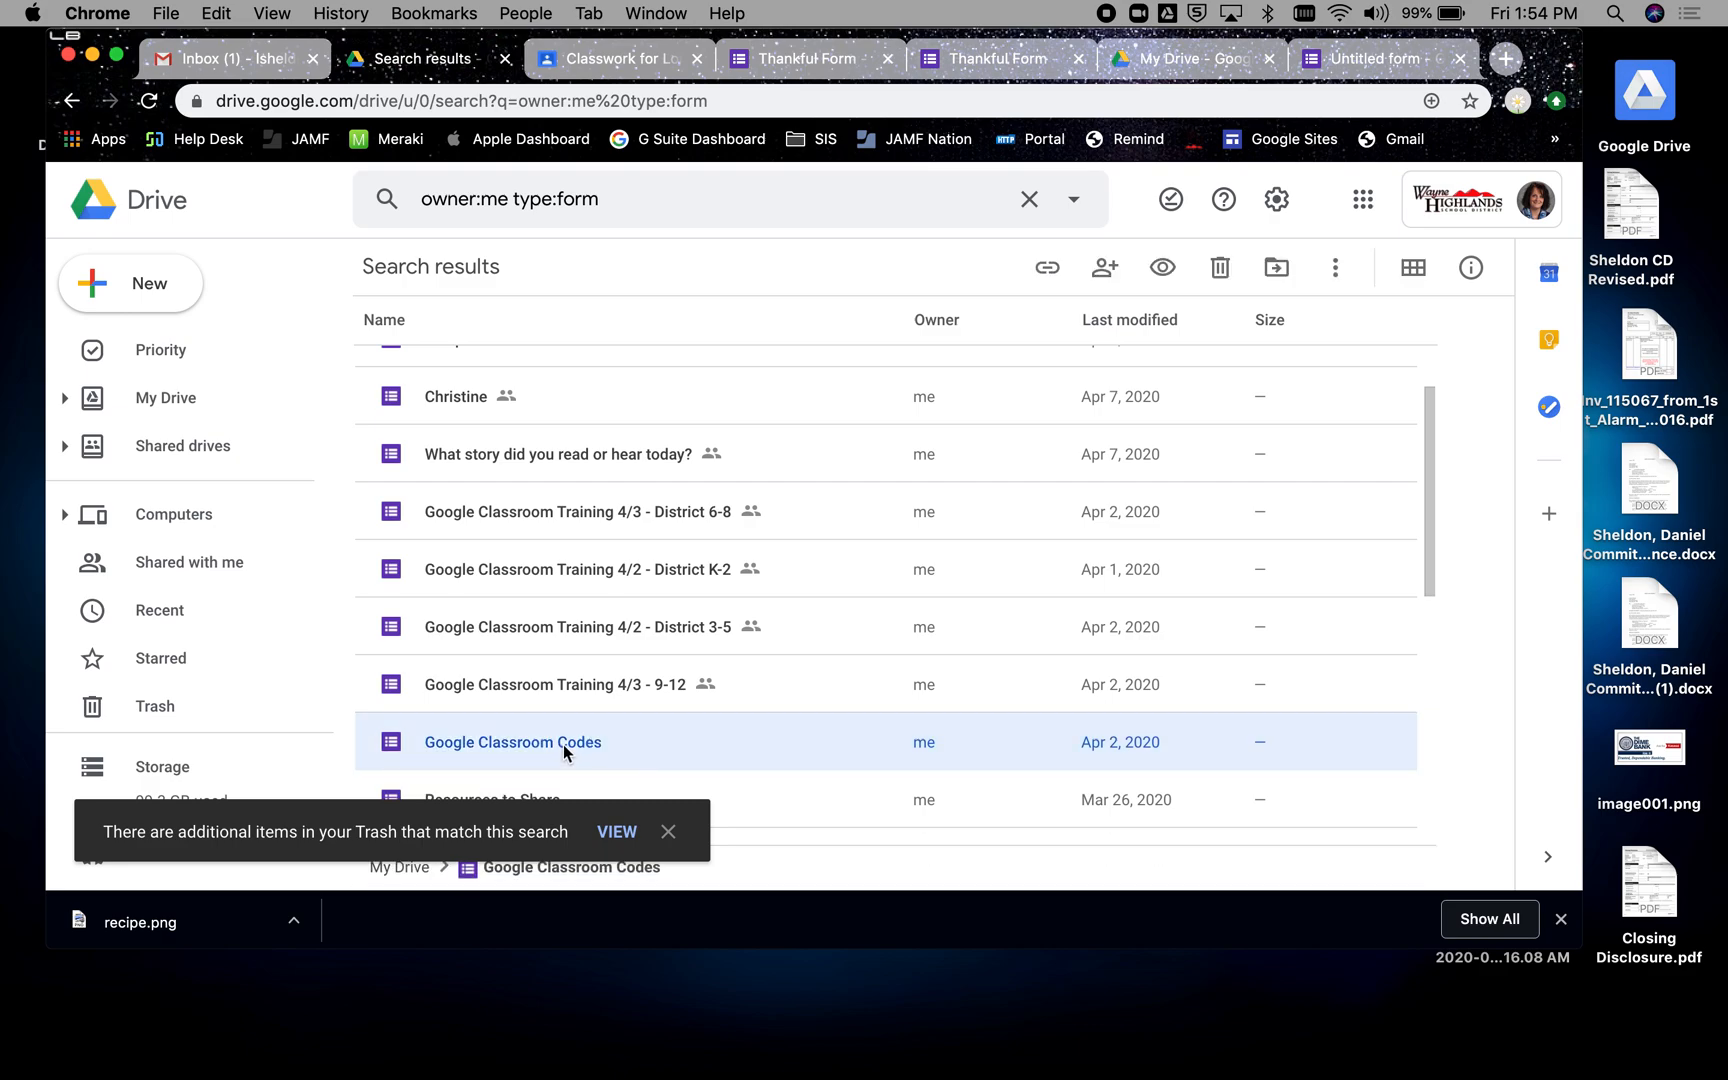
double_click(567, 742)
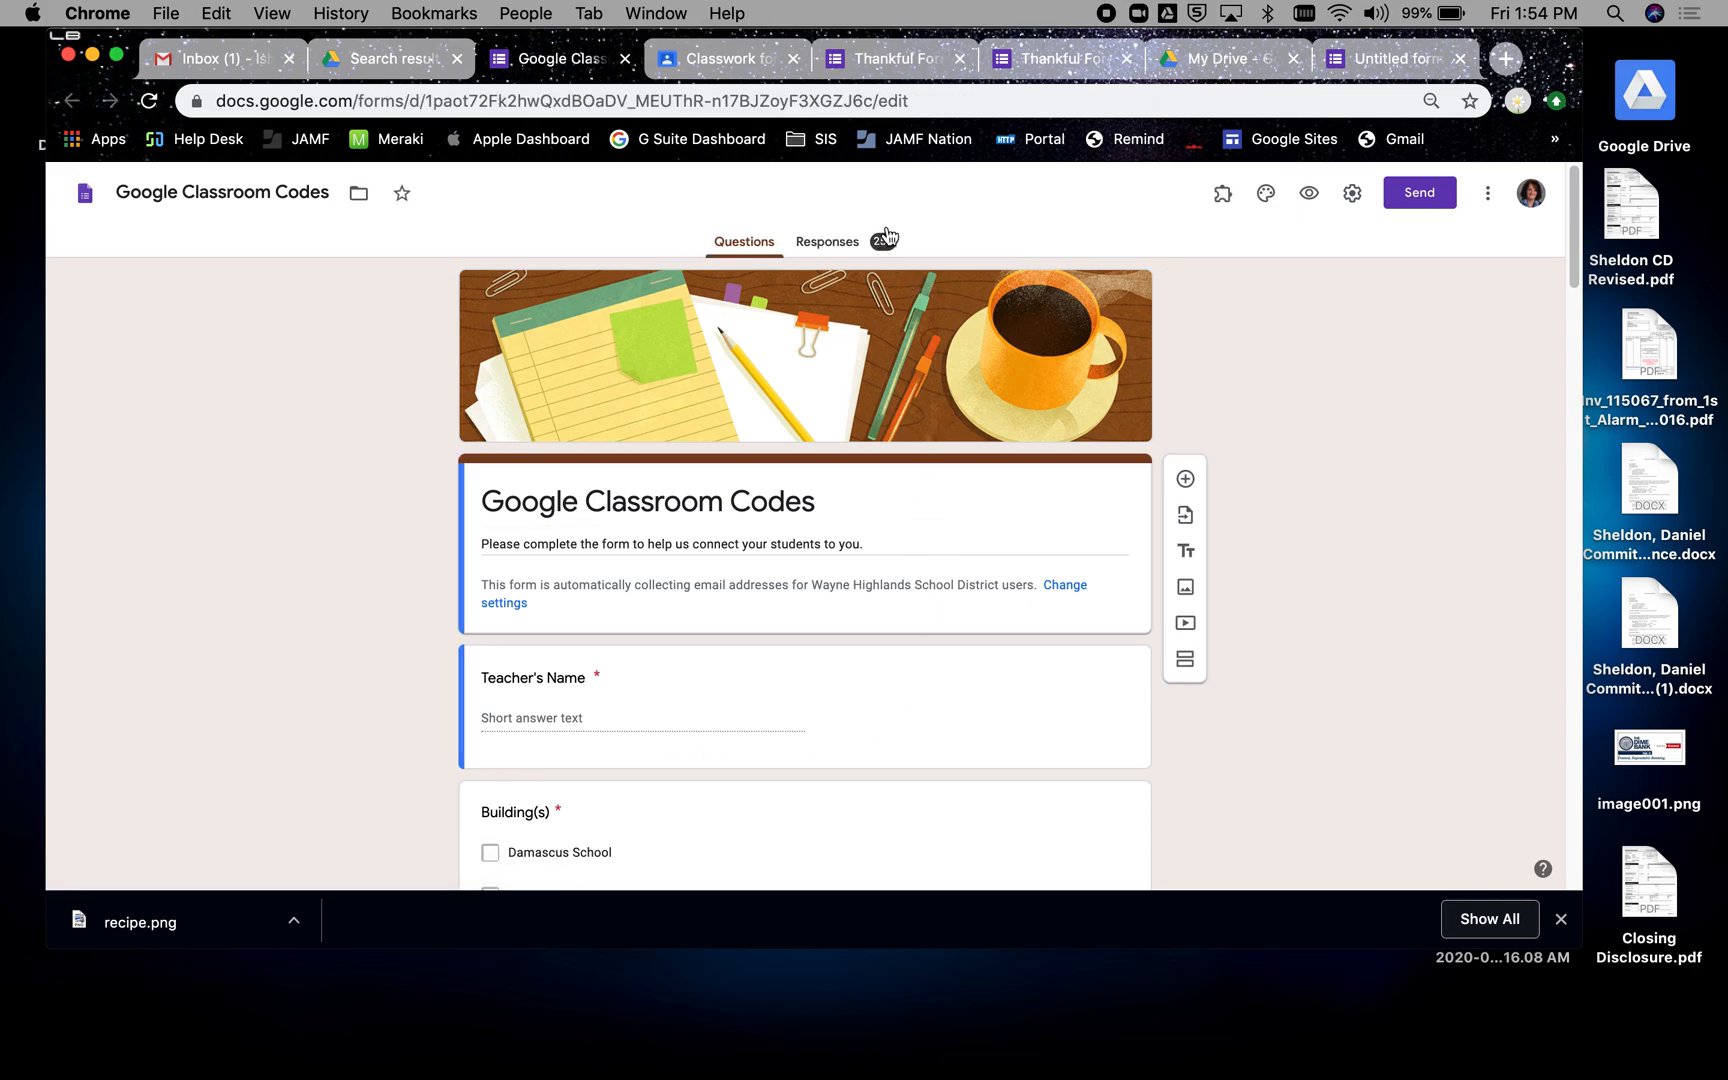
left_click(828, 244)
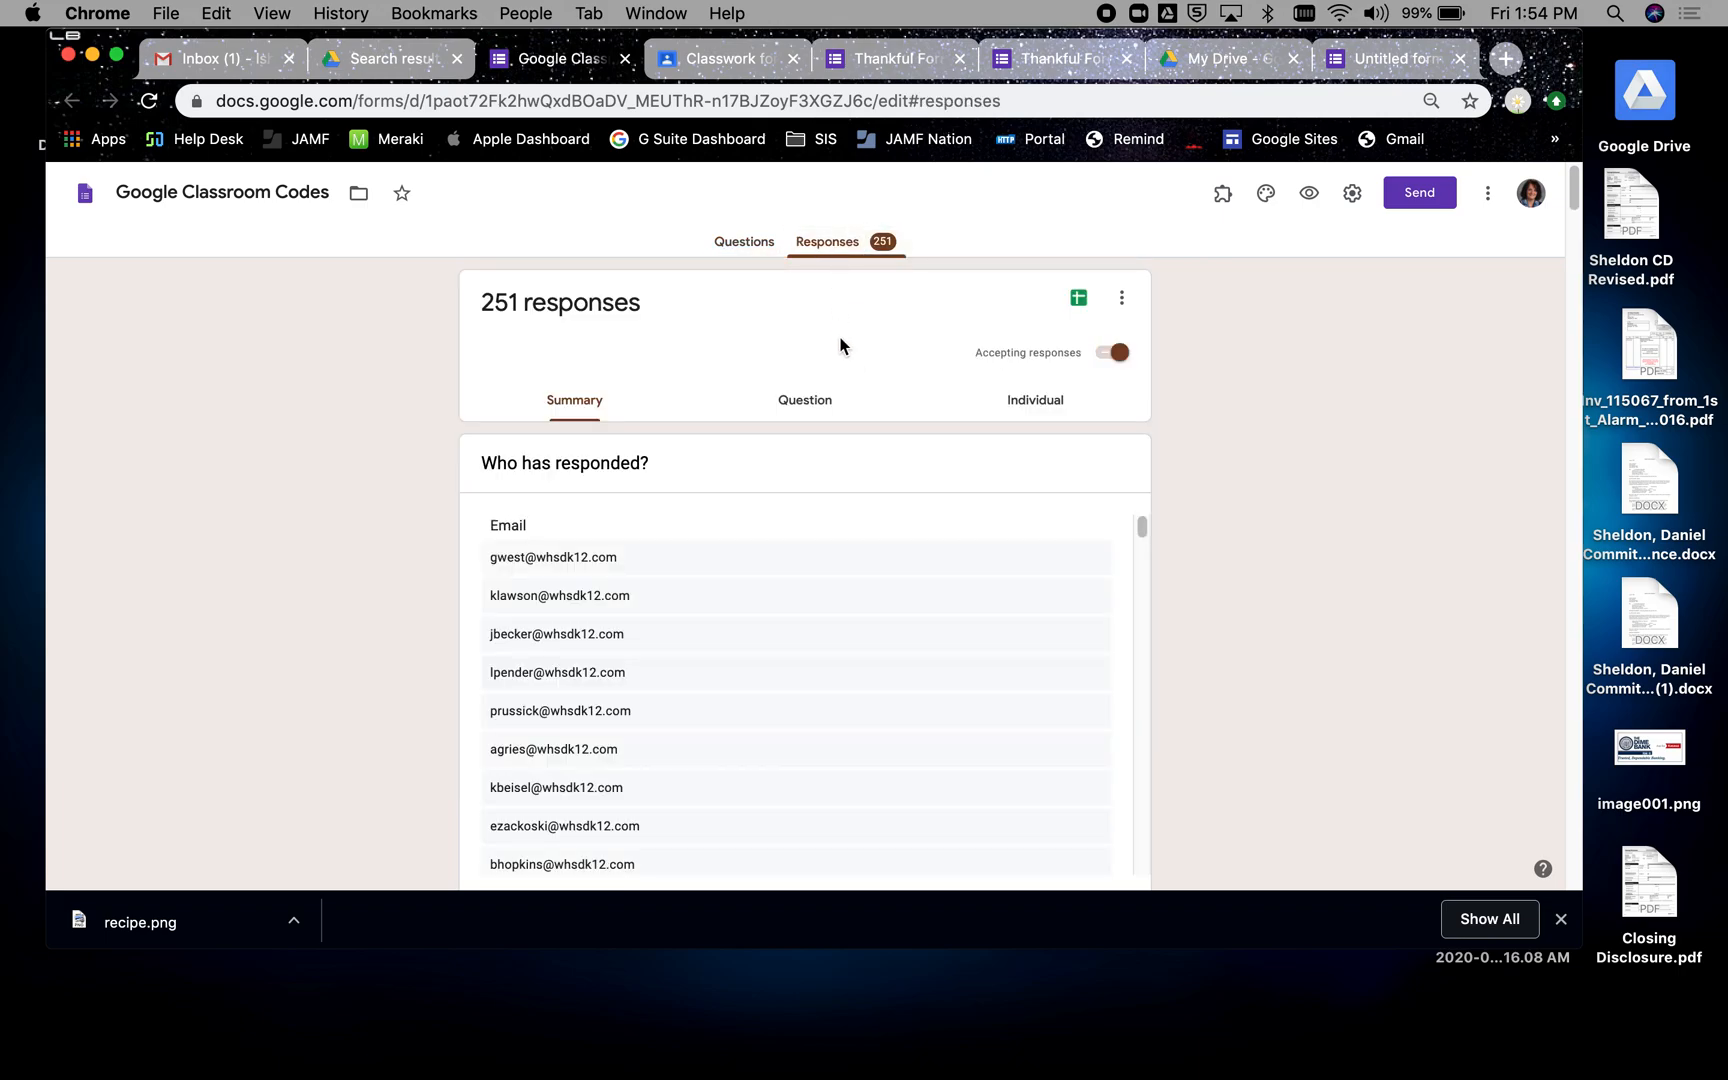
Step: Examine an individual response to the Google Classroom Codes form
left_click(1033, 410)
scroll(942, 649, "down", 5)
scroll(944, 648, "up", 5)
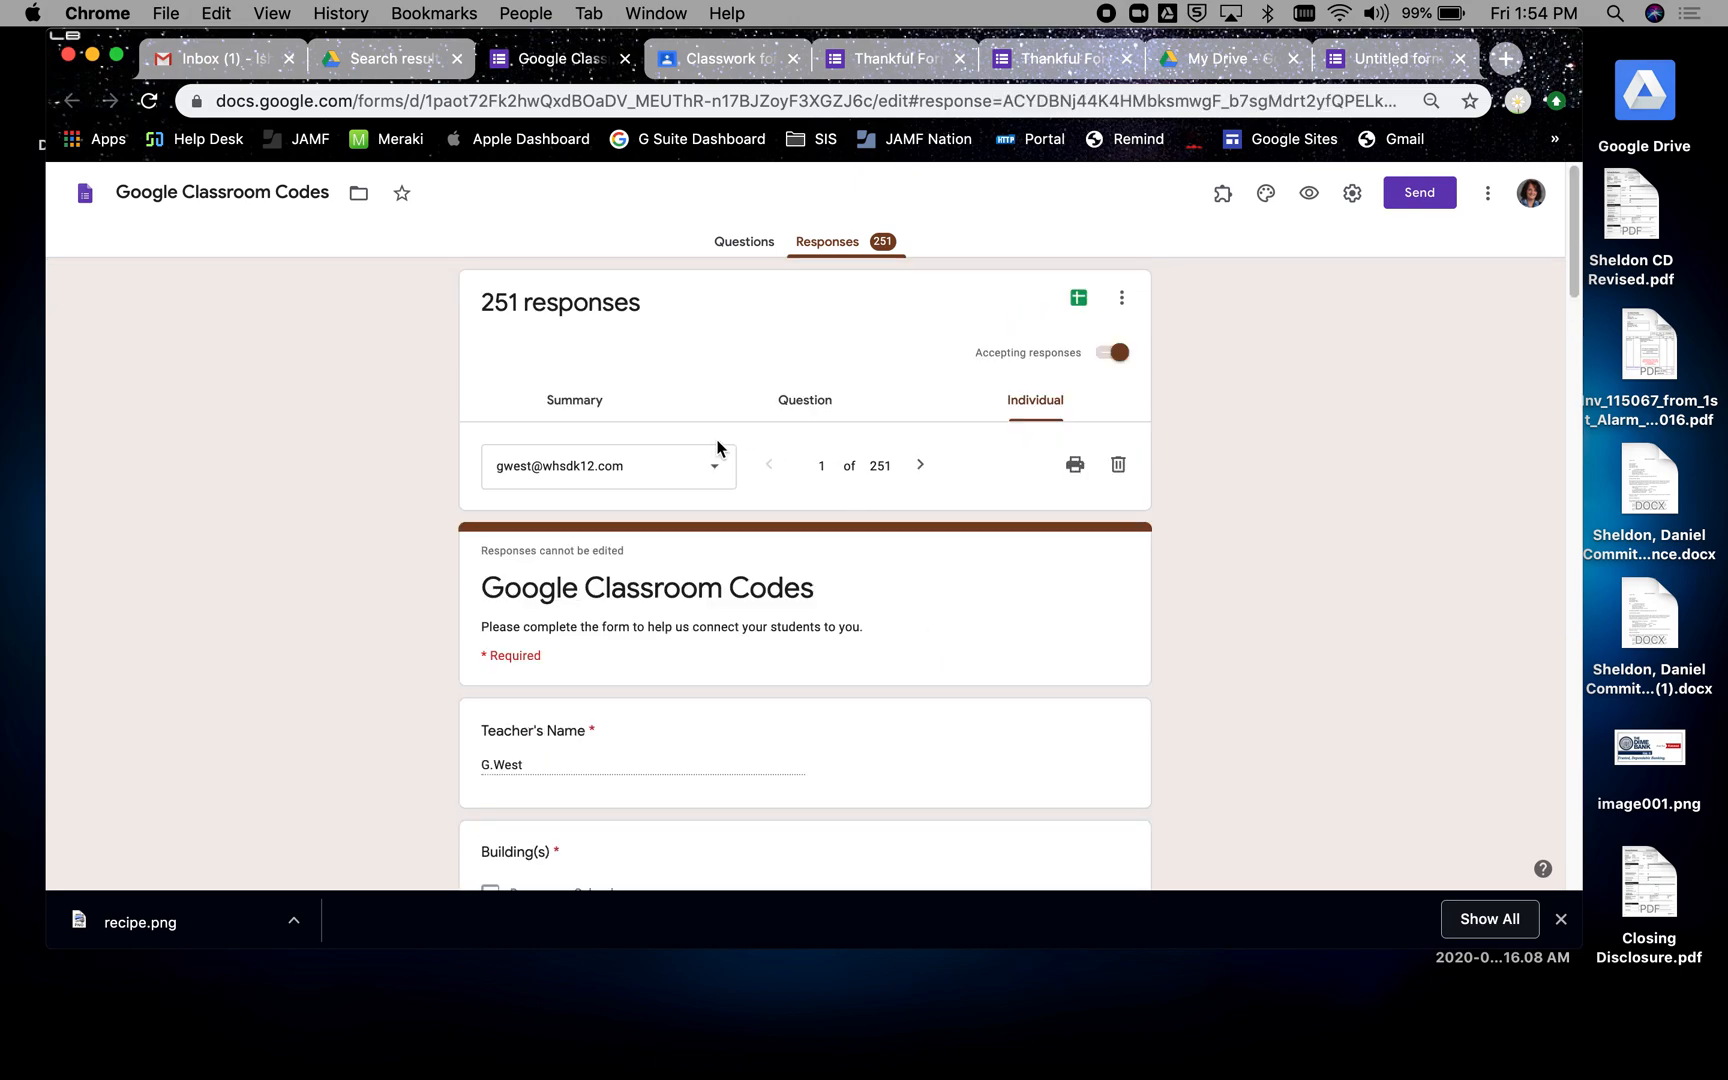
Step: Review the summary of the form's responses, covering the respondents, teacher names and building chart, and dismiss the chat notification
left_click(572, 398)
scroll(1295, 610, "down", 4)
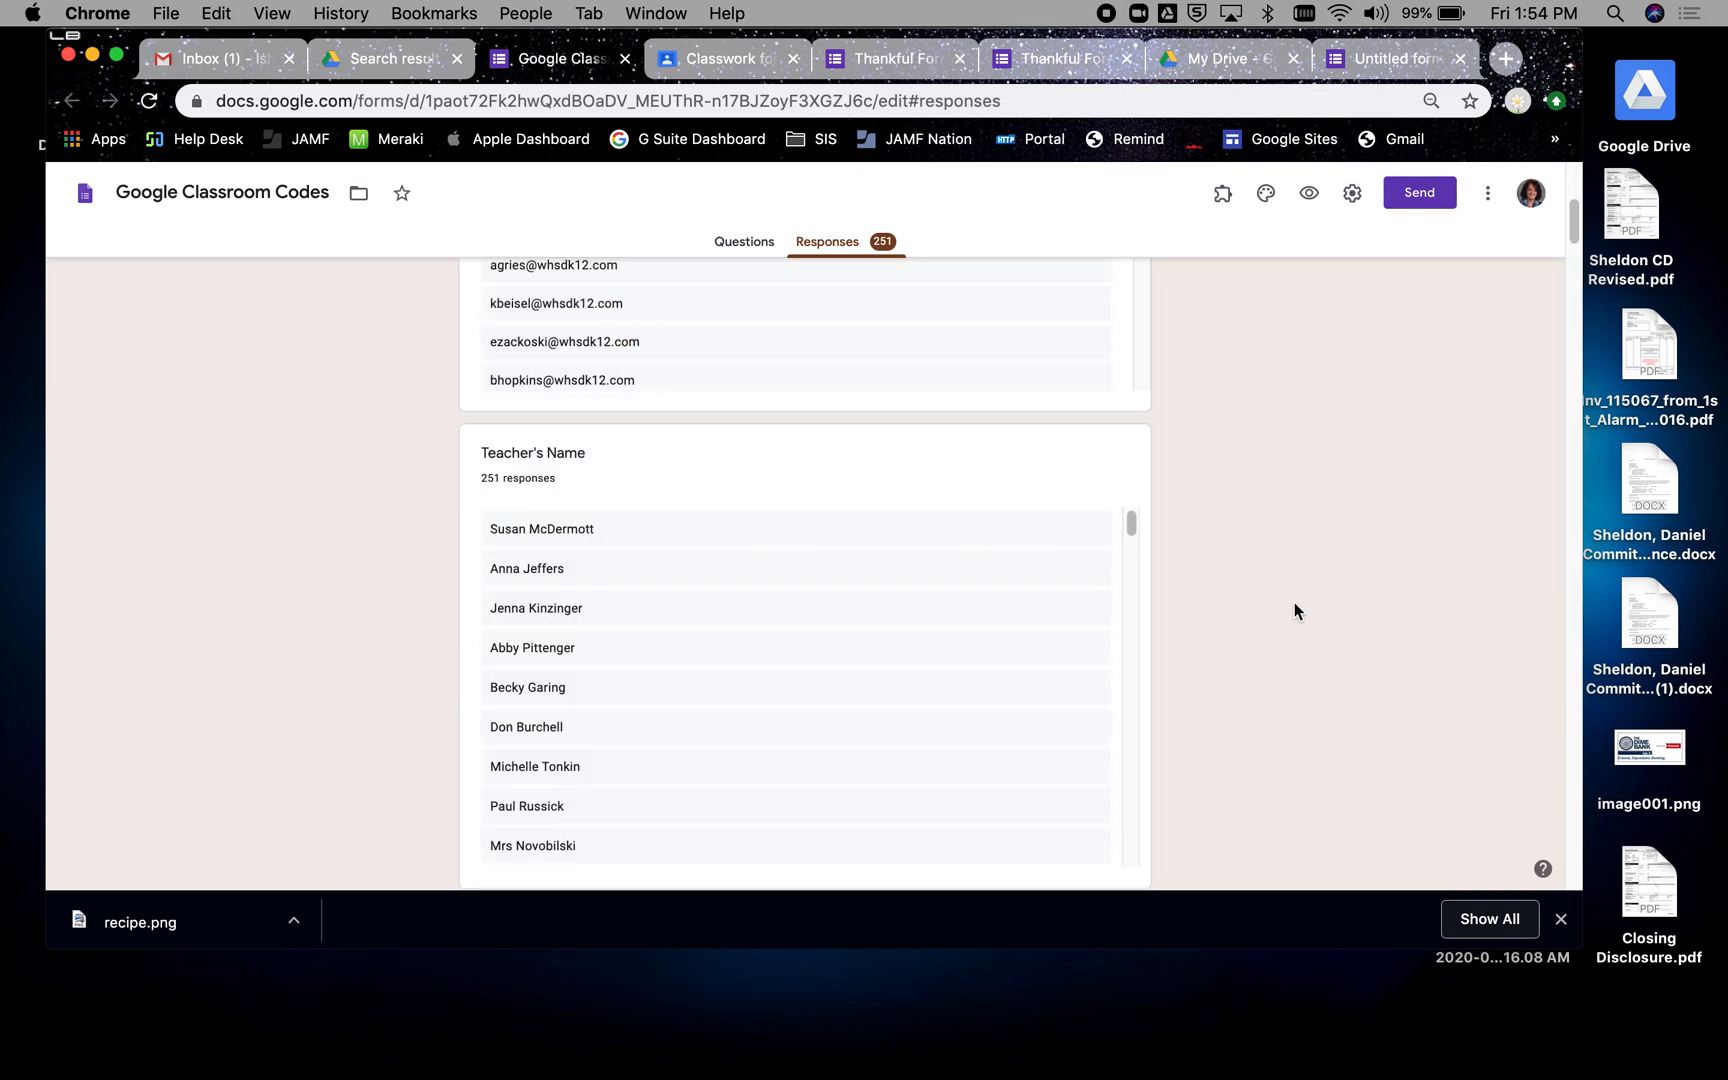
scroll(1295, 611, "down", 7)
scroll(1295, 611, "up", 3)
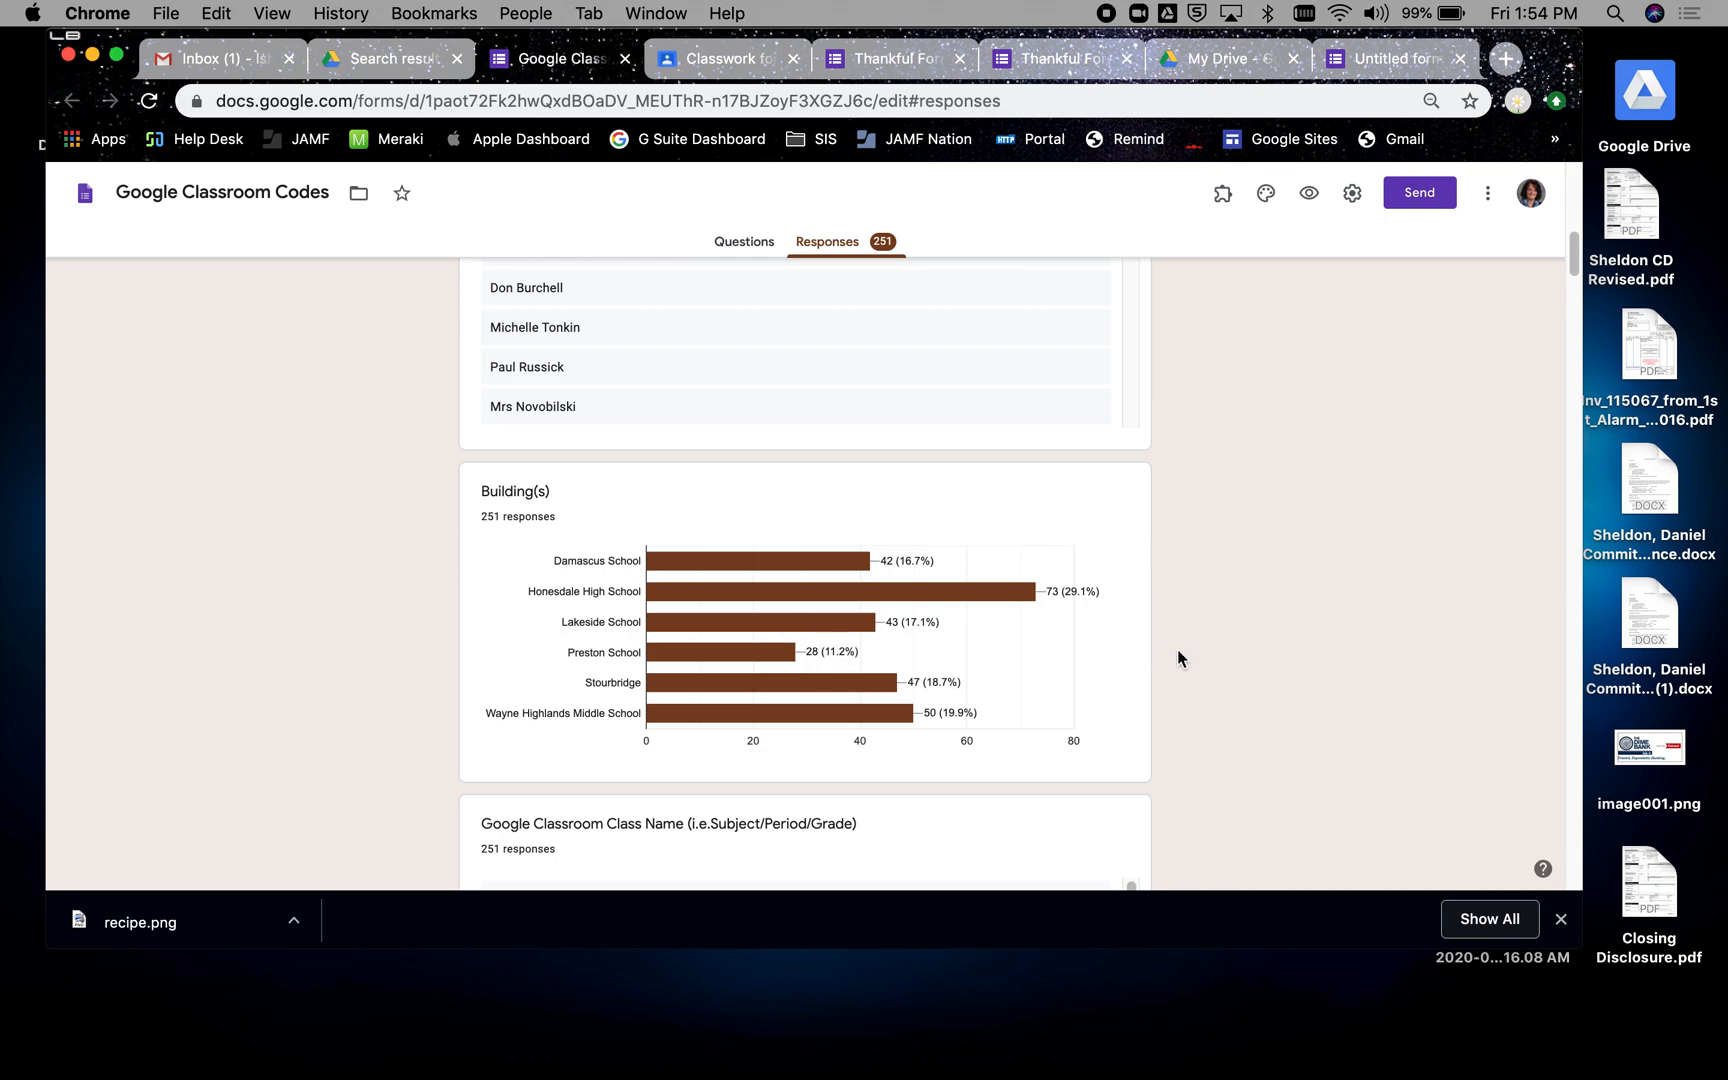
scroll(1177, 632, "up", 5)
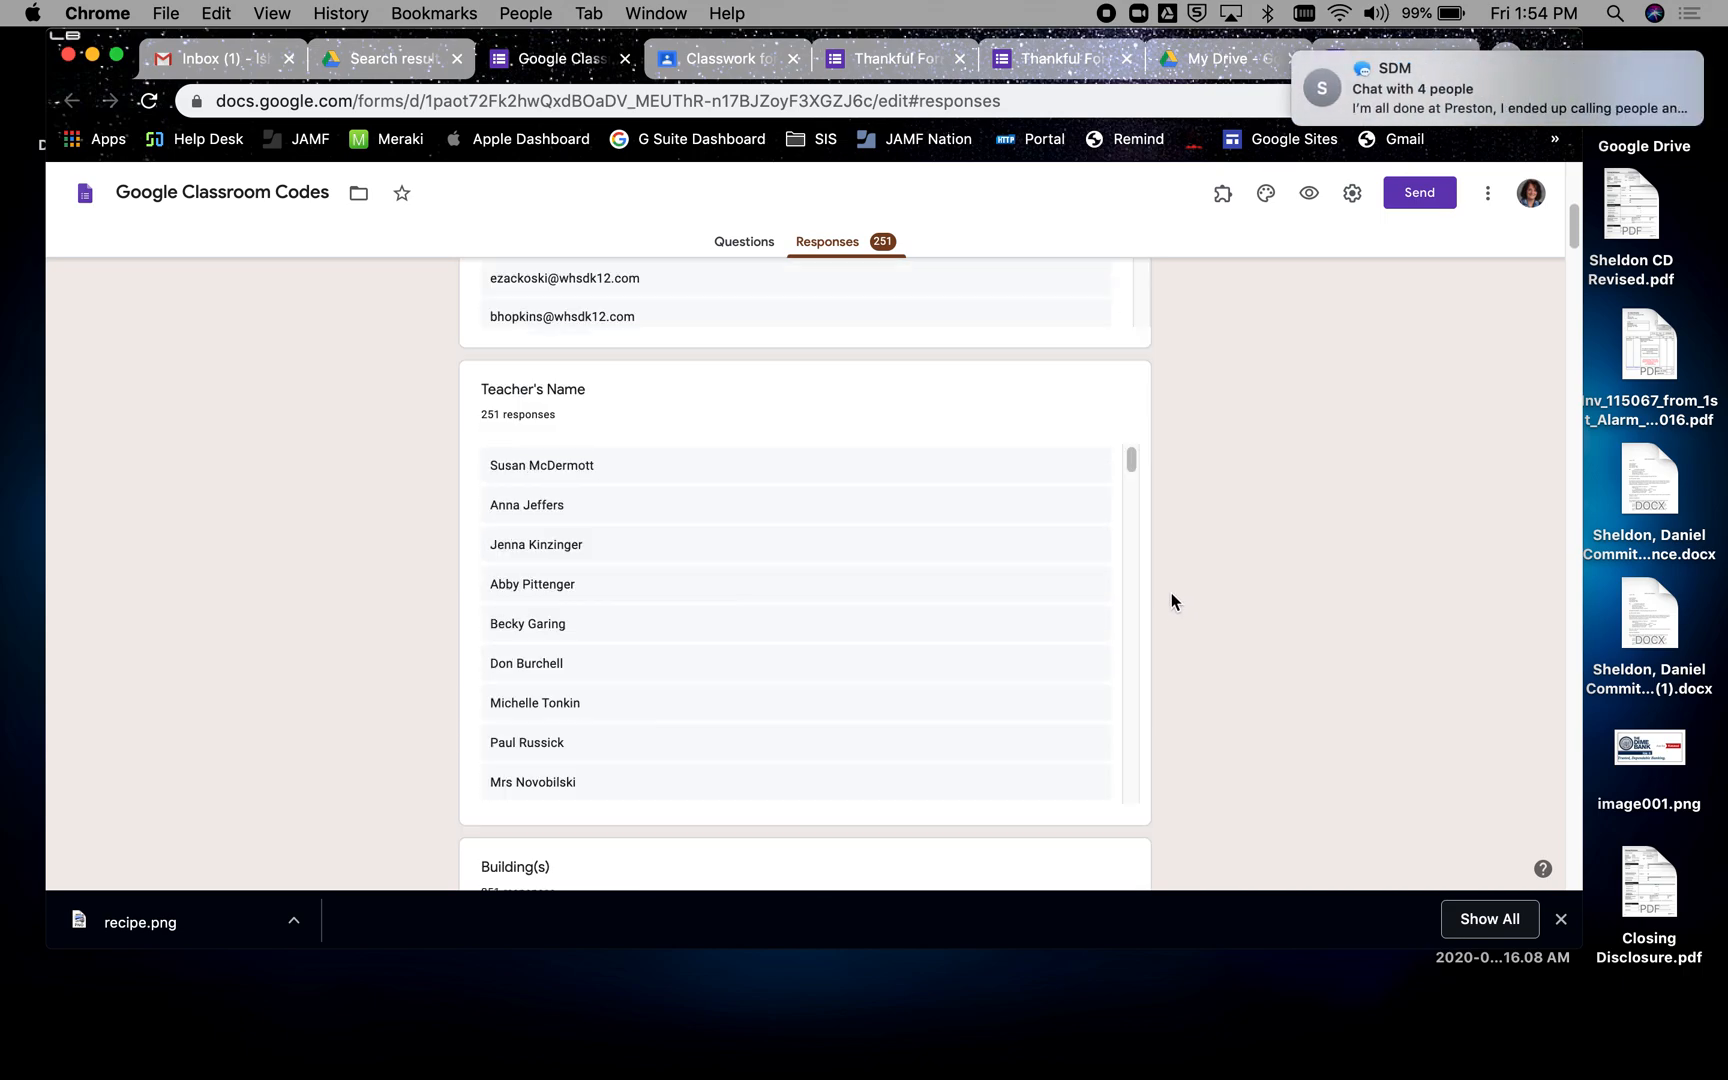
mouse_move(1611, 85)
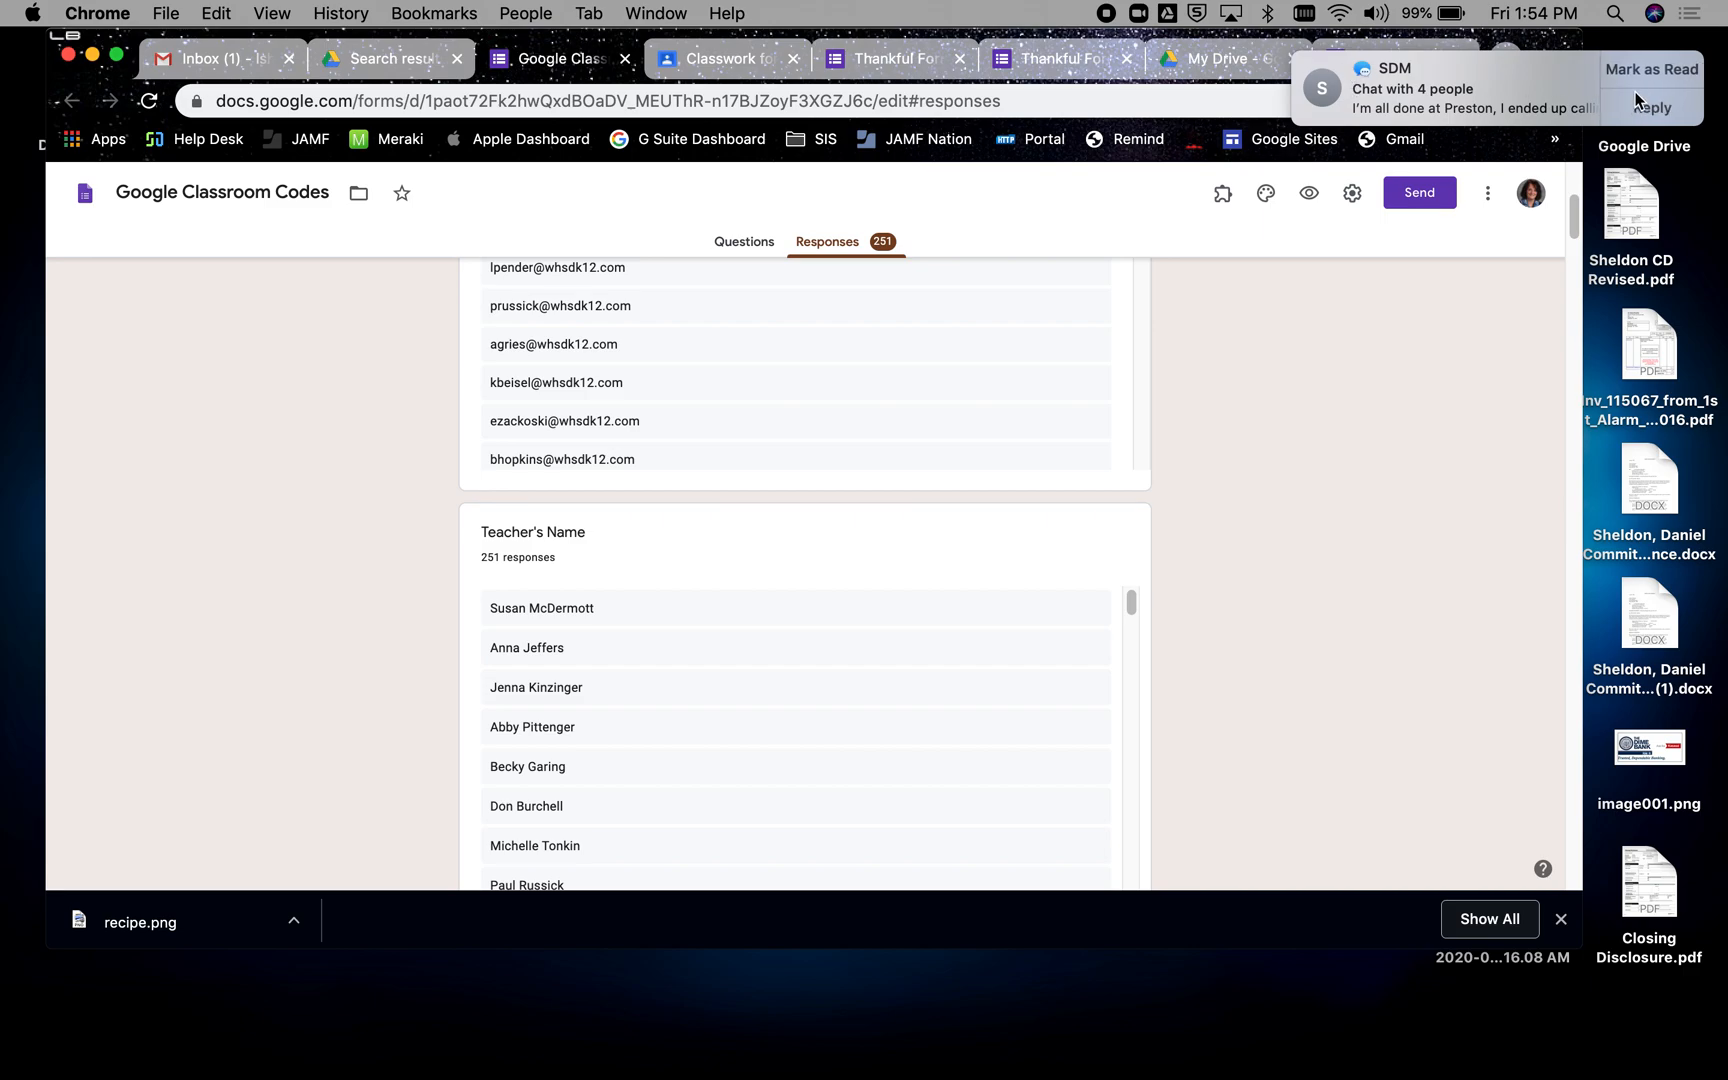
left_click(1614, 70)
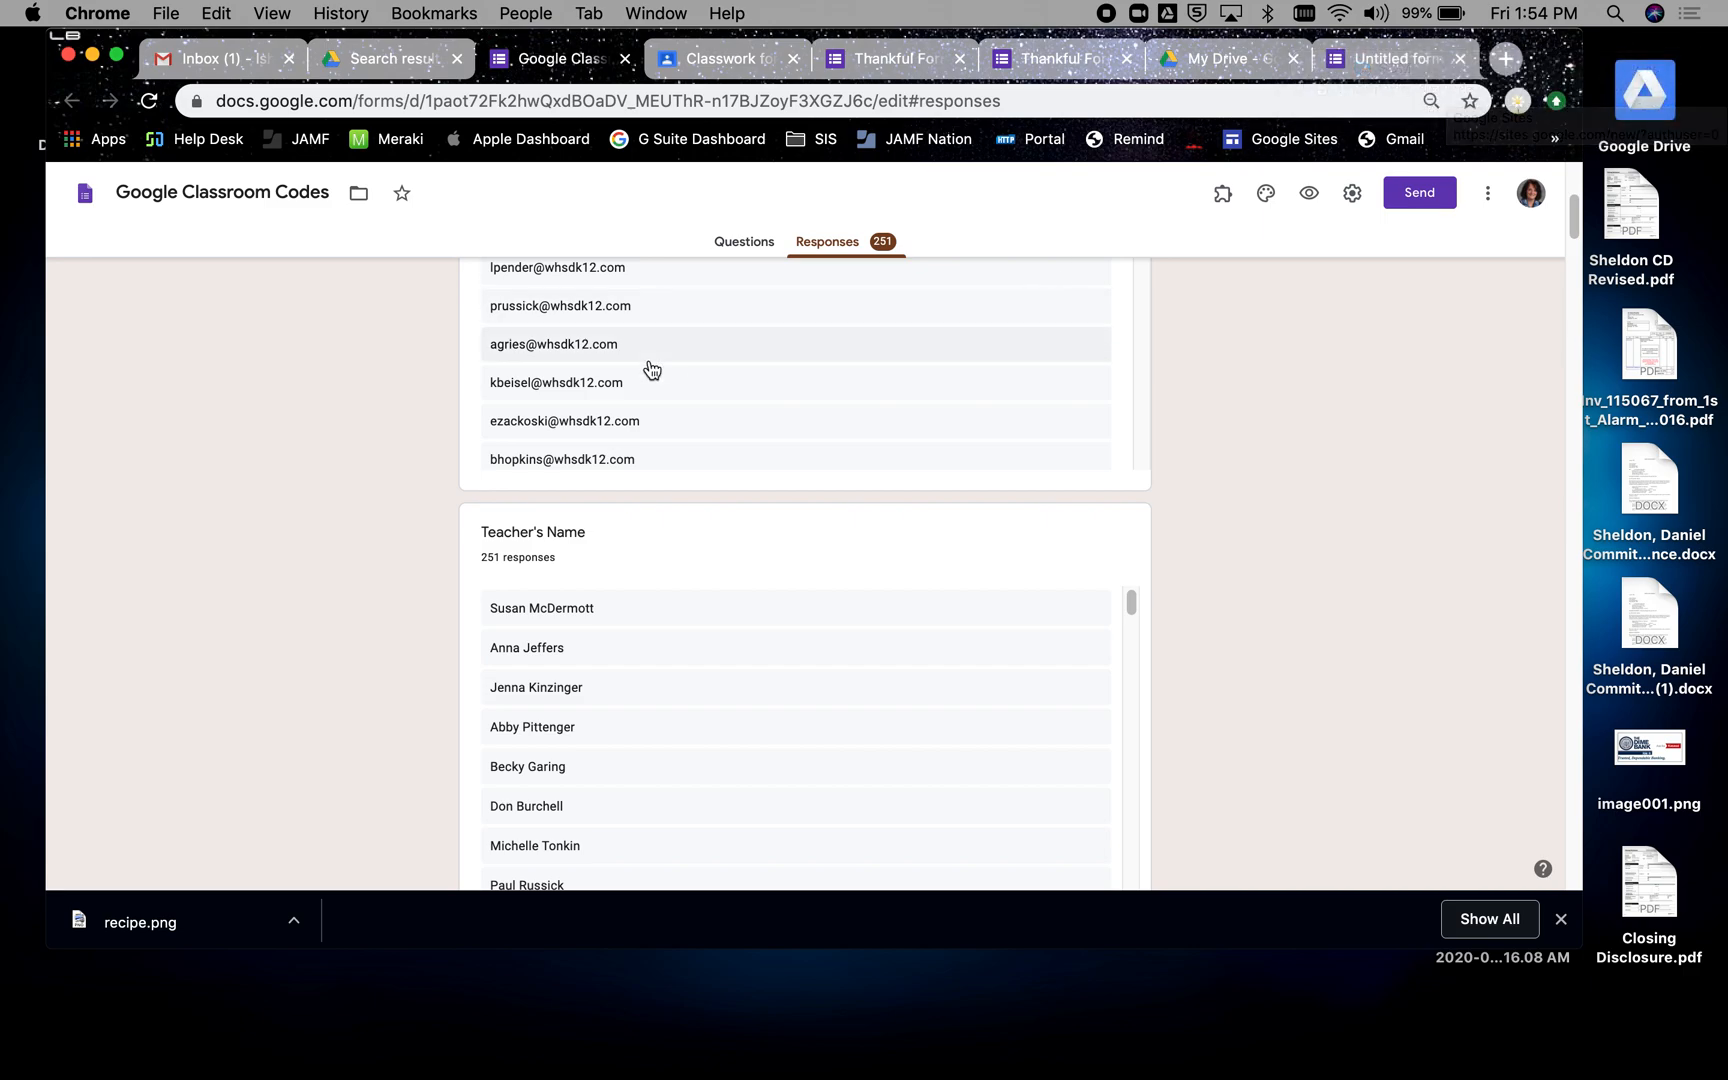
scroll(1161, 498, "up", 4)
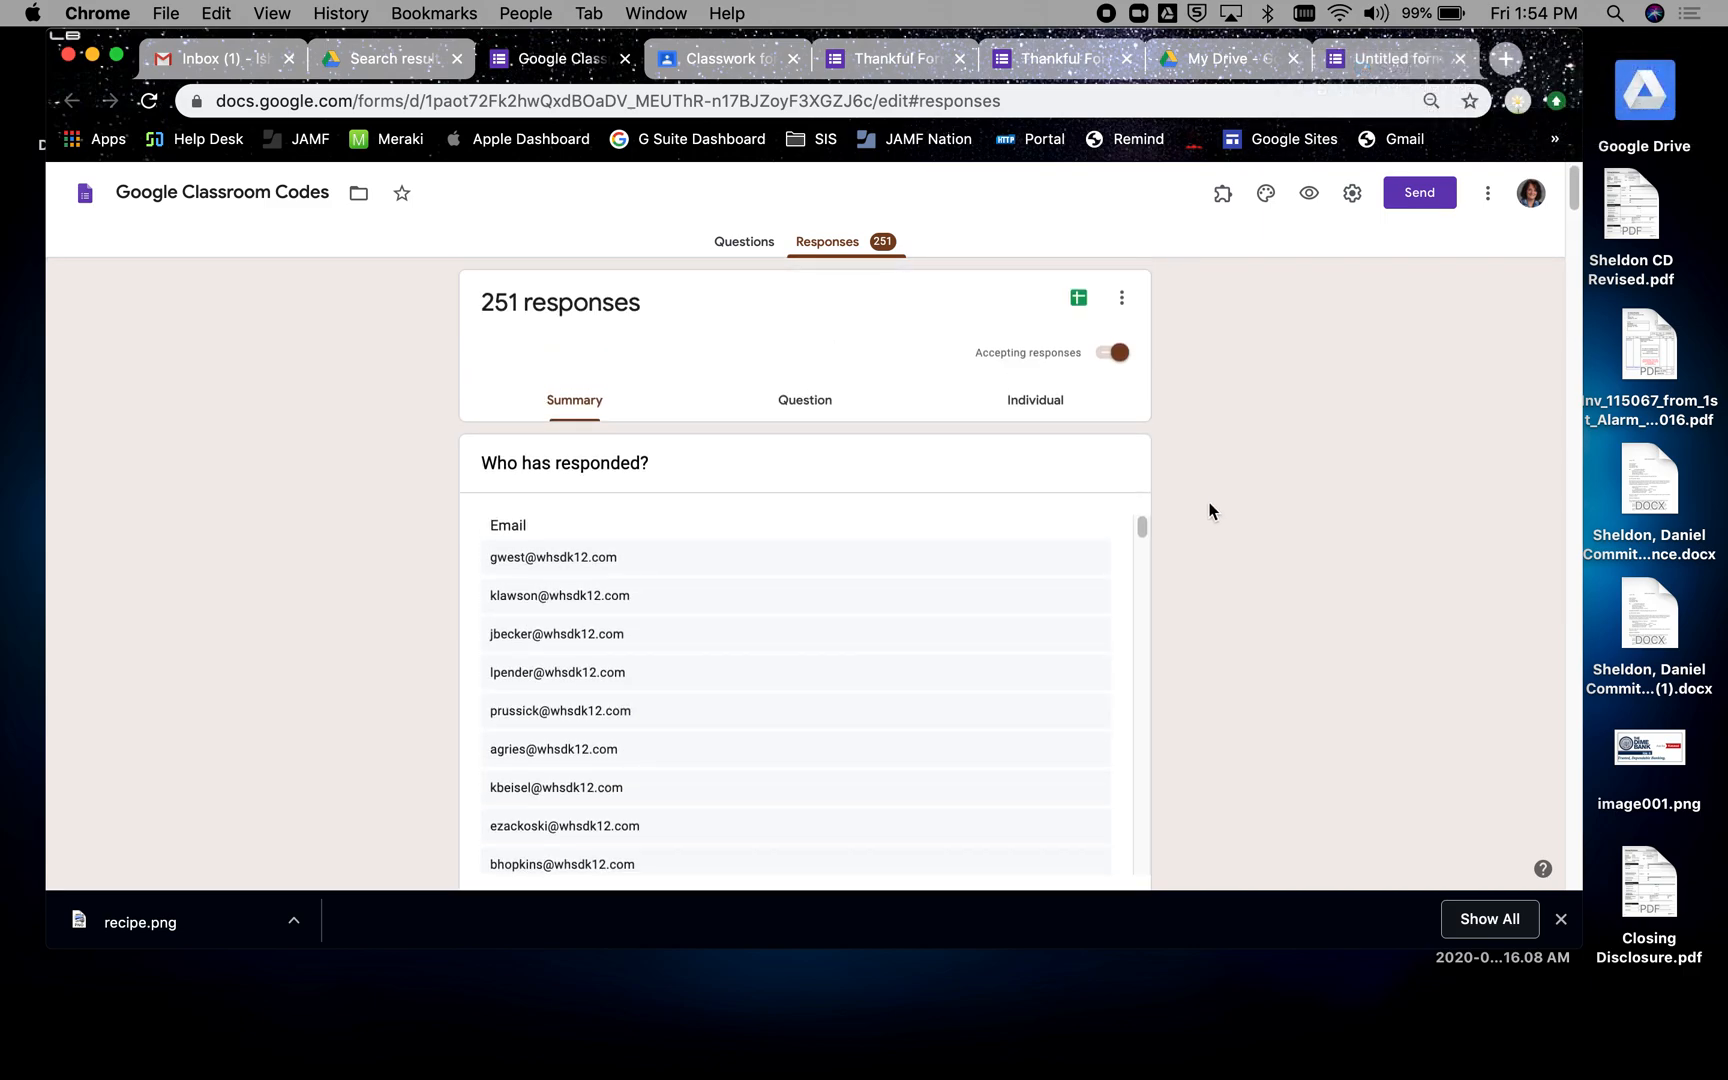